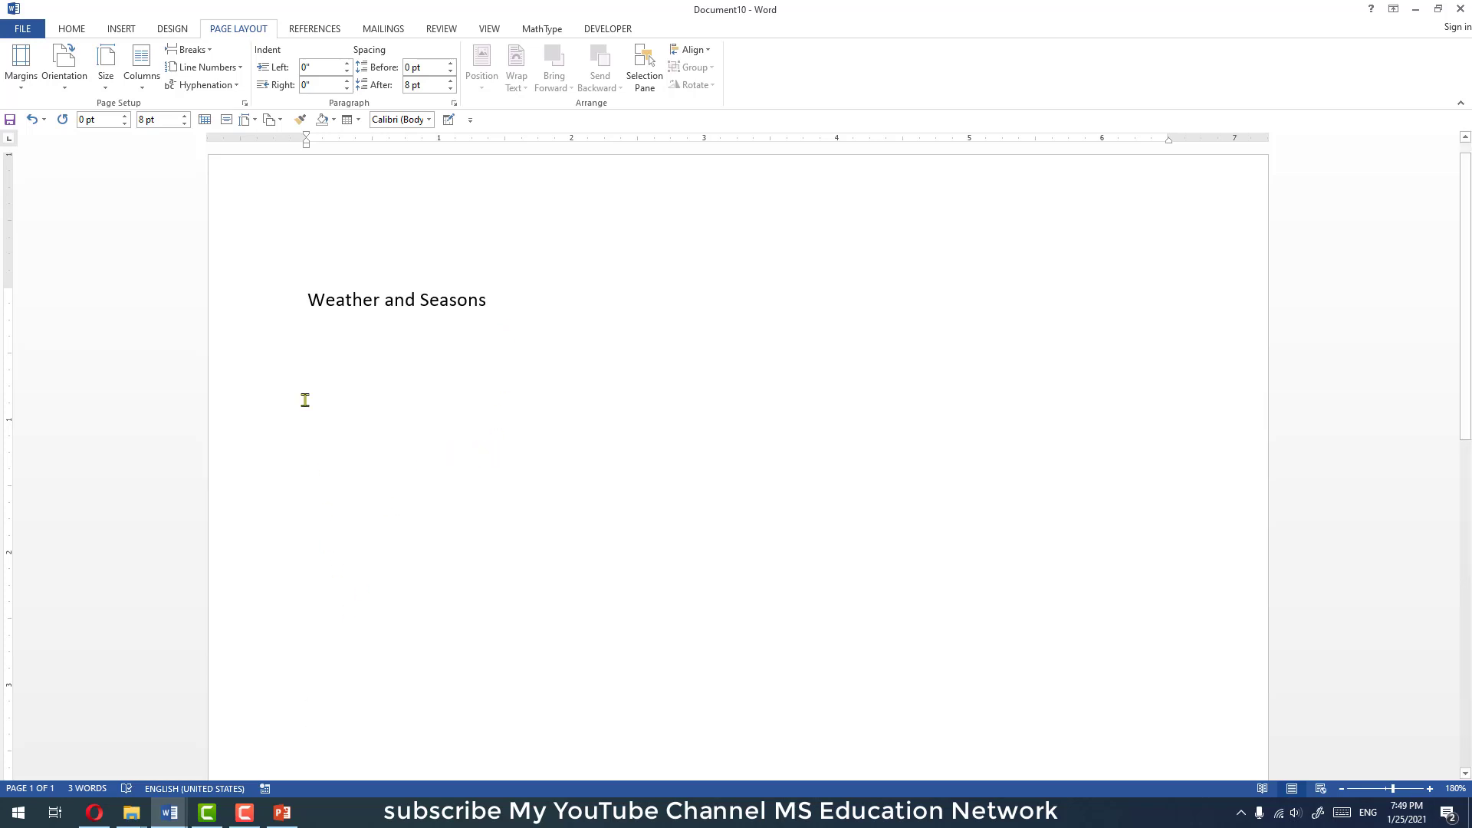
{"action": "left_click", "coordinate": [320, 334]}
{"action": "left_click", "coordinate": [309, 417]}
{"action": "left_click", "coordinate": [319, 480]}
{"action": "left_click", "coordinate": [327, 541]}
{"action": "left_click", "coordinate": [330, 589]}
{"action": "left_click", "coordinate": [315, 678]}
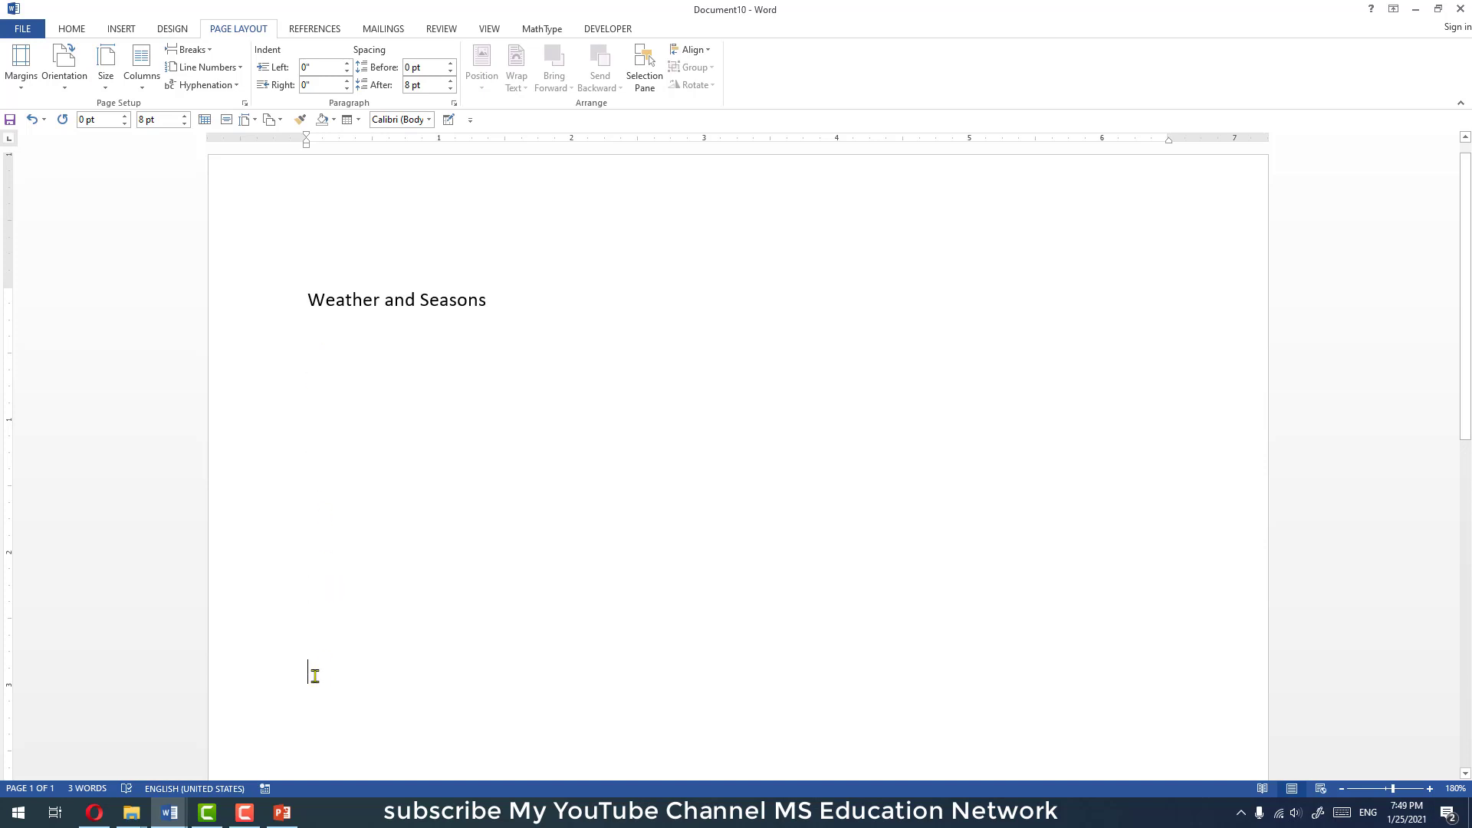
{"action": "left_click", "coordinate": [295, 479]}
{"action": "left_click", "coordinate": [306, 387]}
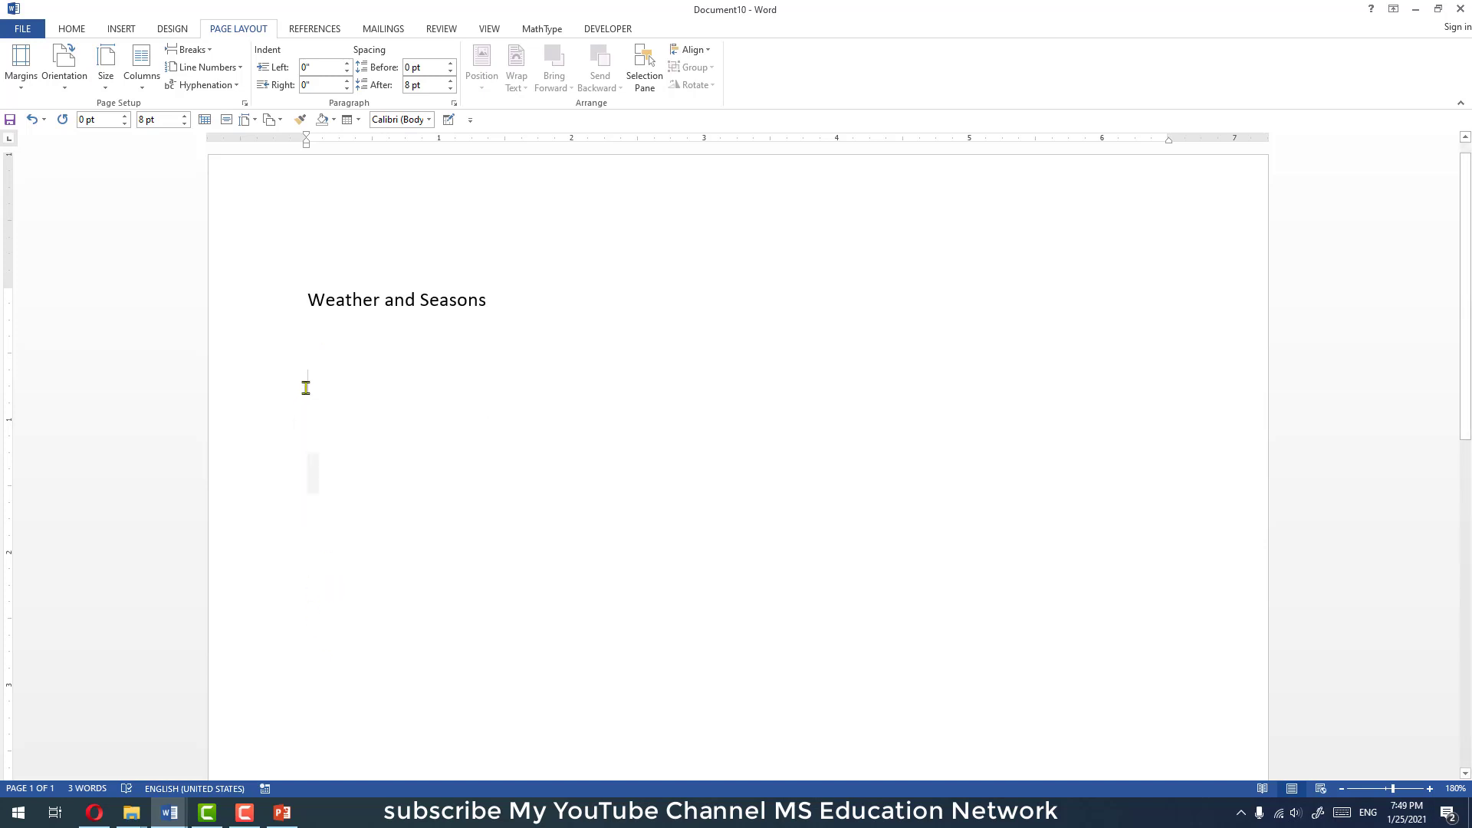
{"action": "left_click", "coordinate": [311, 337]}
- Switch the "Weather and Seasons" title line to right-to-left direction and return it to left-to-right
{"action": "left_click", "coordinate": [71, 31]}
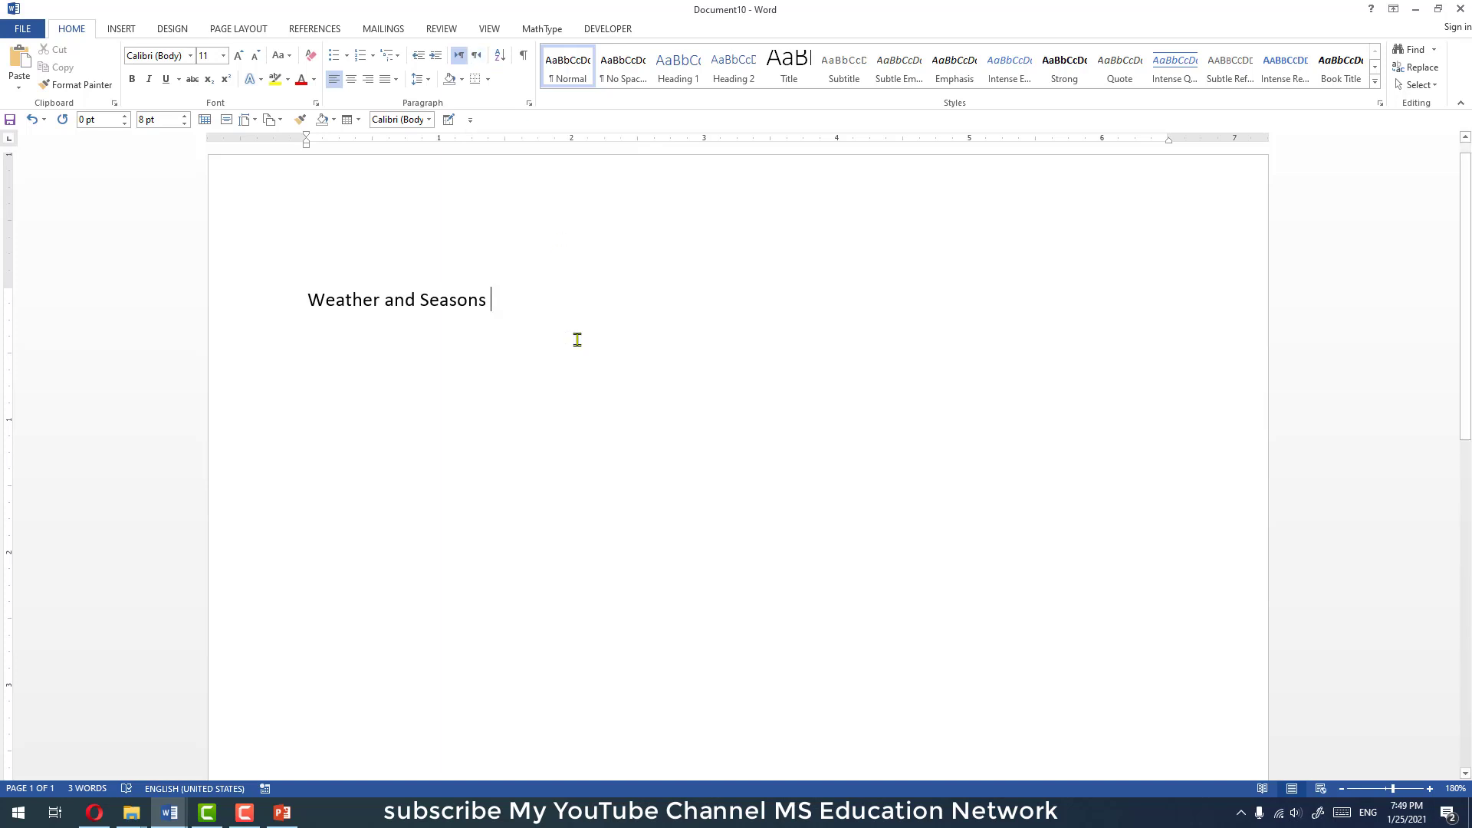
{"action": "key", "text": "ctrl+Shift_R"}
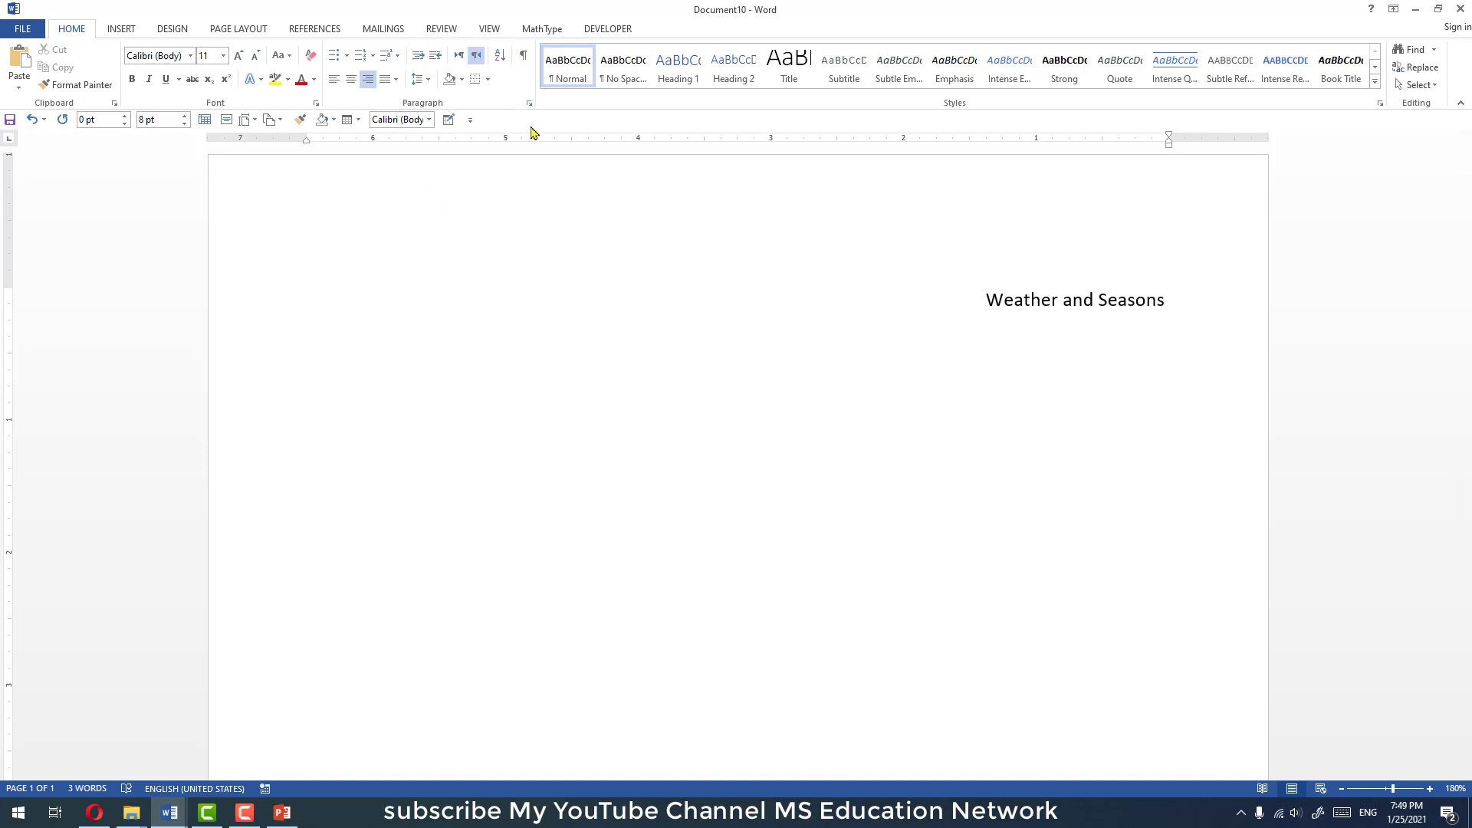
{"action": "key", "text": "ctrl+shift"}
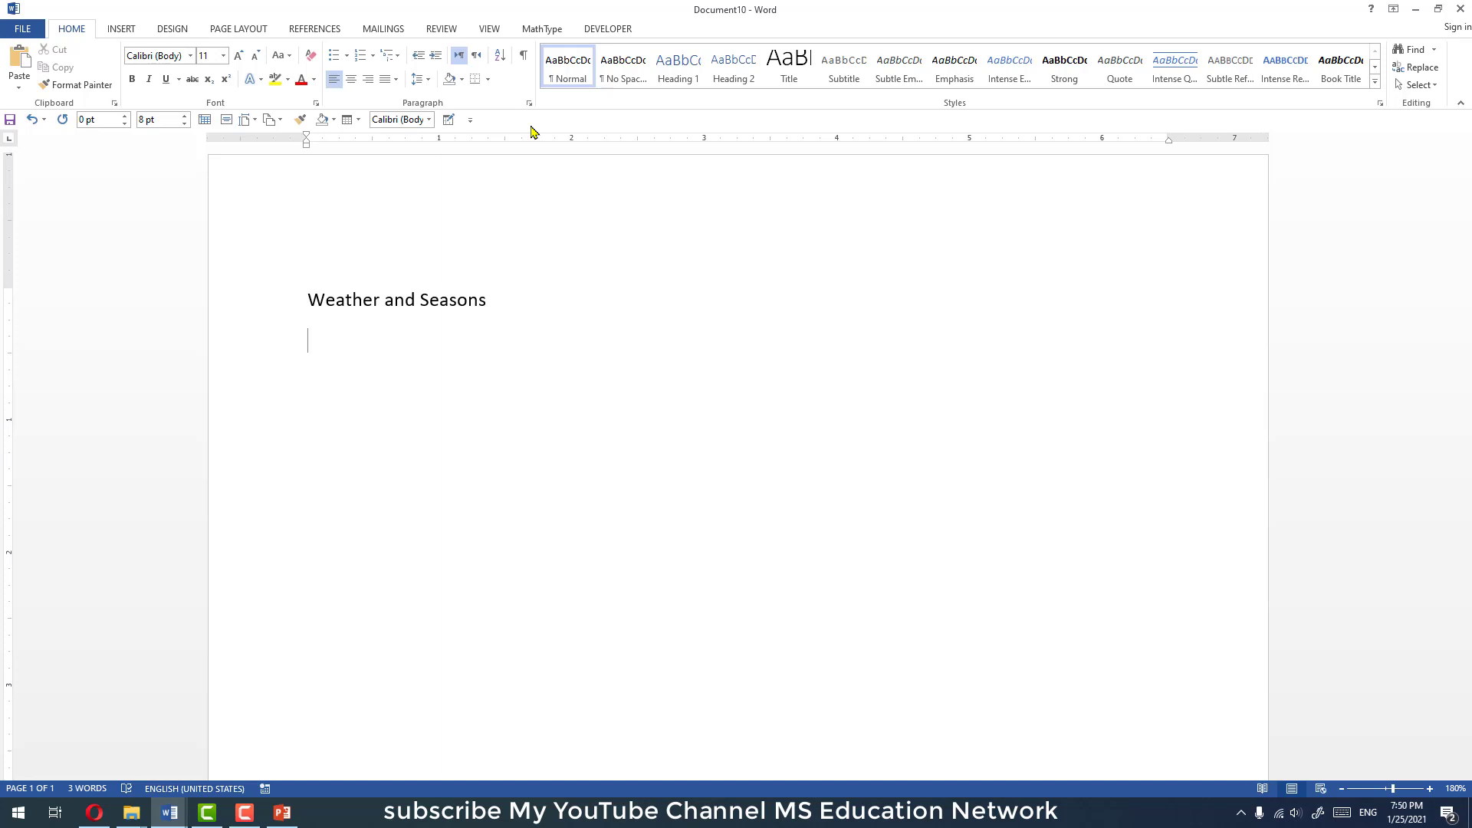
- Make the empty line below the title right-to-left and write "موسم اور سیزن" on it with the Urdu (Pakistan) keyboard
{"action": "key", "text": "ctrl+Shift_R"}
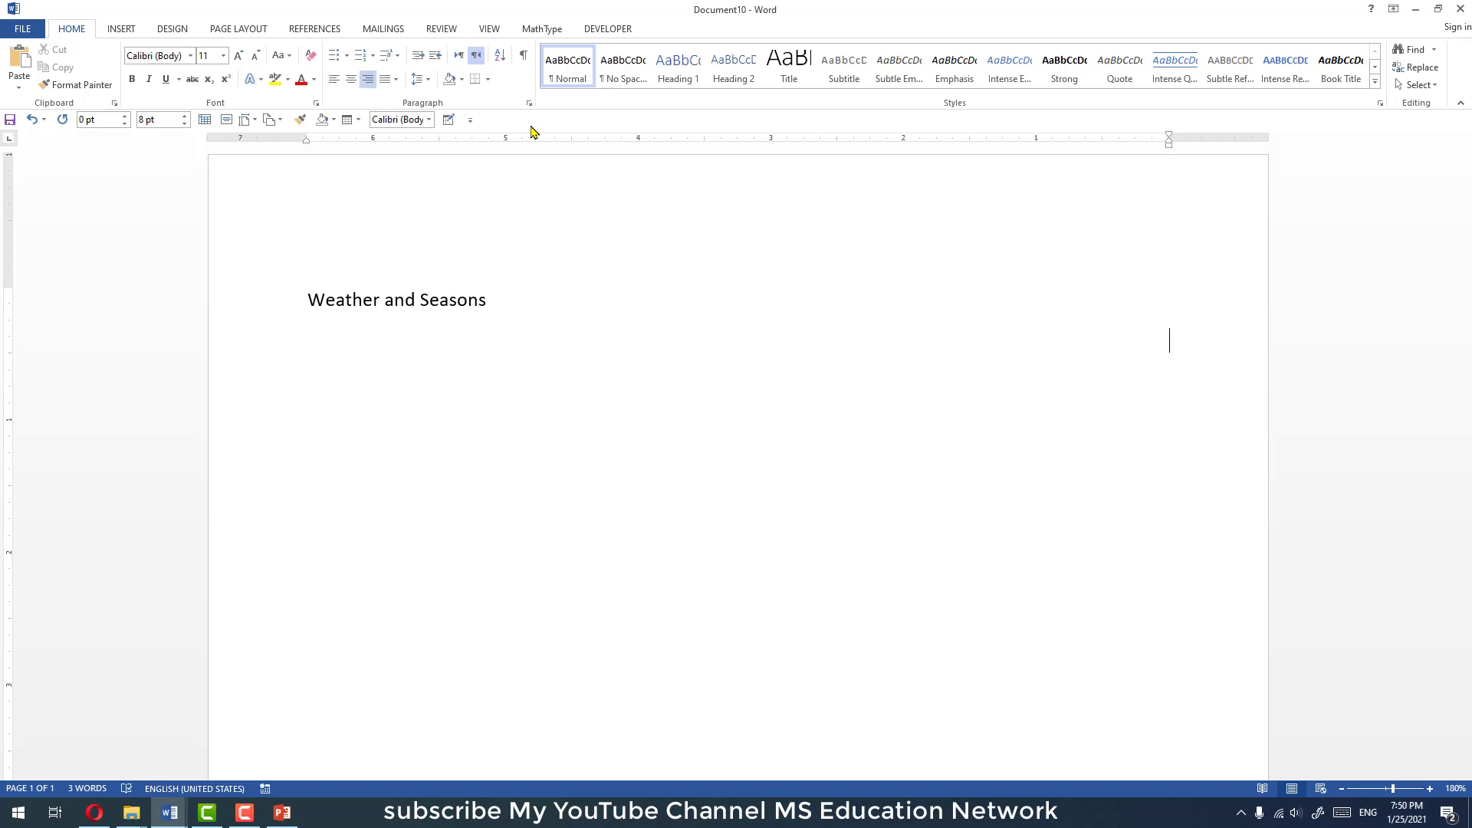
{"action": "left_click", "coordinate": [1364, 819]}
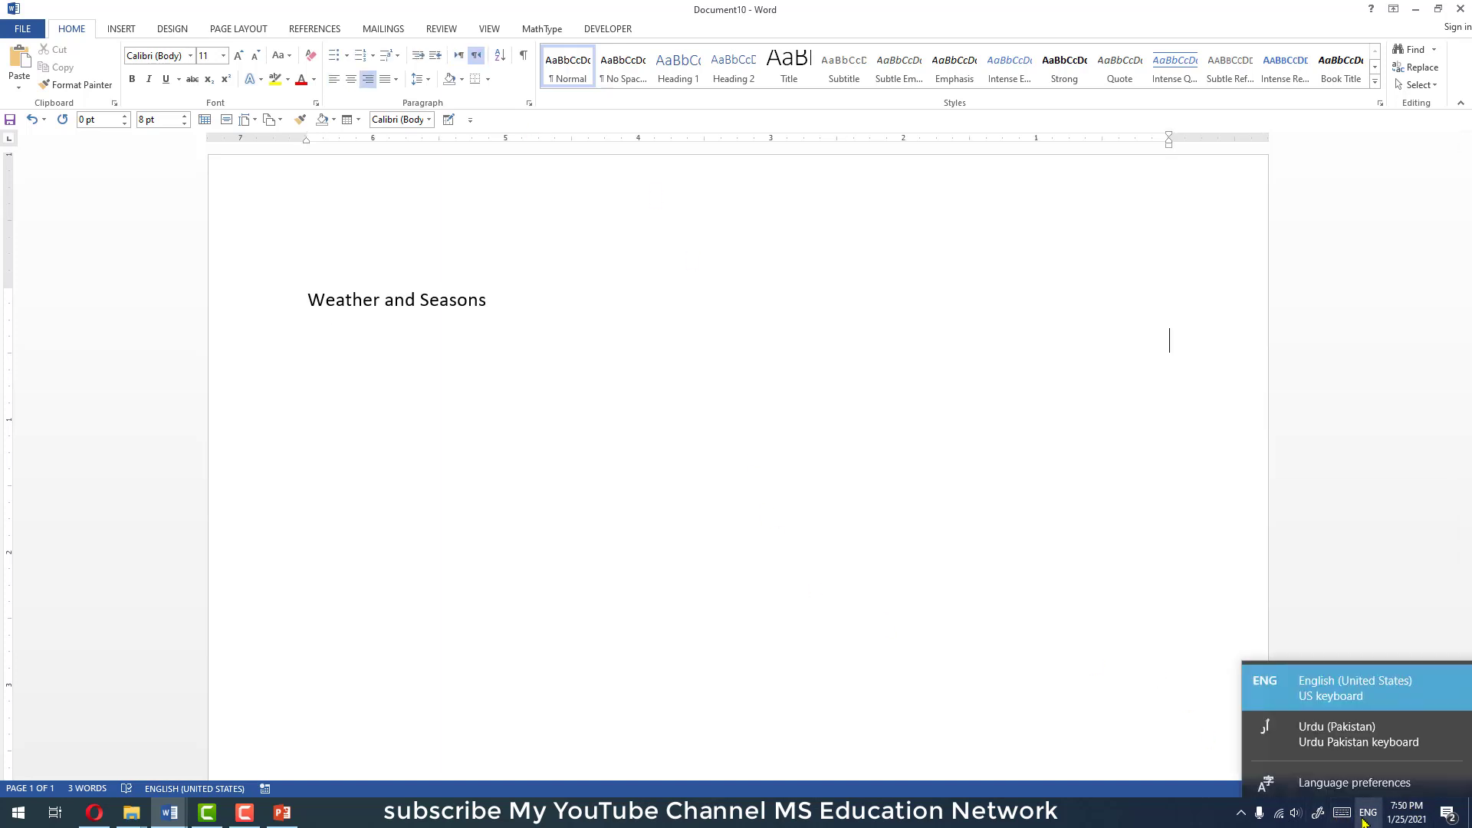
{"action": "left_click", "coordinate": [1338, 733]}
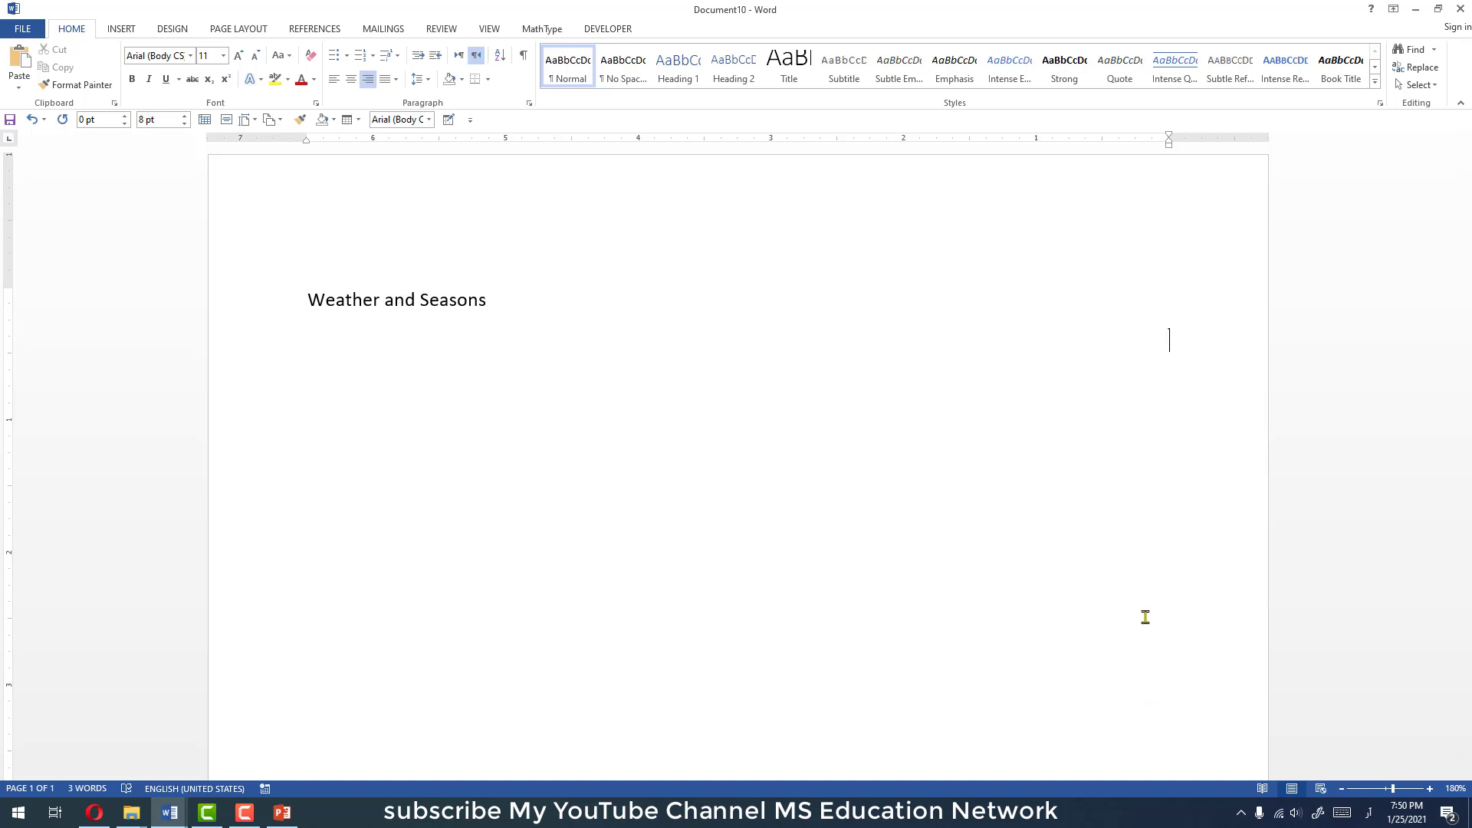
{"action": "type", "text": "موسم اور سیزنن"}
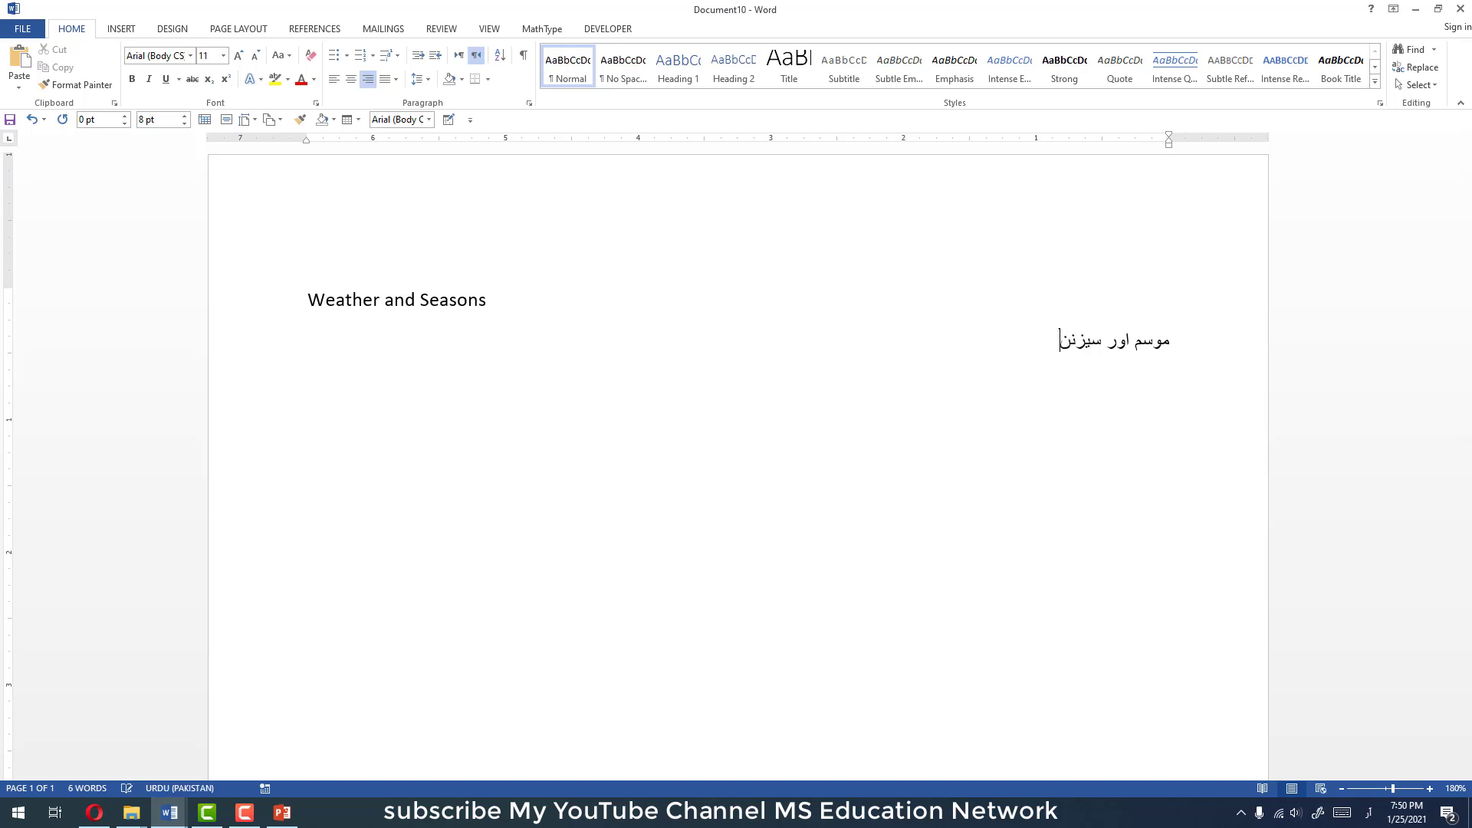
{"action": "key", "text": "BackSpace"}
{"action": "type", "text": "ز"}
{"action": "key", "text": "BackSpace"}
{"action": "key", "text": "Down"}
{"action": "key", "text": "Up"}
{"action": "key", "text": "Down"}
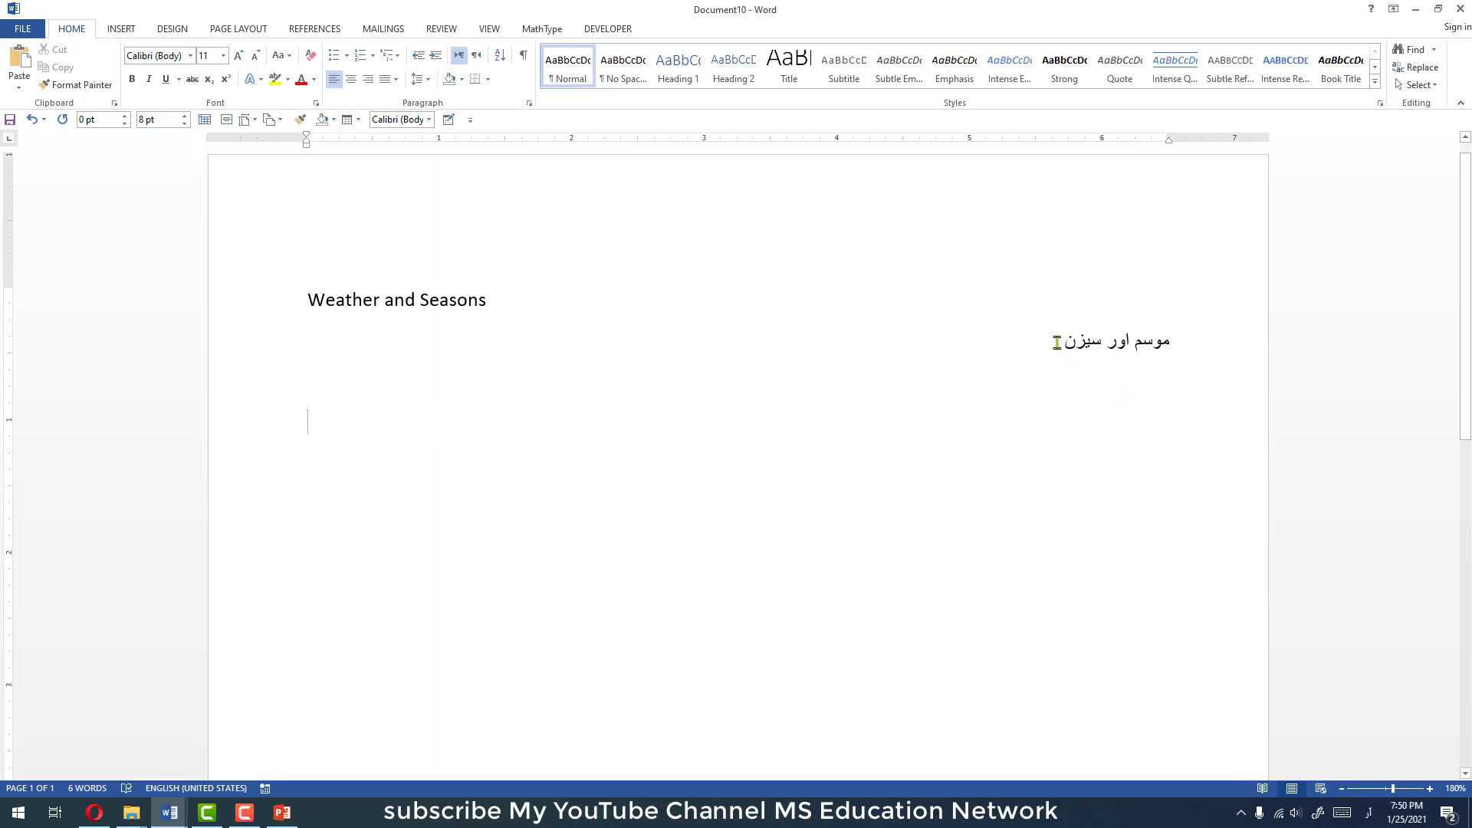
- Delete the Urdu line below the title
{"action": "left_click_drag", "start_coordinate": [1056, 342], "coordinate": [1219, 348]}
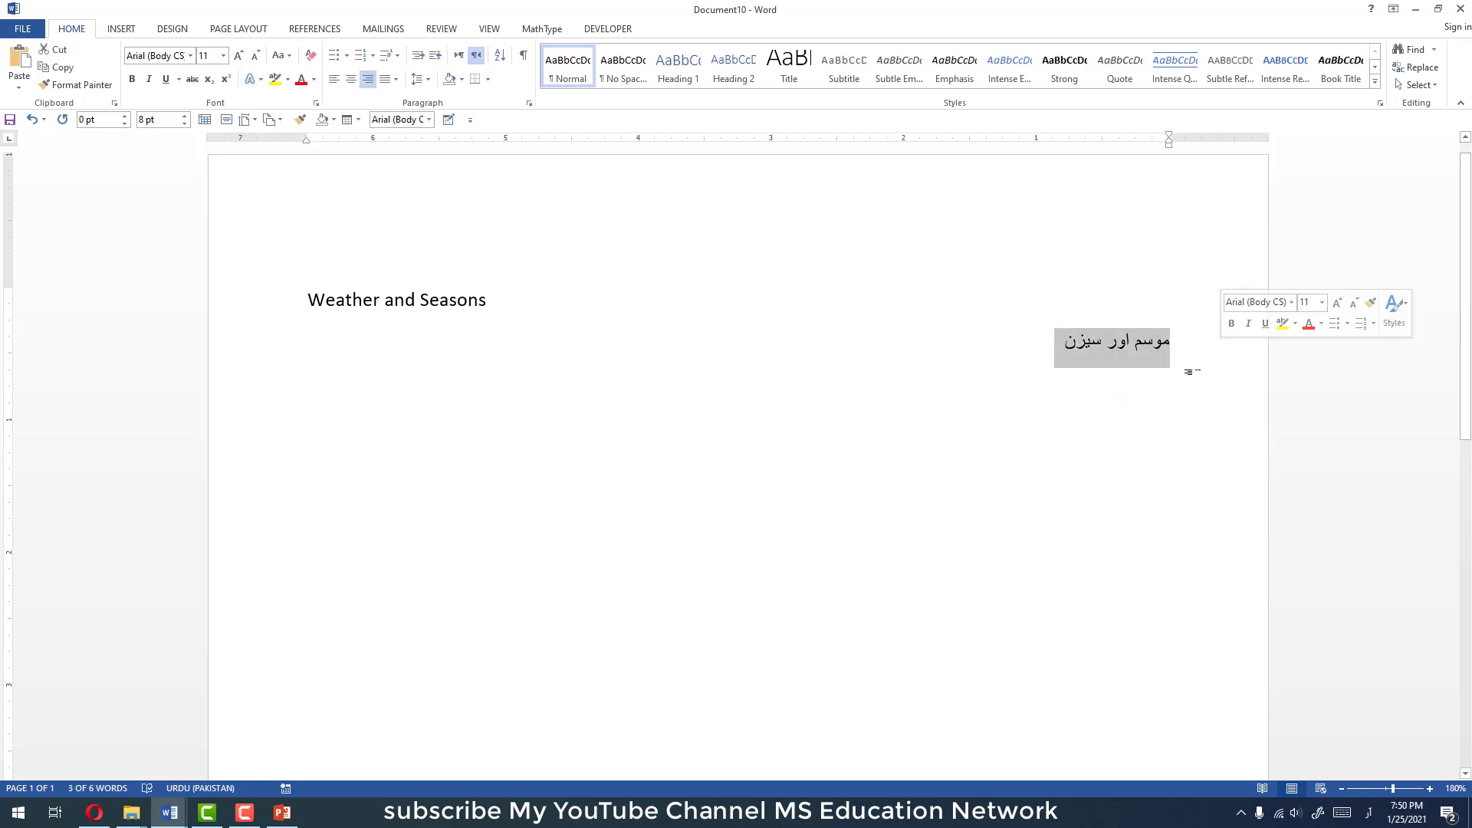
{"action": "key", "text": "Delete"}
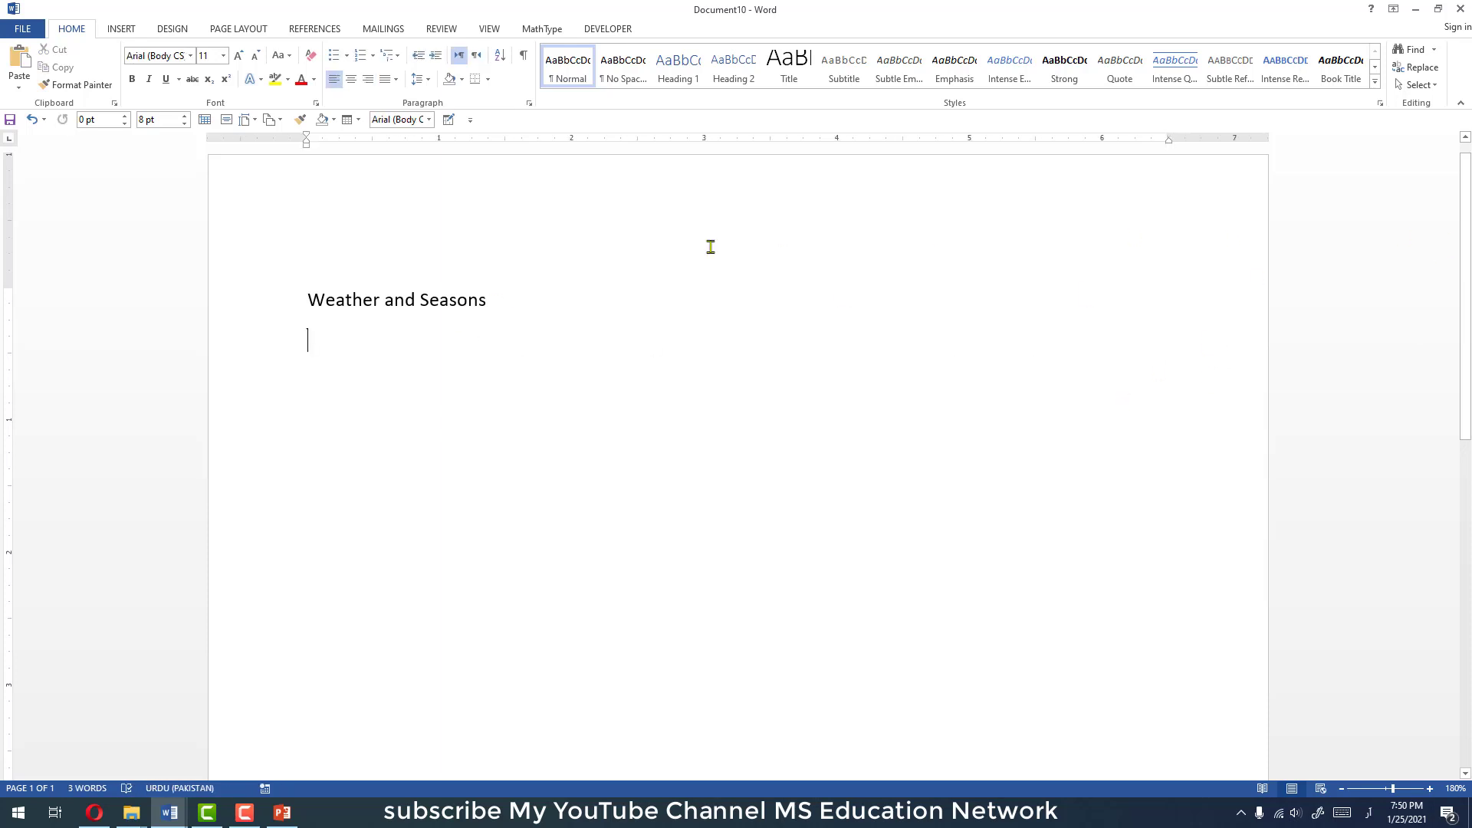
- Add the Urdu text "موسم اور سیزن" directly after "Weather and Seasons" on the title line
{"action": "left_click", "coordinate": [502, 295]}
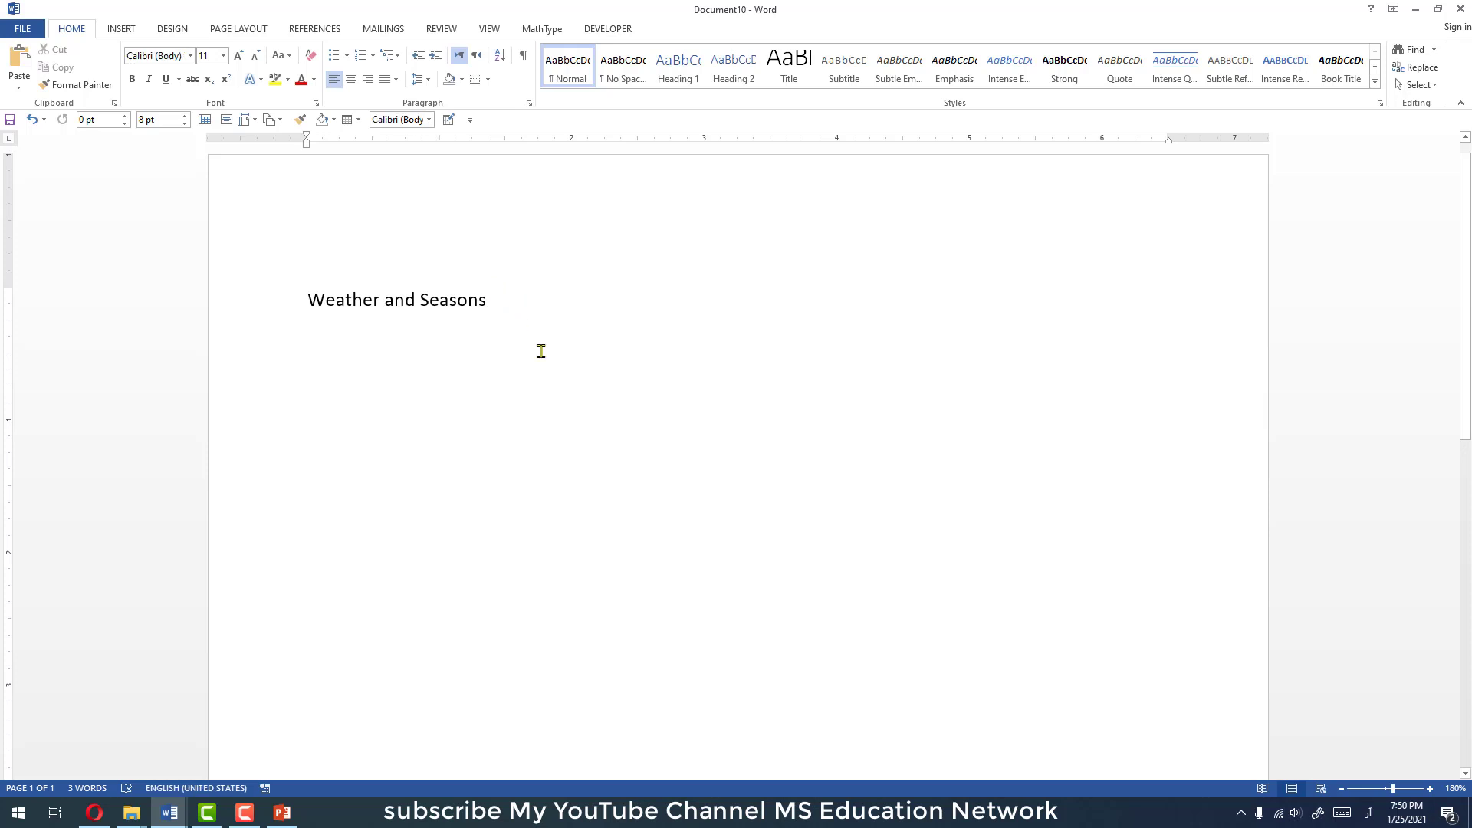
{"action": "key", "text": "alt+shift"}
{"action": "type", "text": "موسم"}
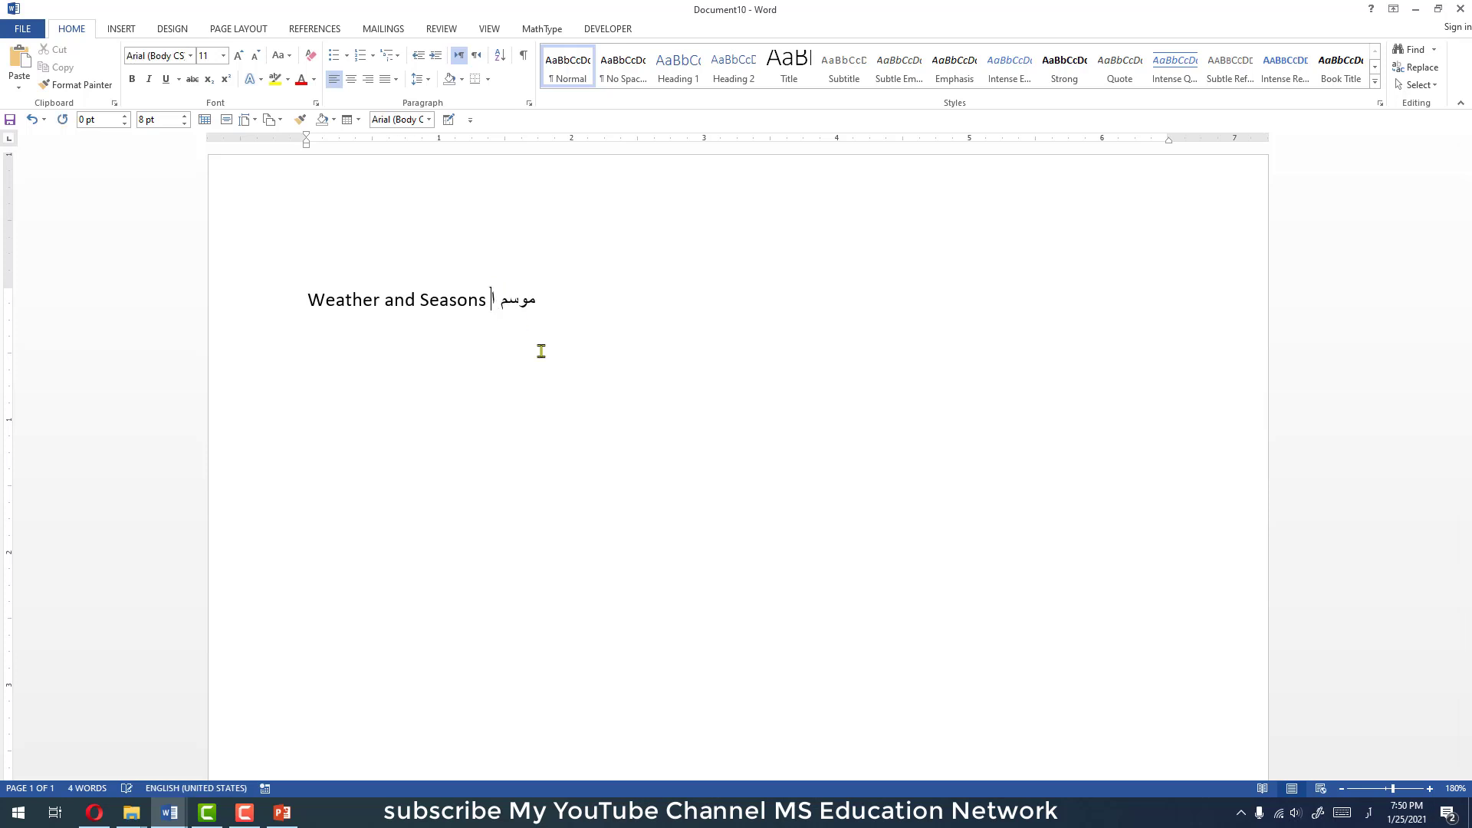
{"action": "type", "text": " اور سیزن"}
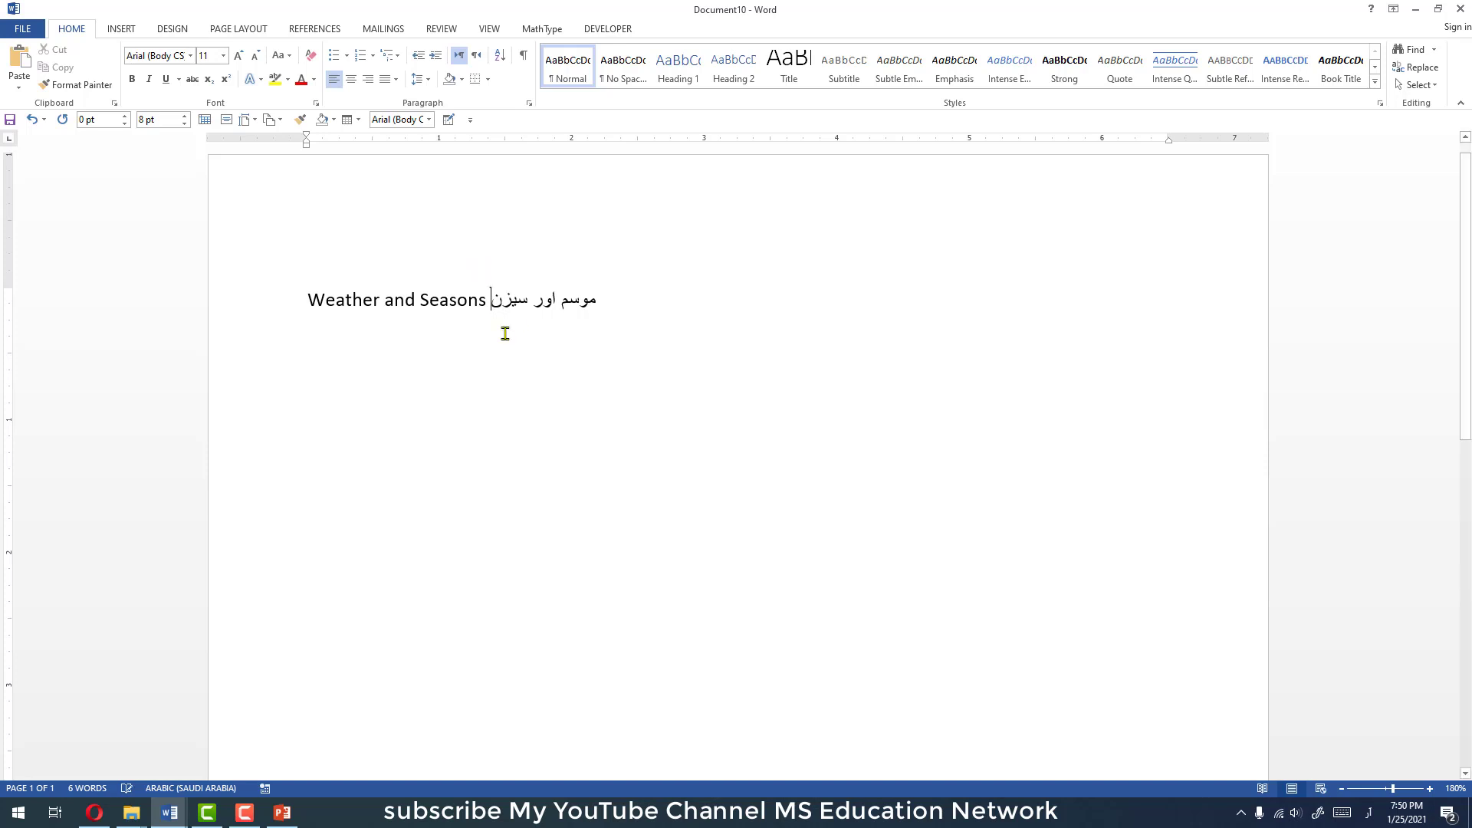
- Try the Alvi Nastaleeq font on the Urdu title text and set it to Jameel Noori Nastaleeq
{"action": "scroll", "coordinate": [503, 328], "scroll_direction": "up", "scroll_amount": 4, "text": "ctrl"}
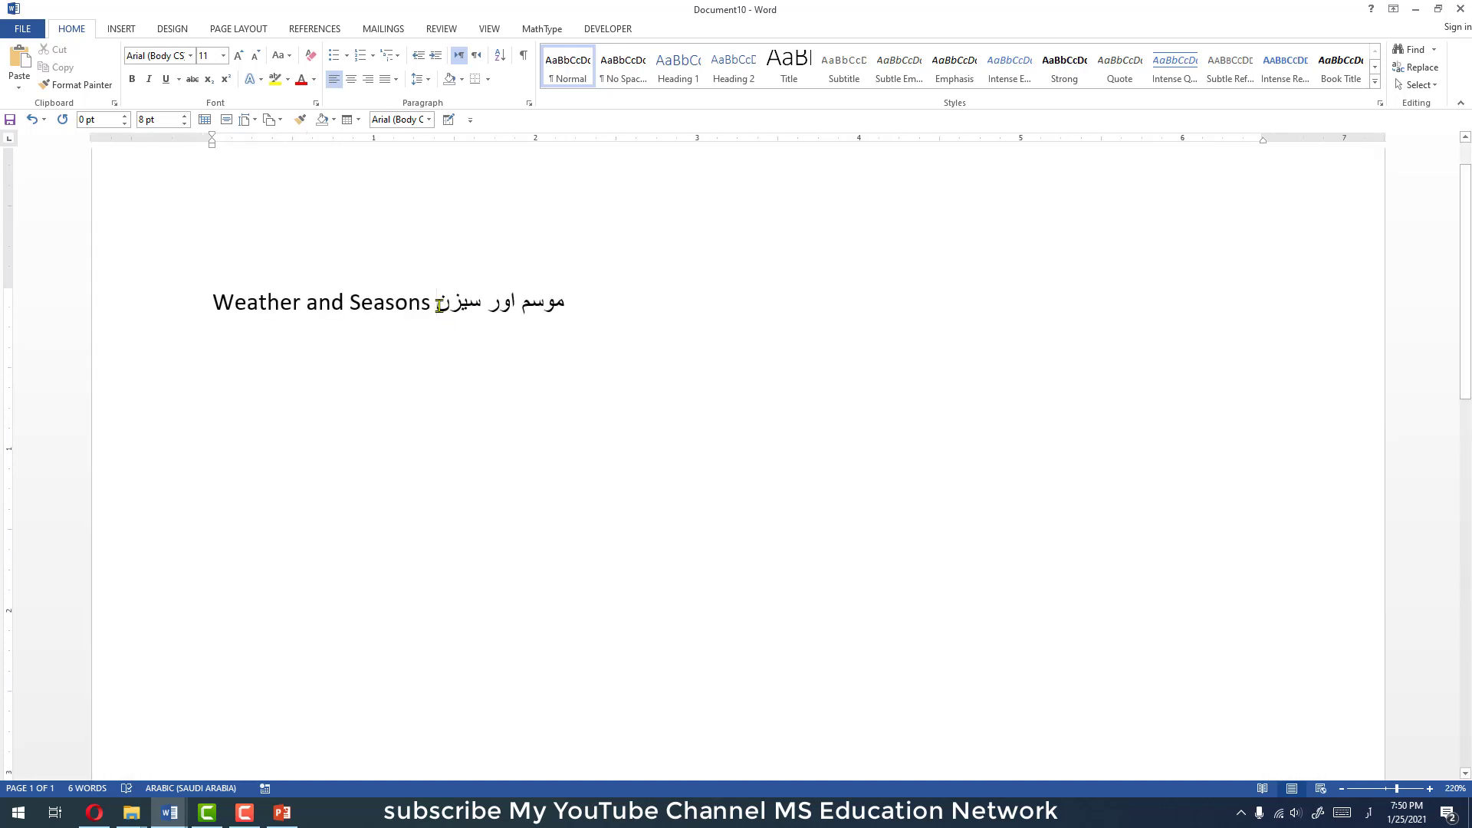
{"action": "left_click_drag", "start_coordinate": [439, 306], "coordinate": [565, 310]}
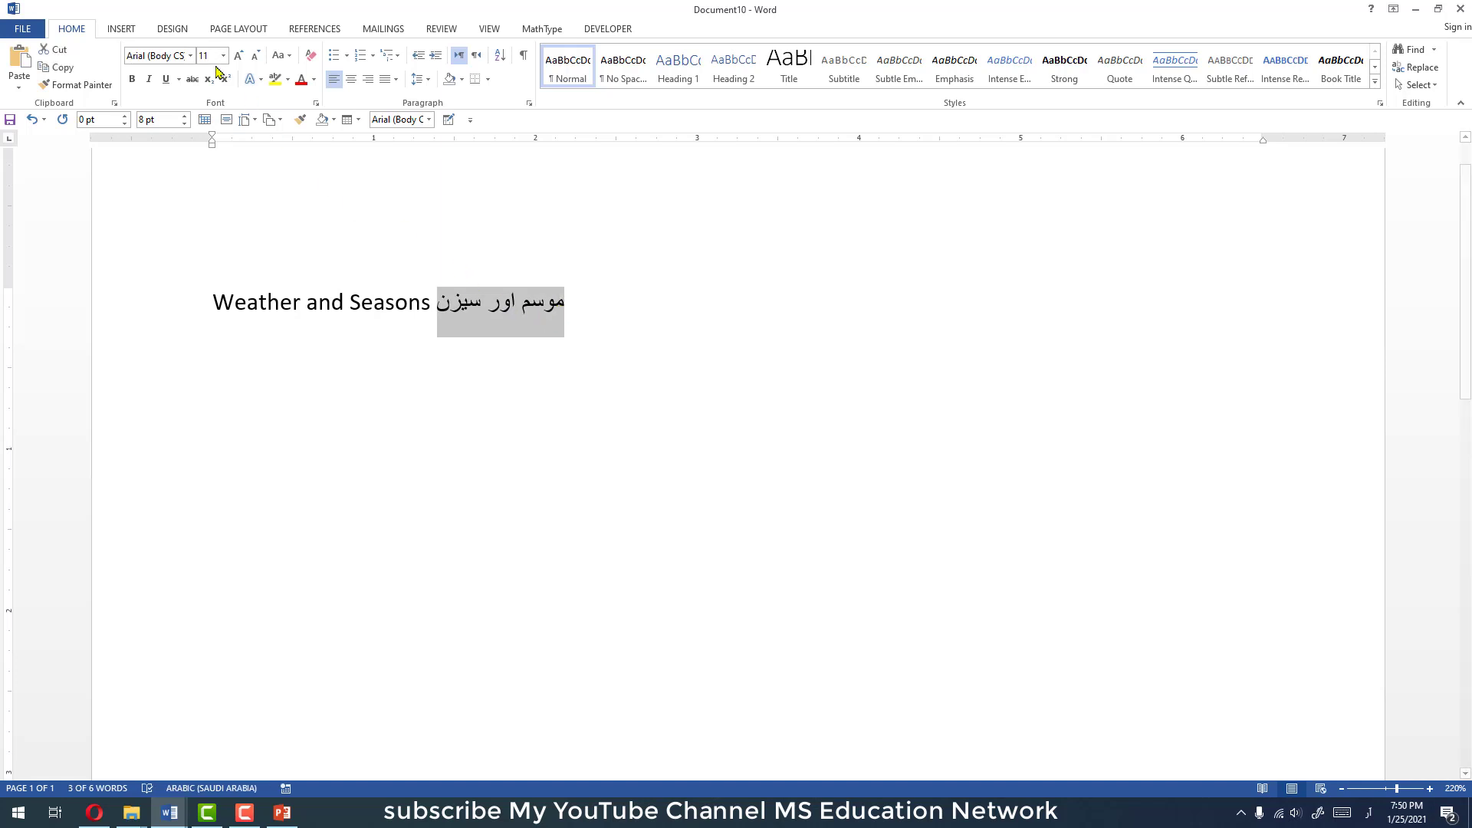
{"action": "left_click", "coordinate": [190, 57]}
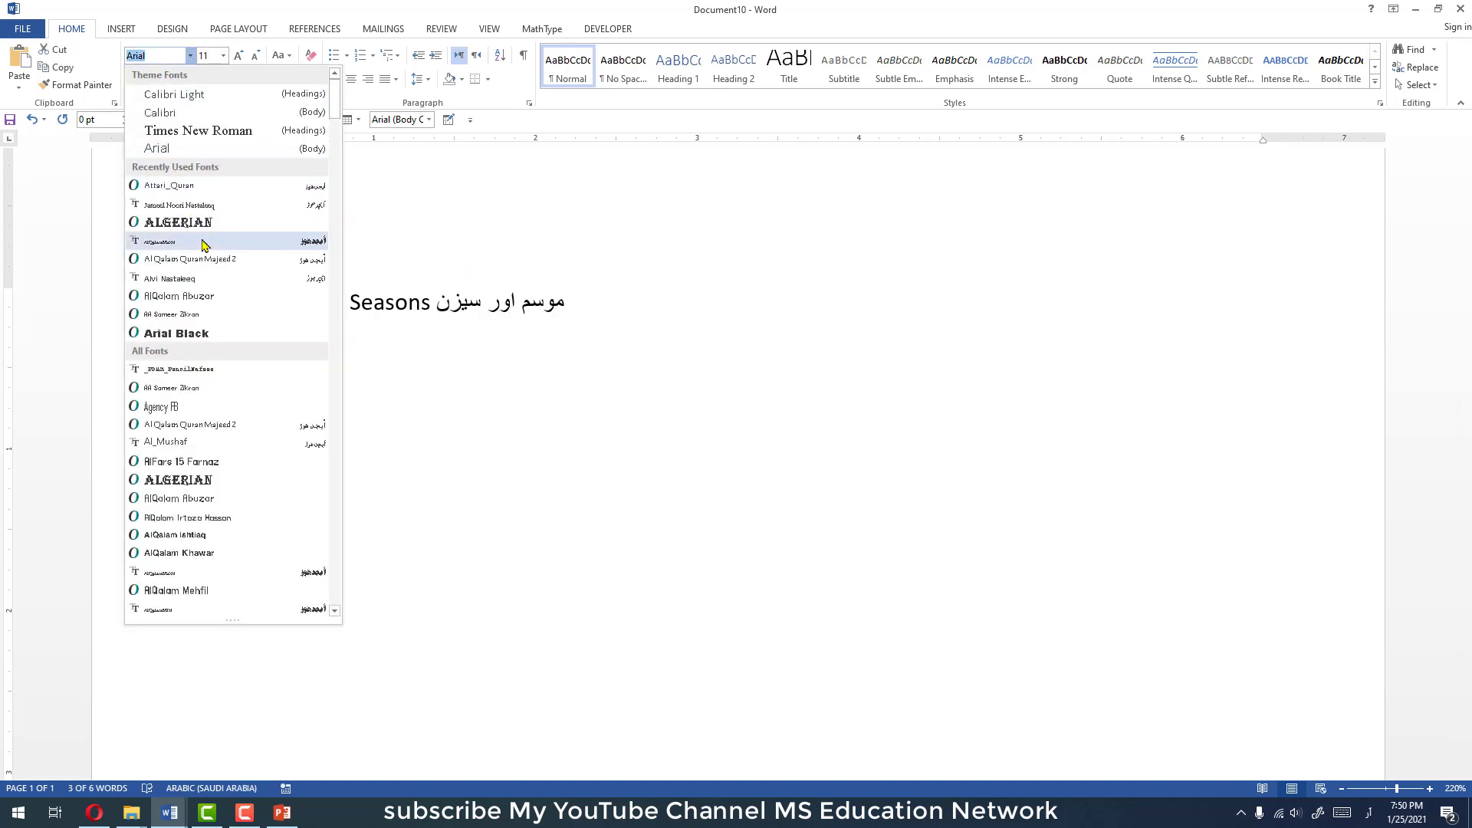
{"action": "left_click", "coordinate": [220, 280]}
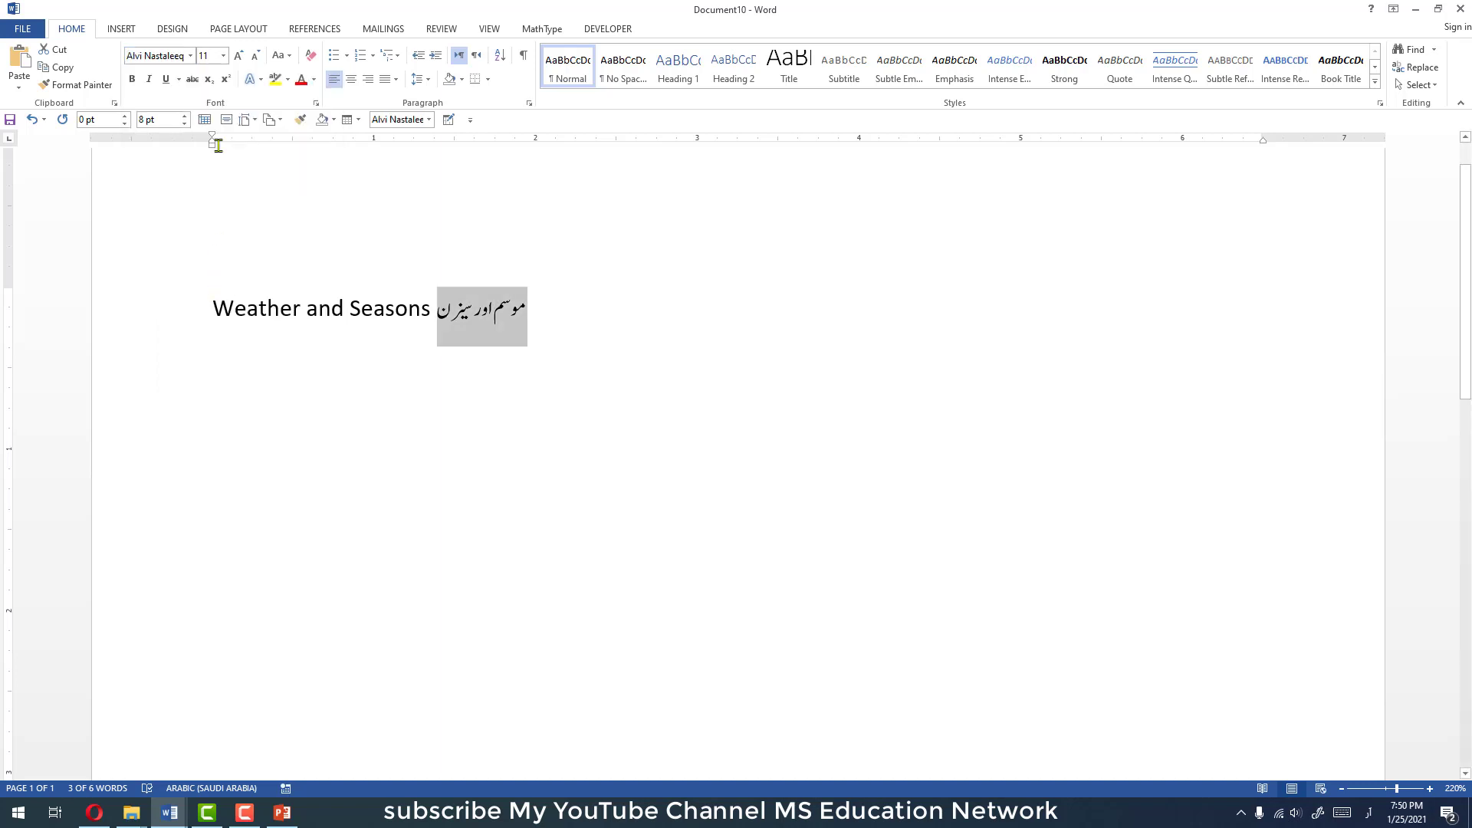
{"action": "left_click", "coordinate": [190, 56]}
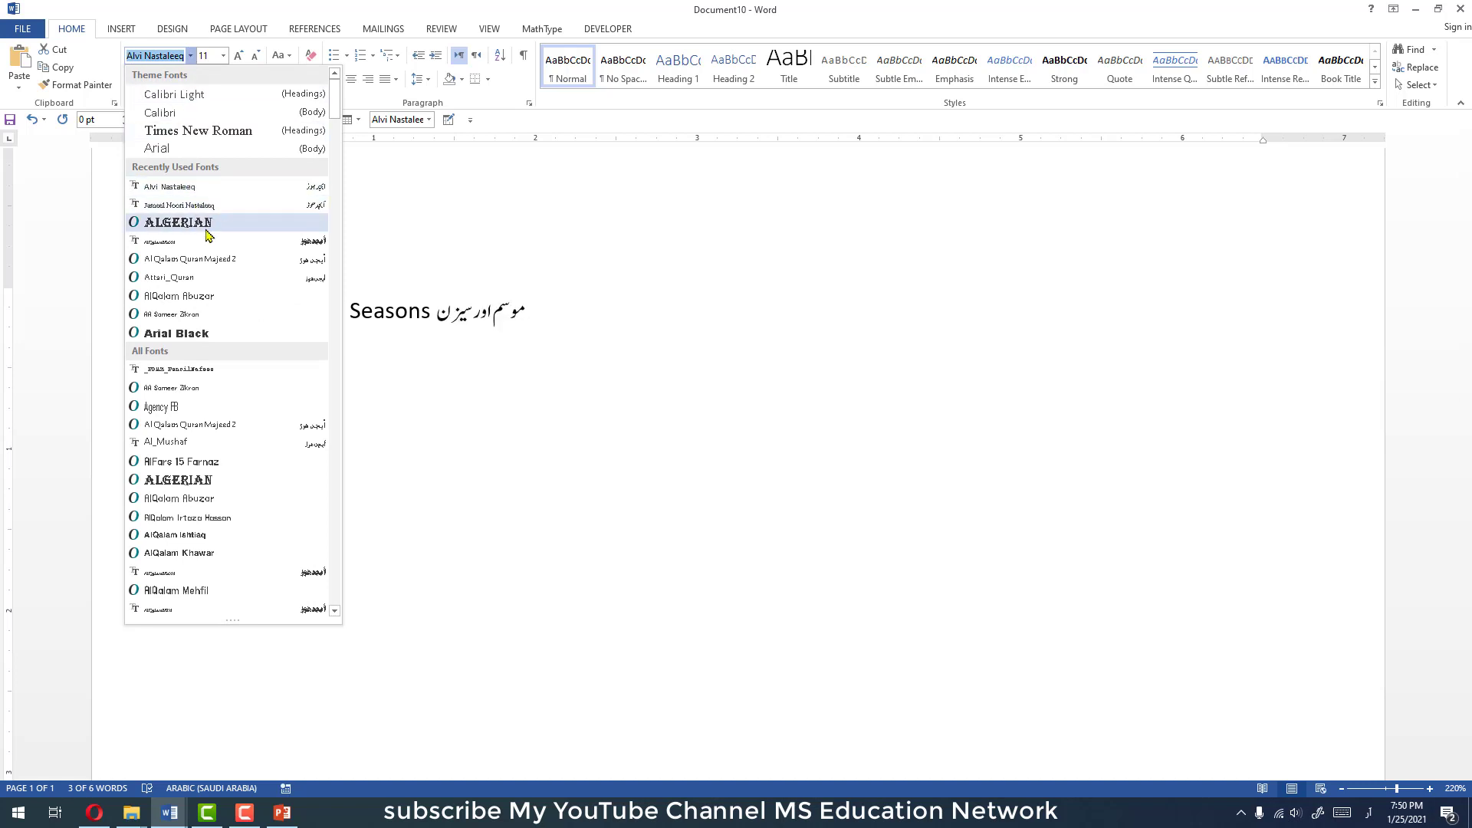
{"action": "left_click", "coordinate": [198, 204]}
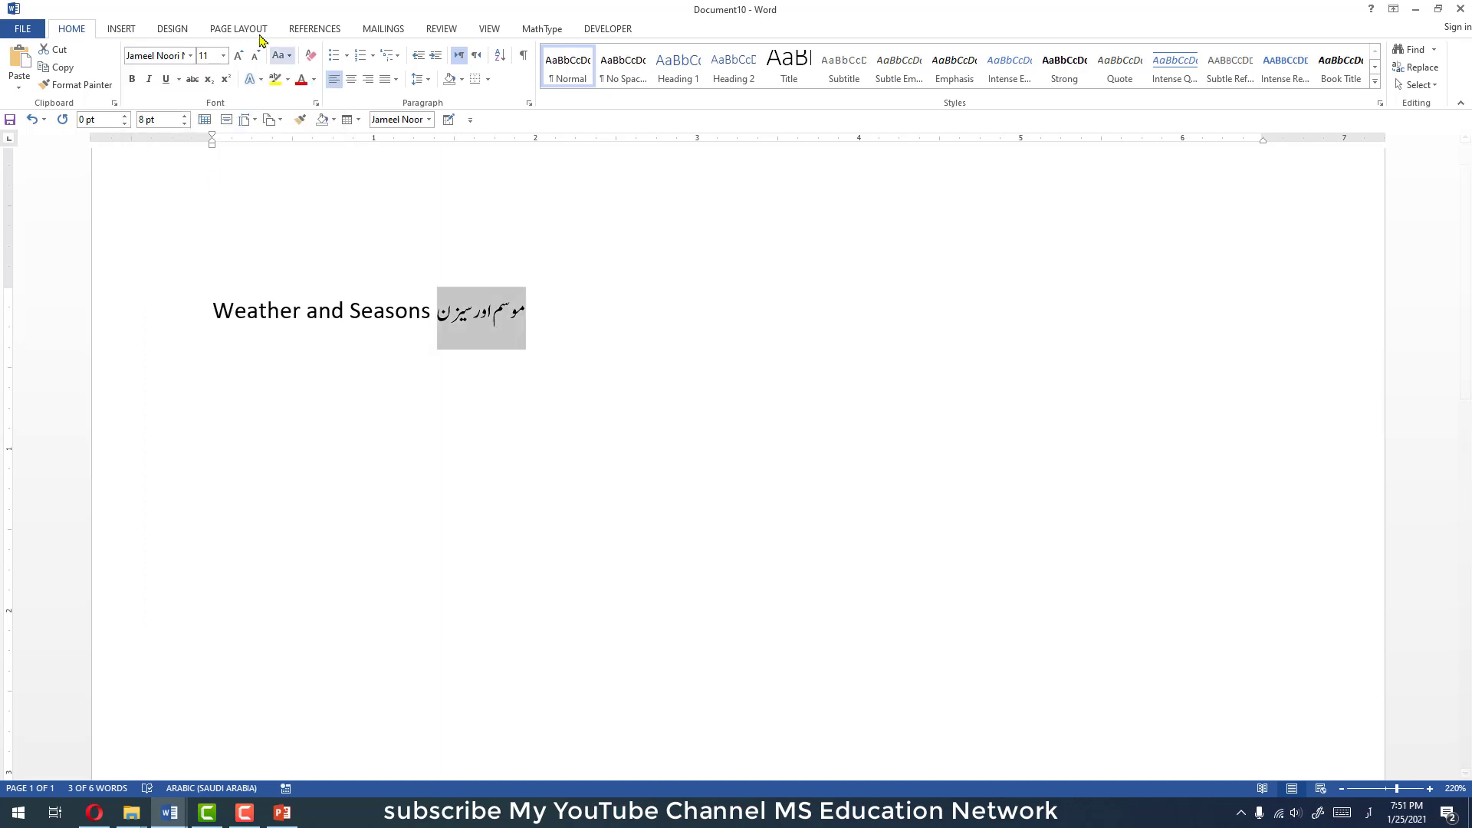
- Enlarge the Urdu title text and set its font size to 18
{"action": "left_click", "coordinate": [240, 57]}
{"action": "left_click", "coordinate": [240, 57]}
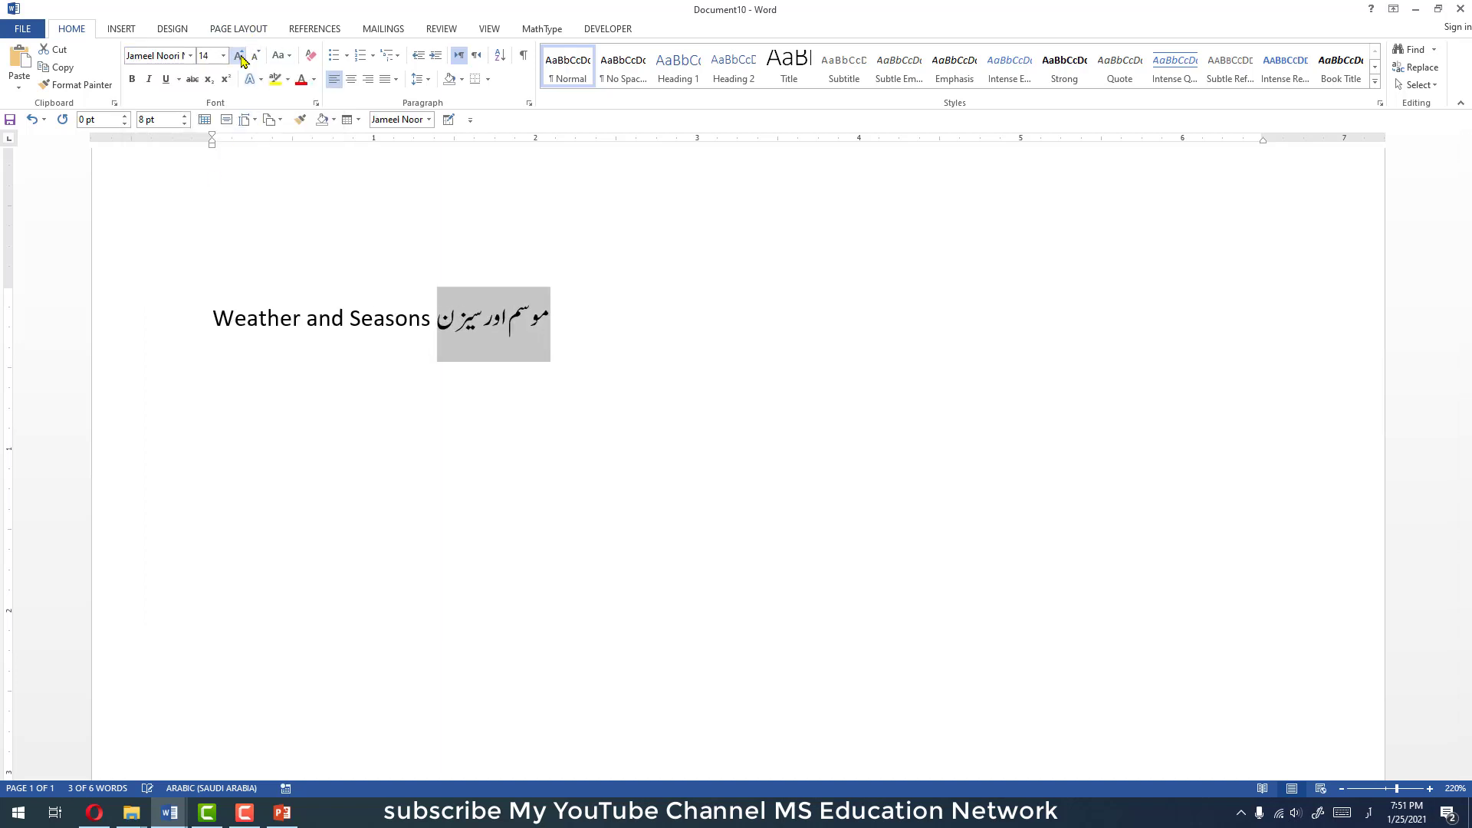
{"action": "left_click", "coordinate": [240, 57]}
{"action": "left_click", "coordinate": [240, 56]}
{"action": "left_click", "coordinate": [240, 57]}
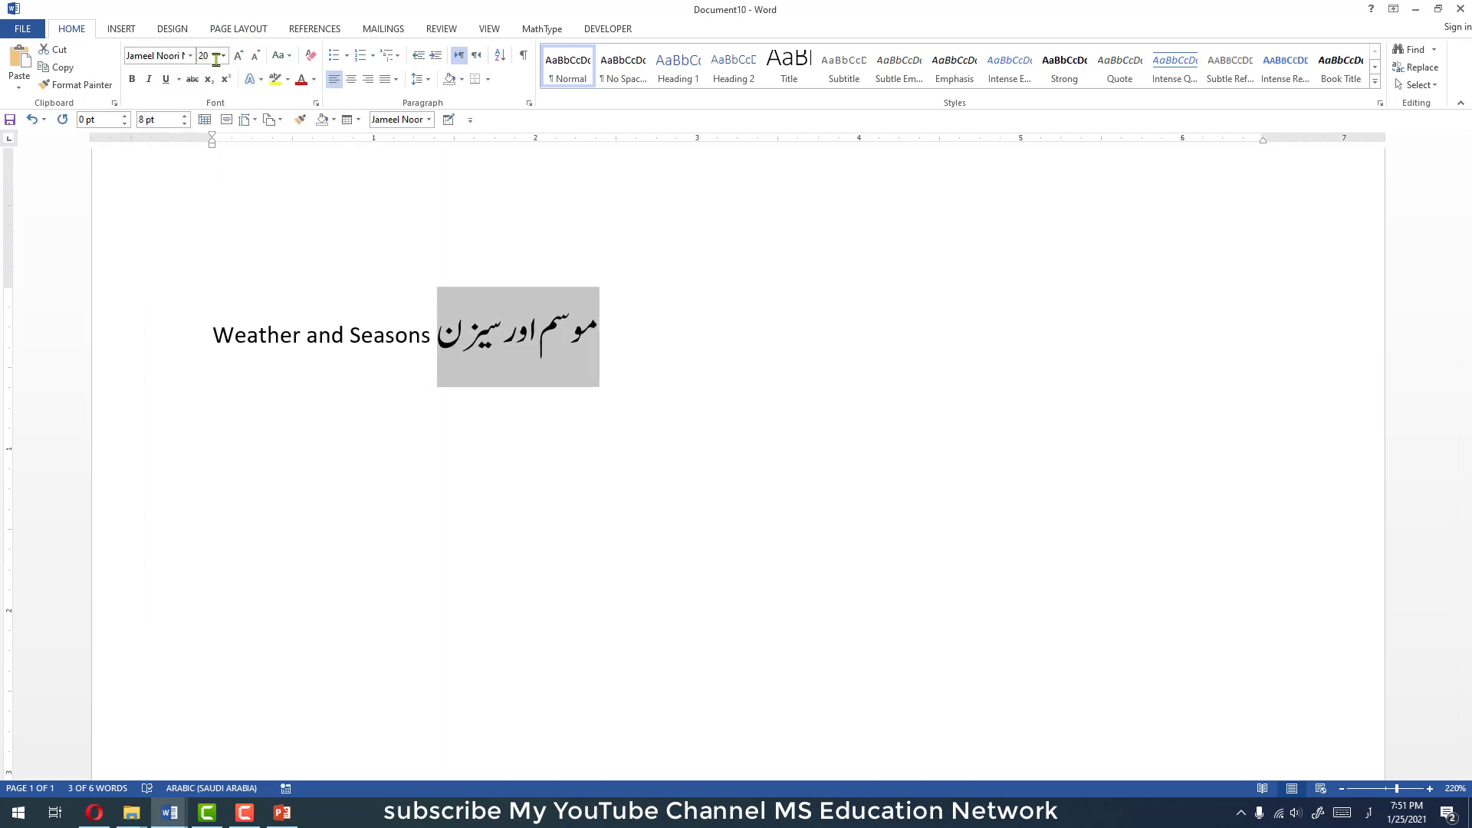
{"action": "left_click", "coordinate": [204, 55]}
{"action": "type", "text": "18"}
{"action": "key", "text": "Return"}
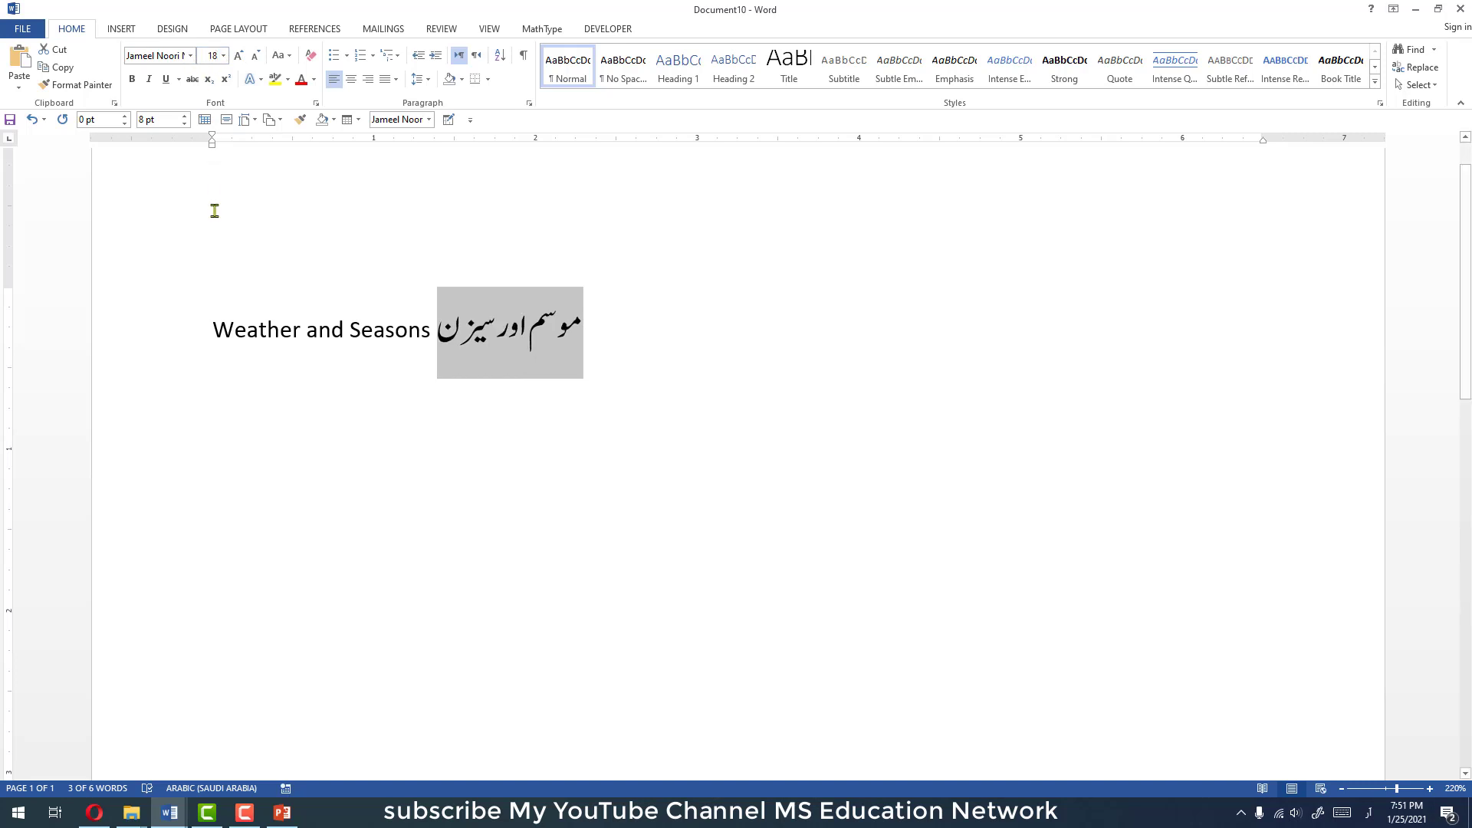
- Set the font size of the English title text "Weather and Seasons" to 16
{"action": "left_click", "coordinate": [214, 328]}
{"action": "left_click_drag", "start_coordinate": [265, 328], "coordinate": [435, 331]}
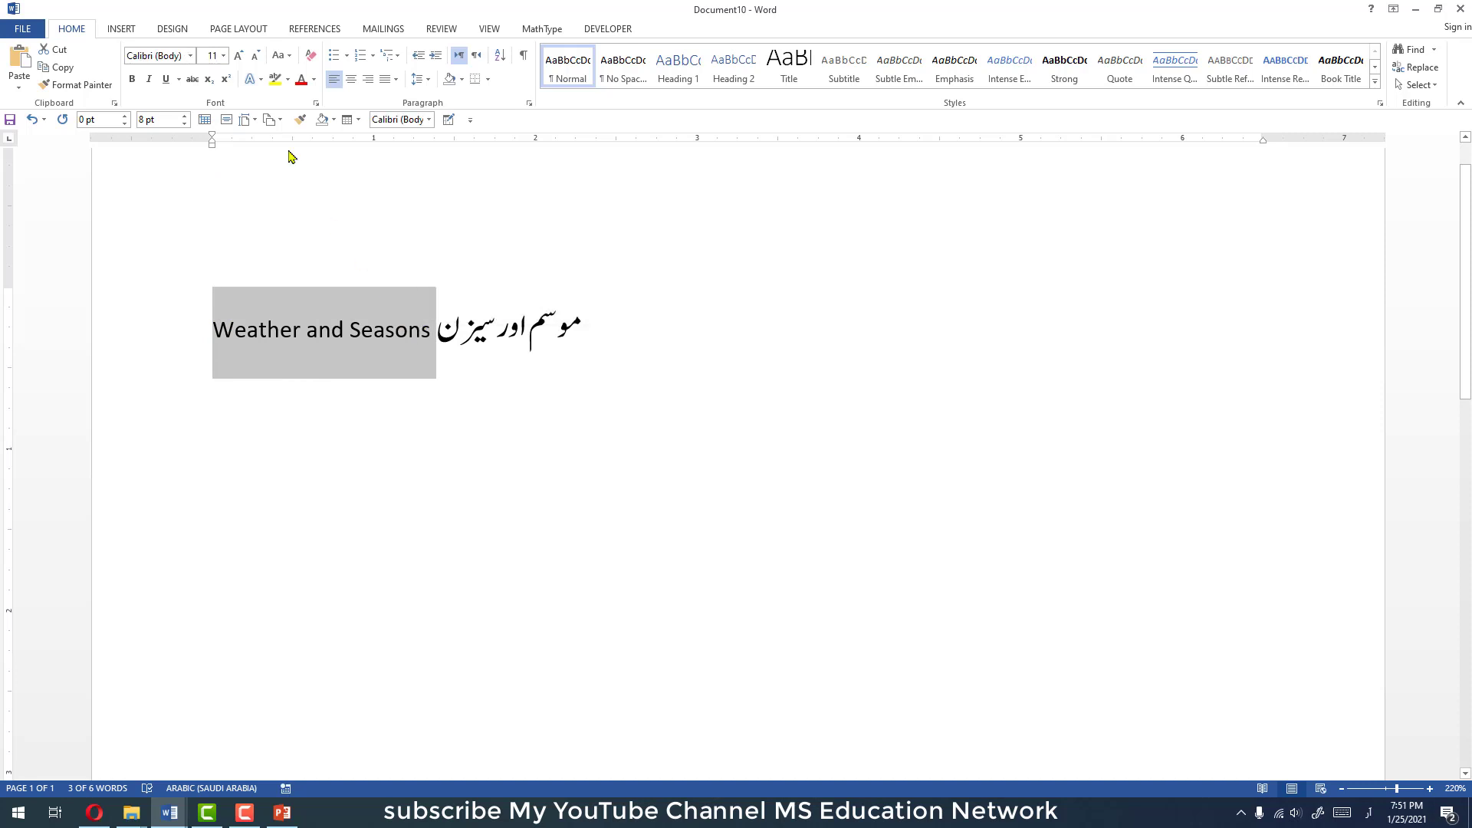
{"action": "left_click", "coordinate": [212, 57]}
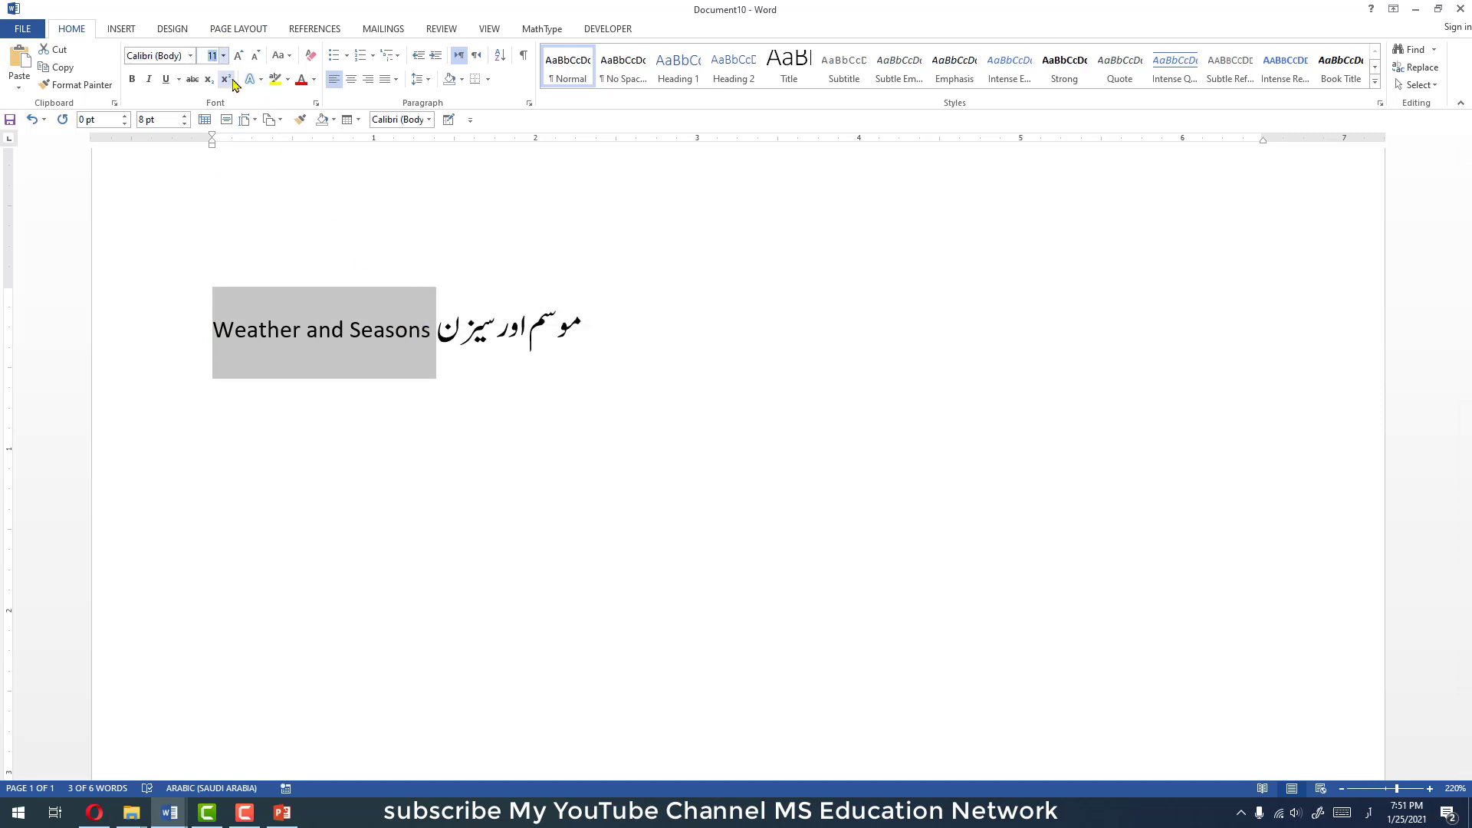
{"action": "key", "text": "alt+shift"}
{"action": "type", "text": "16"}
{"action": "key", "text": "Return"}
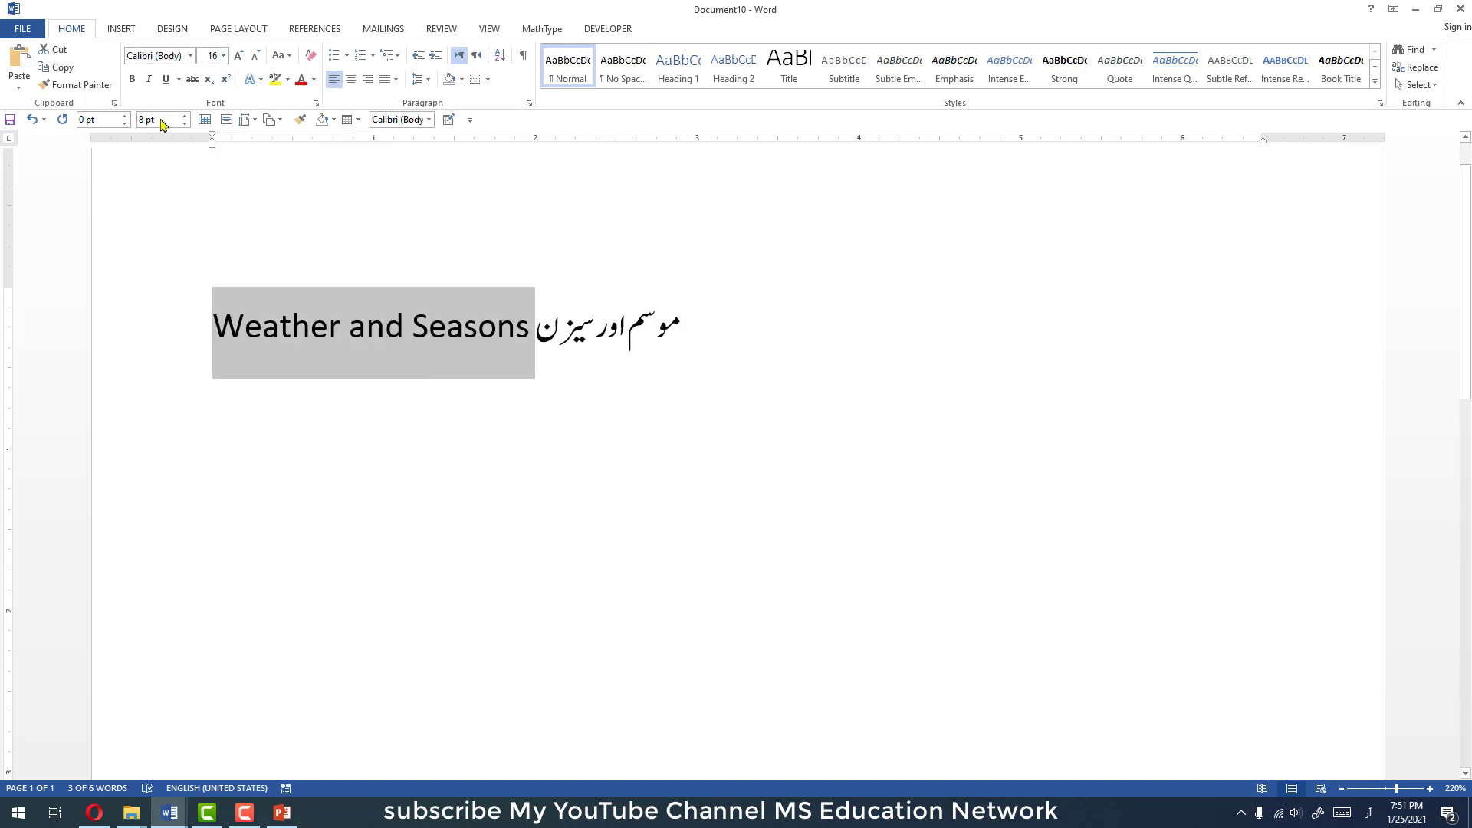
- Make the whole title line bold, both the English and the Urdu text
{"action": "left_click", "coordinate": [358, 332]}
{"action": "triple_click", "coordinate": [357, 332]}
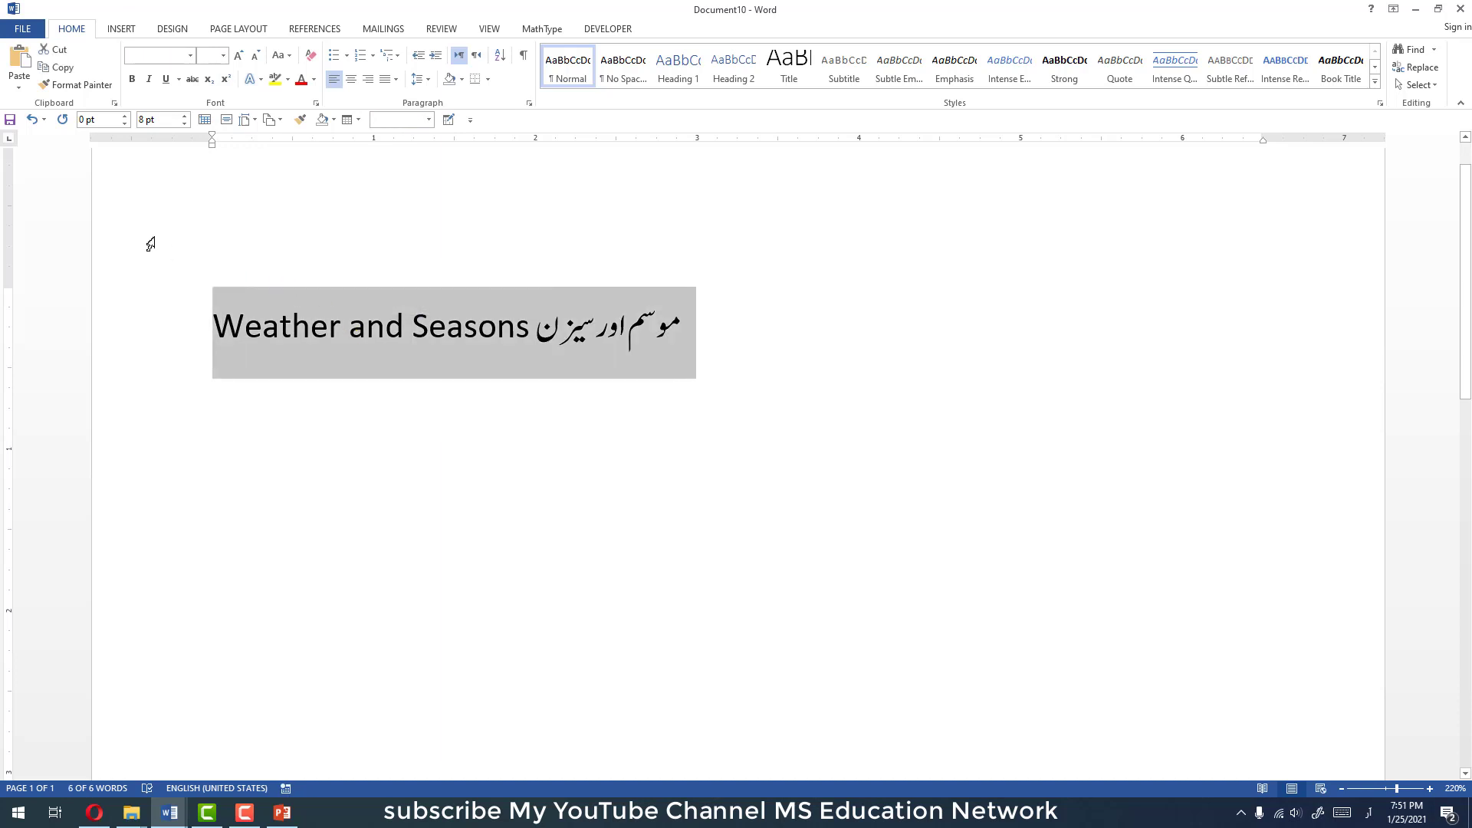
{"action": "left_click", "coordinate": [131, 79]}
{"action": "left_click", "coordinate": [470, 395]}
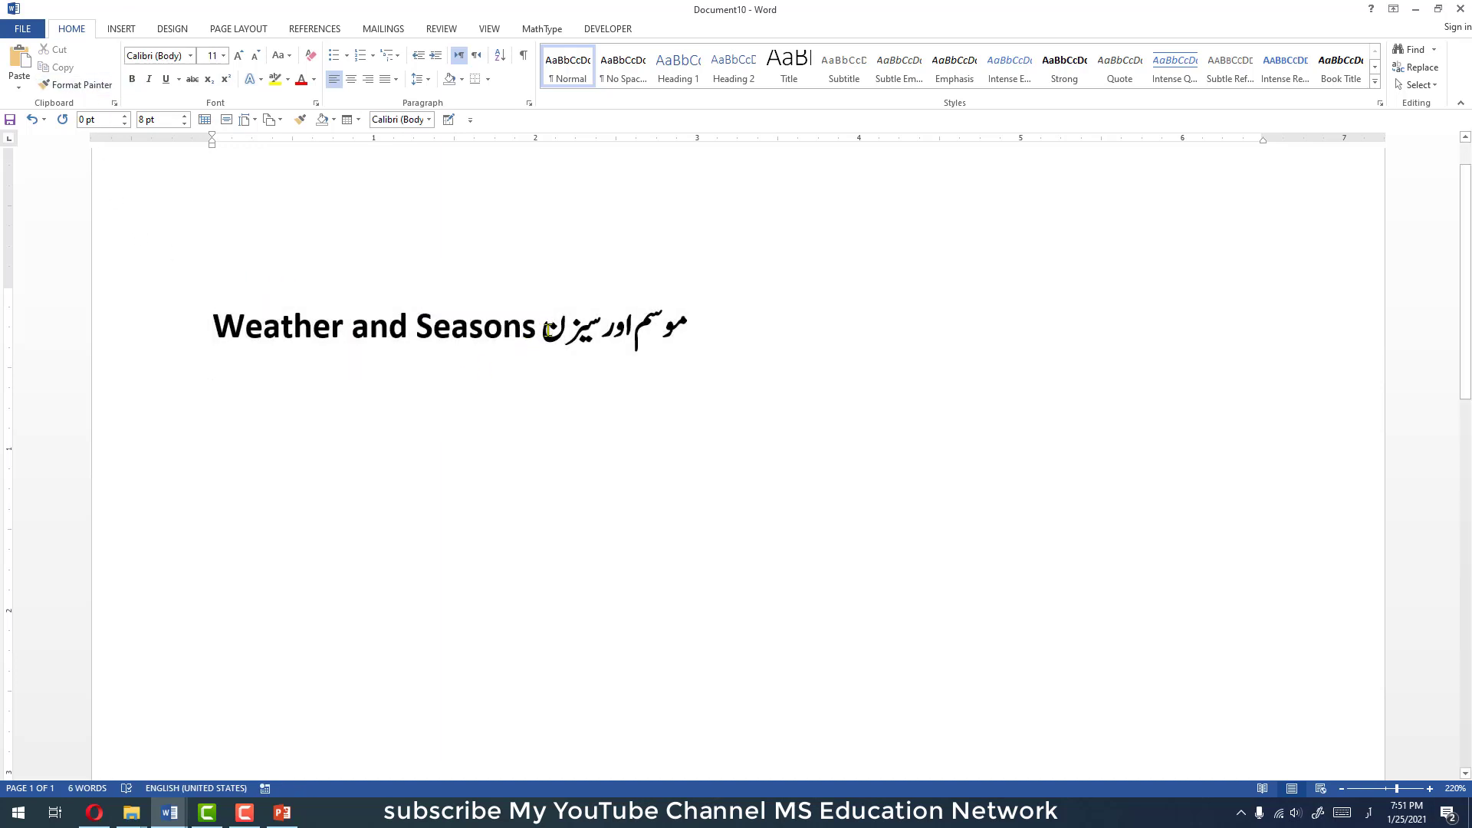
- Create a new style named "english hading" from the formatting of the English title text "Weather and Seasons"
{"action": "left_click_drag", "start_coordinate": [546, 341], "coordinate": [688, 349]}
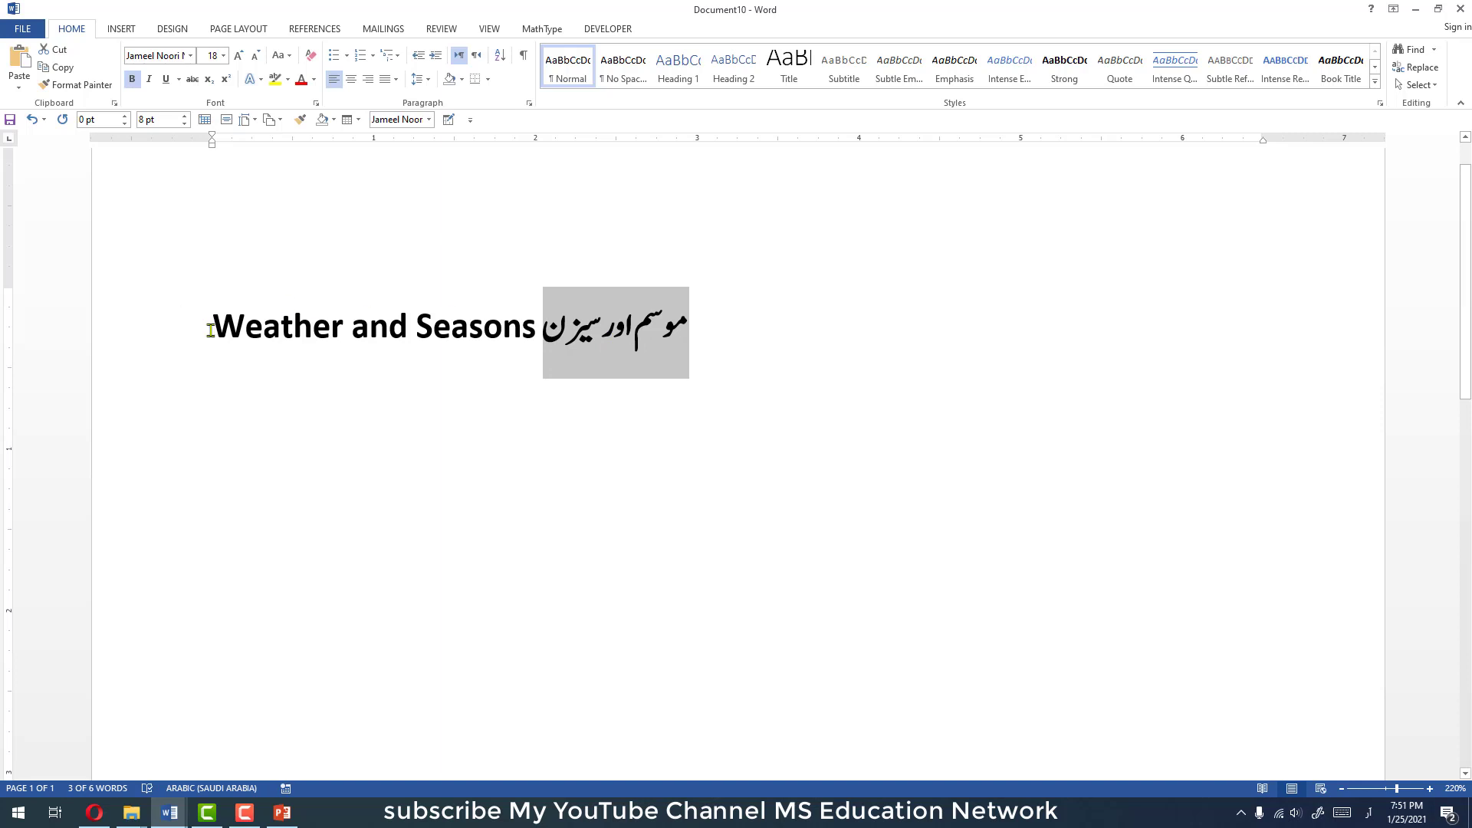
{"action": "left_click_drag", "start_coordinate": [214, 329], "coordinate": [537, 334]}
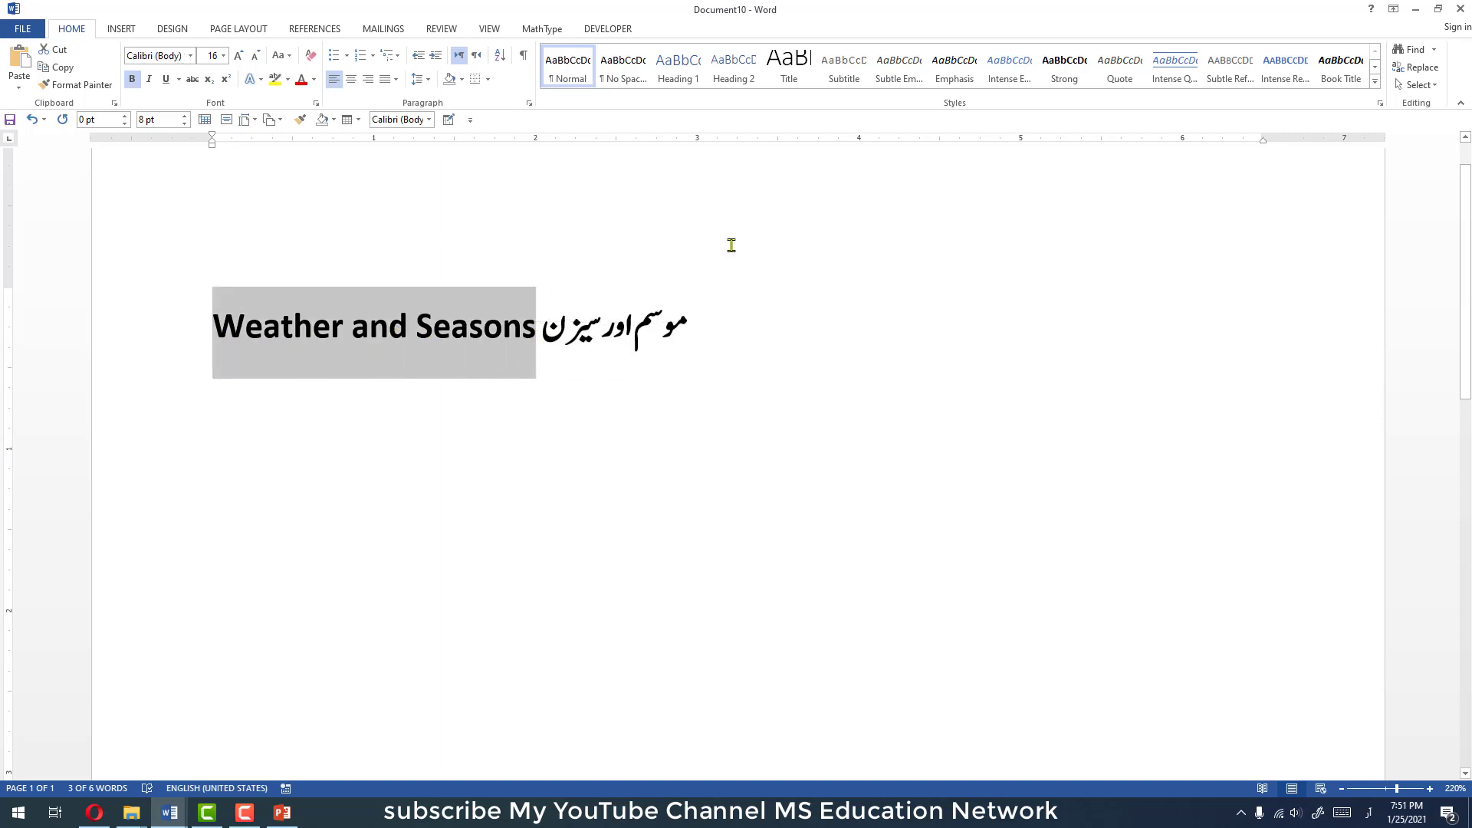
{"action": "left_click", "coordinate": [1376, 82]}
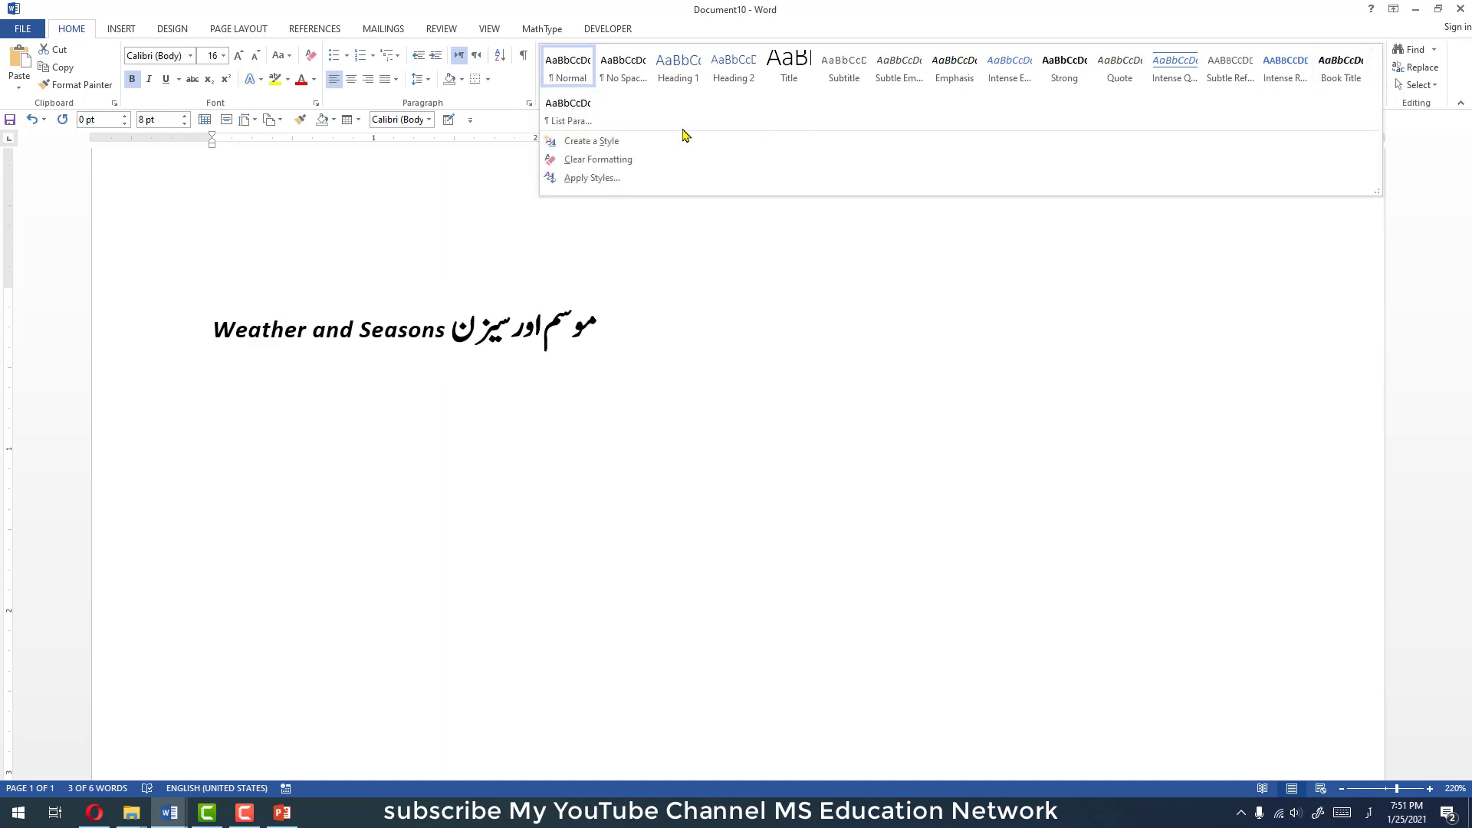
{"action": "left_click", "coordinate": [586, 145]}
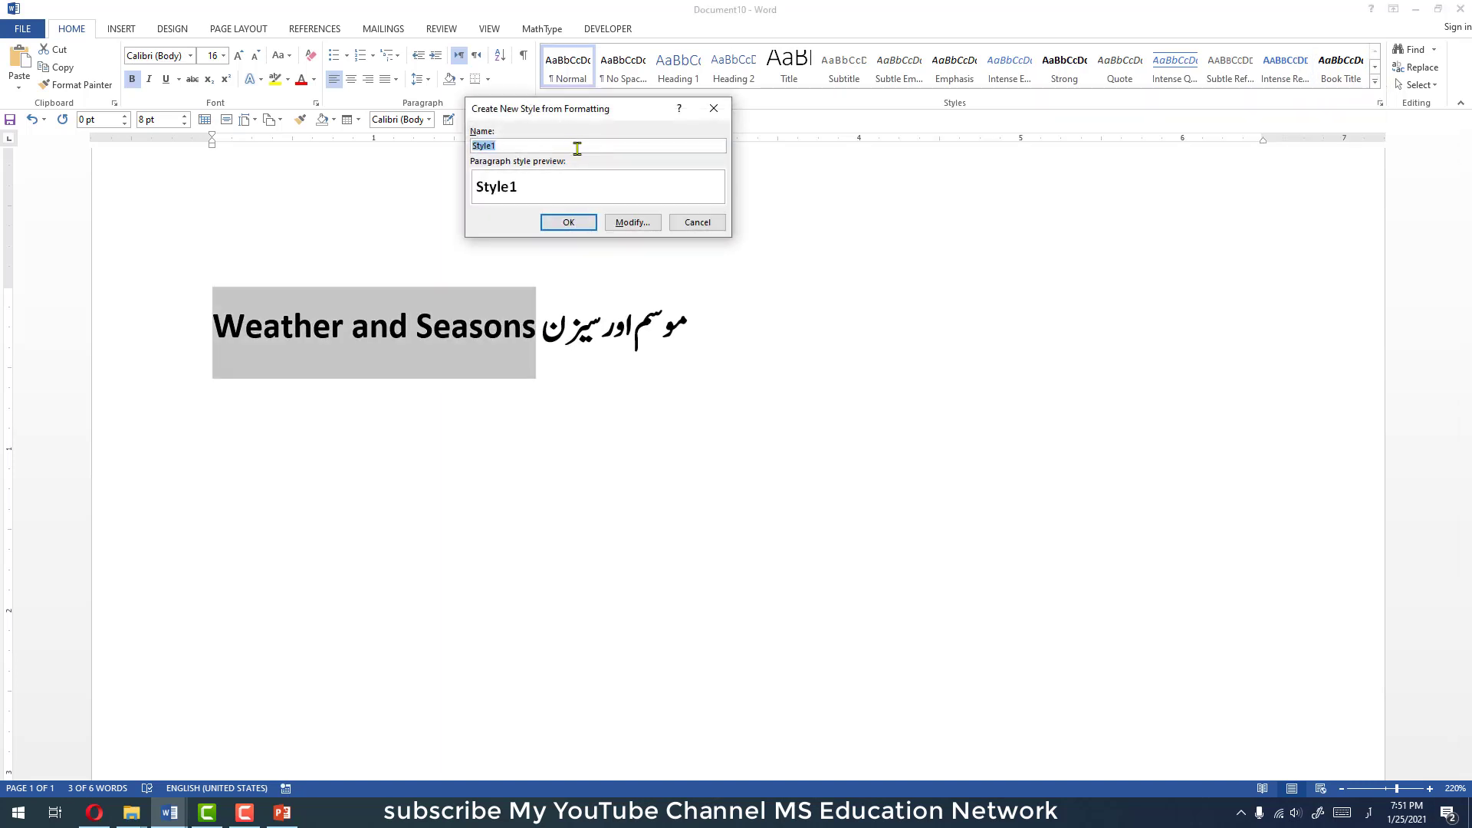
{"action": "type", "text": "عنگں"}
{"action": "key", "text": "BackSpace"}
{"action": "key", "text": "BackSpace"}
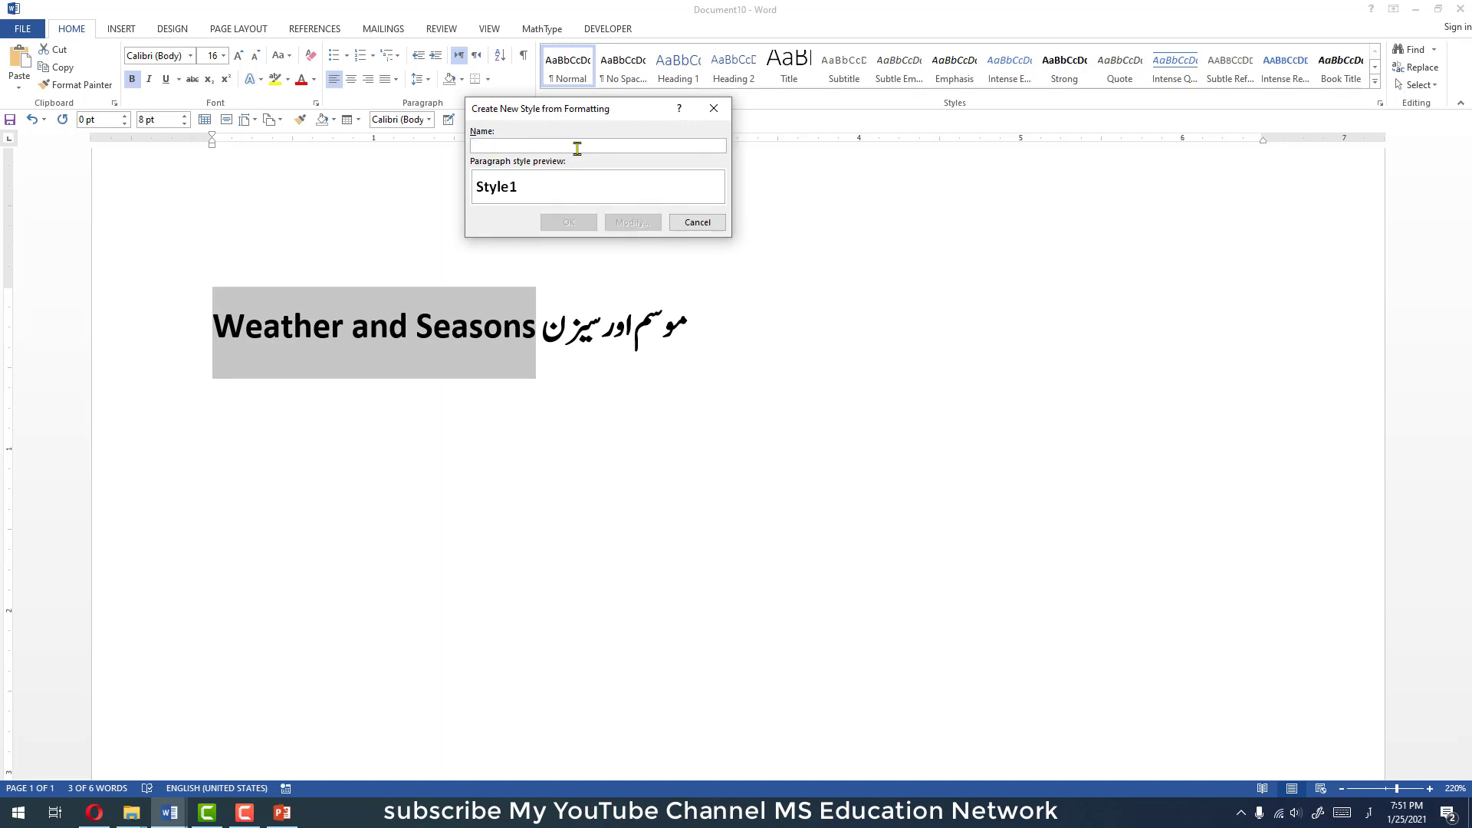
{"action": "key", "text": "alt+shift"}
{"action": "type", "text": "eg"}
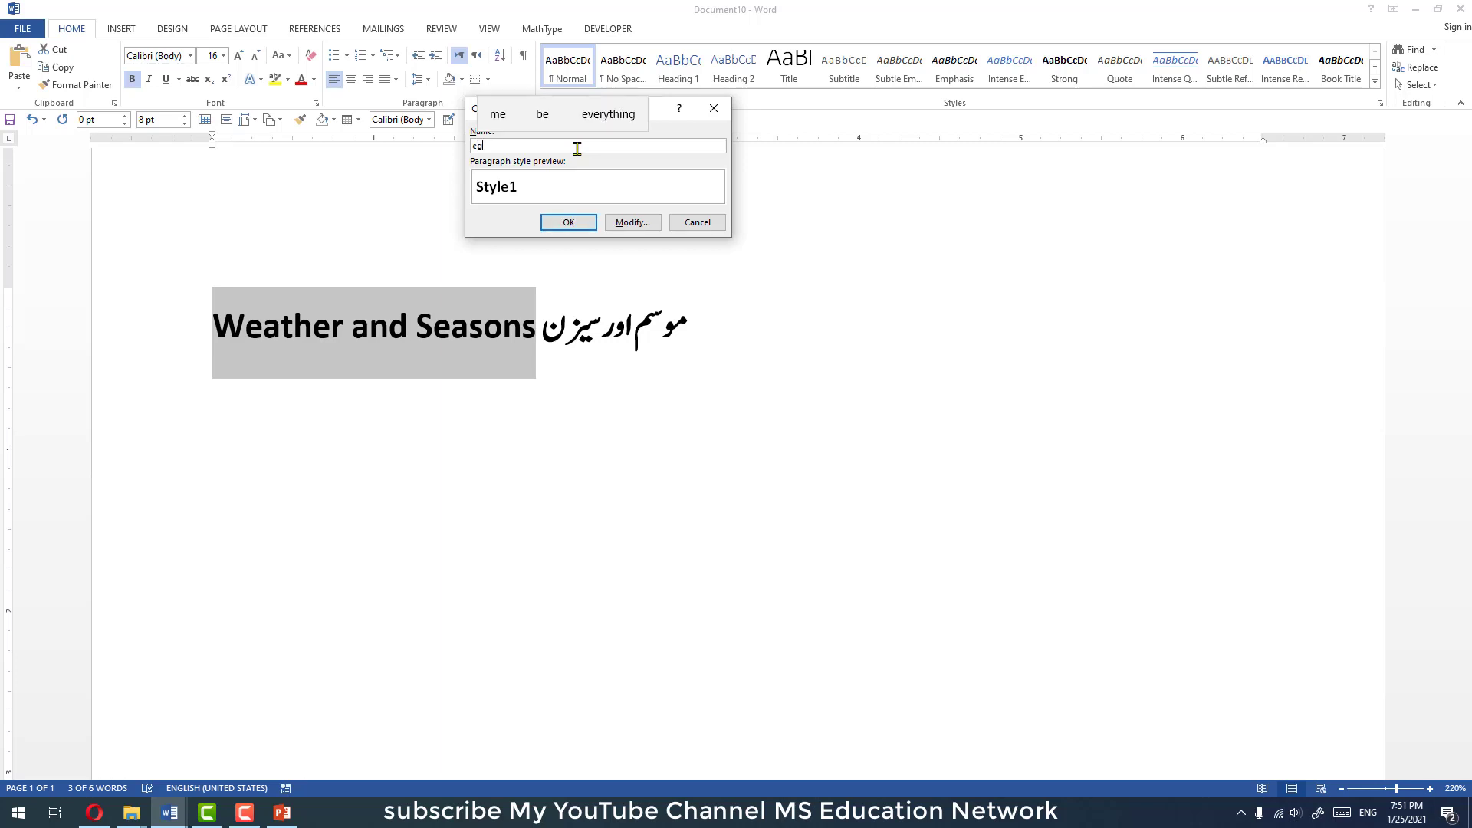
{"action": "key", "text": "BackSpace"}
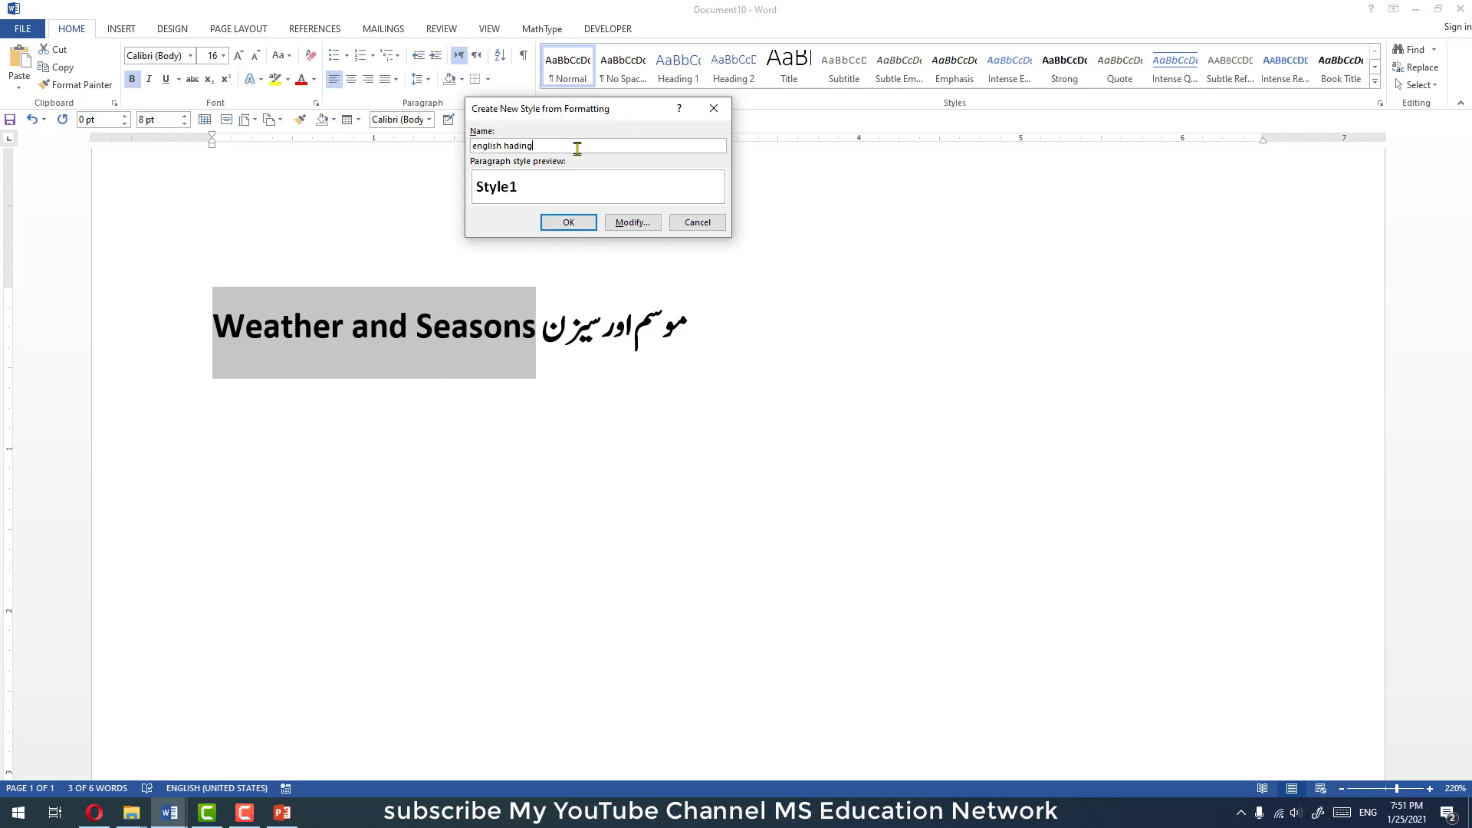
{"action": "left_click", "coordinate": [587, 222]}
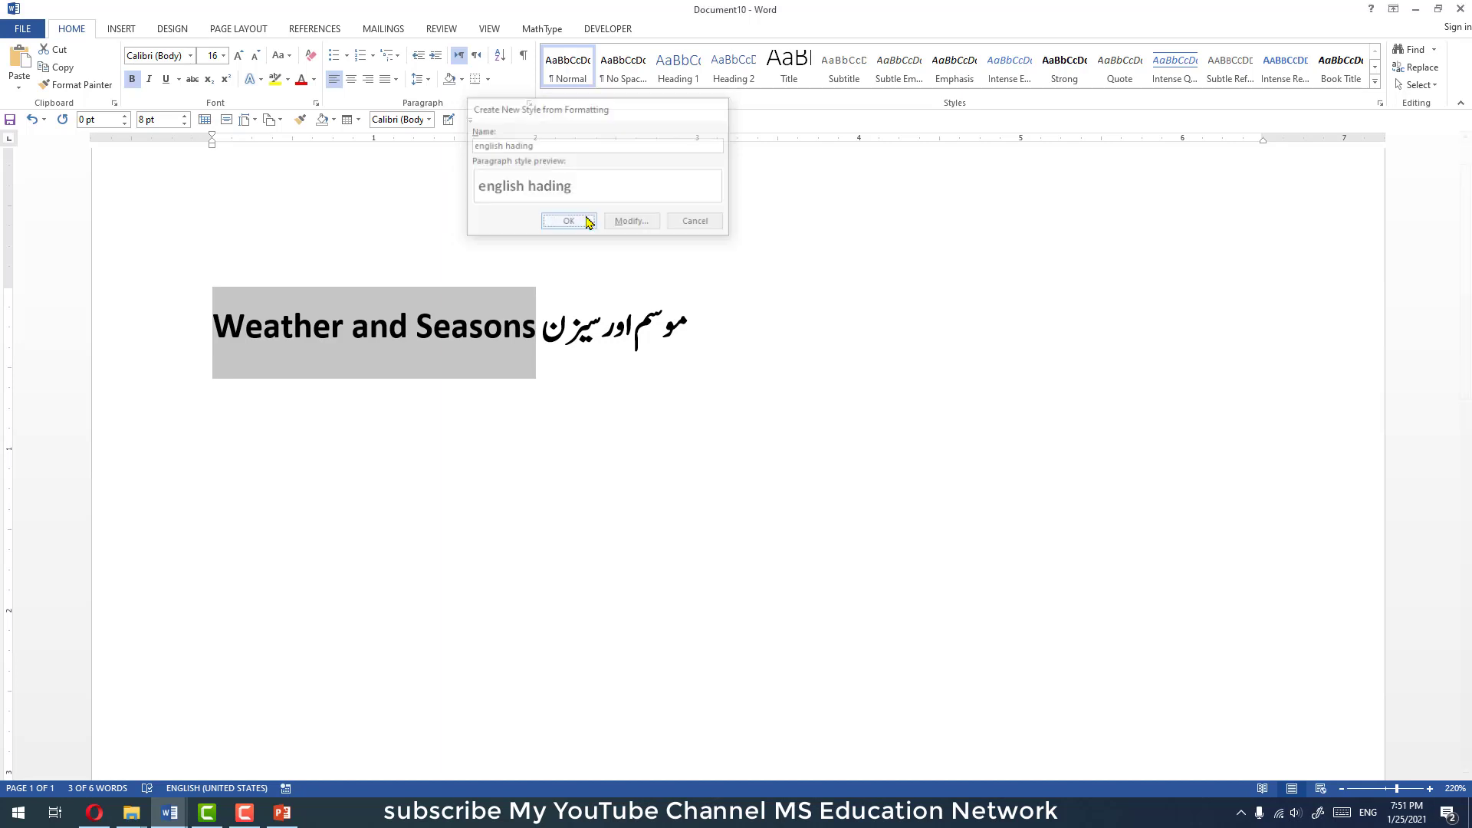
- Create a new style named "urdu hading" from the formatting of the Urdu title text
{"action": "left_click", "coordinate": [589, 321]}
{"action": "left_click_drag", "start_coordinate": [544, 333], "coordinate": [690, 335]}
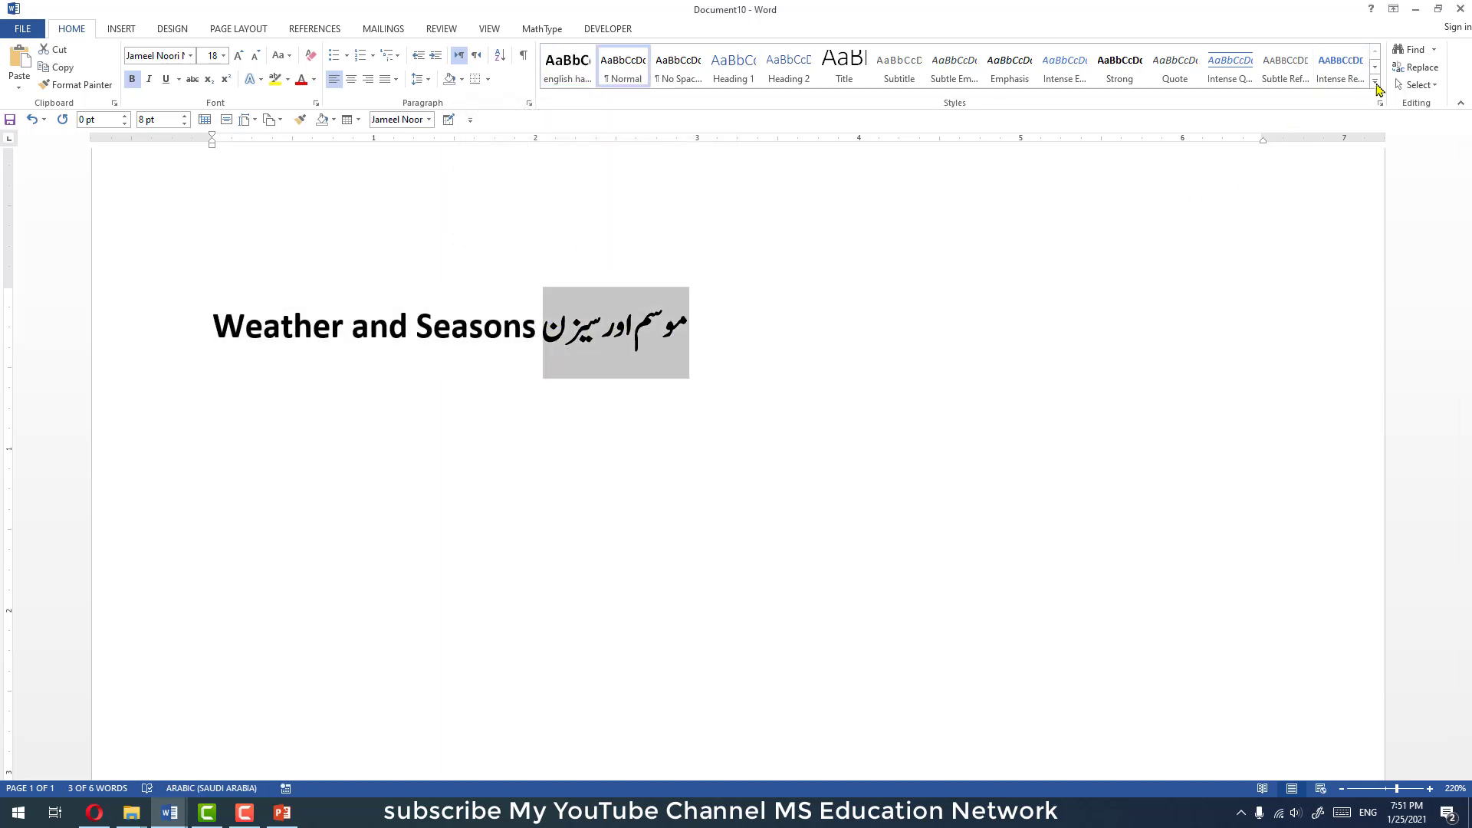
{"action": "left_click", "coordinate": [1376, 84]}
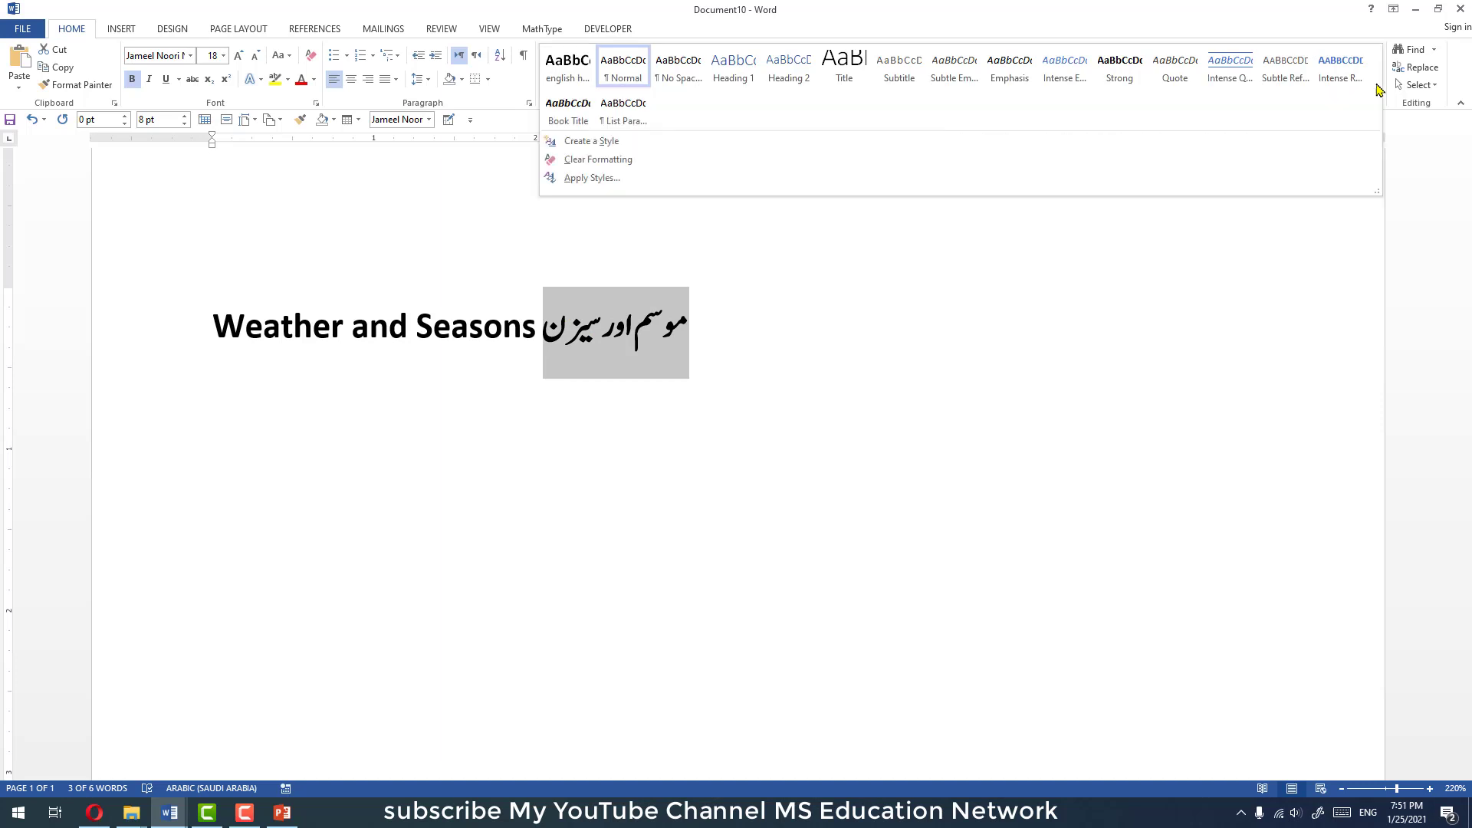
{"action": "left_click", "coordinate": [592, 141]}
{"action": "type", "text": "u"}
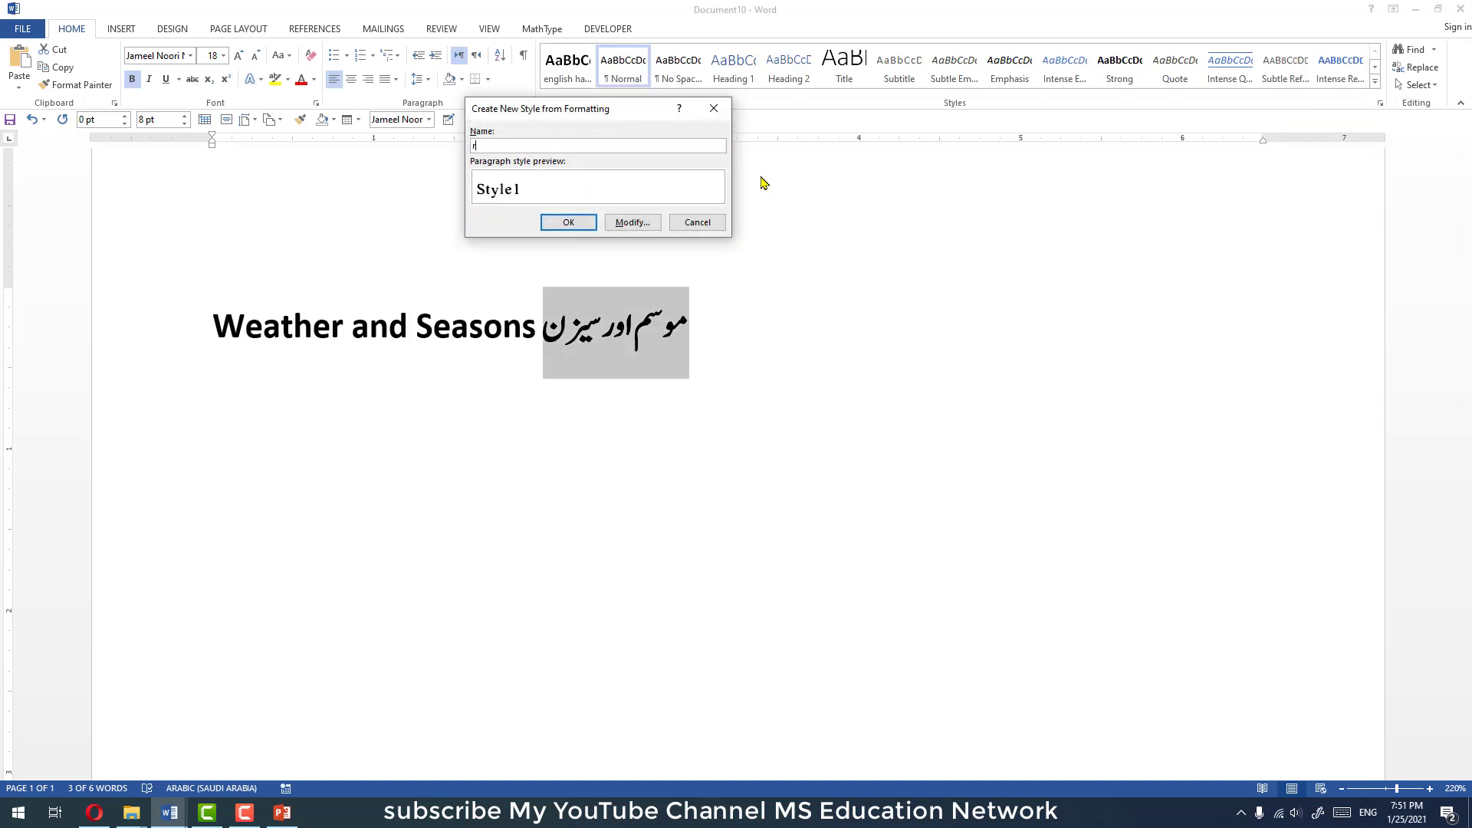
{"action": "type", "text": "rdu hading"}
{"action": "left_click", "coordinate": [568, 222]}
- Write the test word "سیزن" on the line below the title and apply the "urdu hading" style to it
{"action": "left_click", "coordinate": [528, 402]}
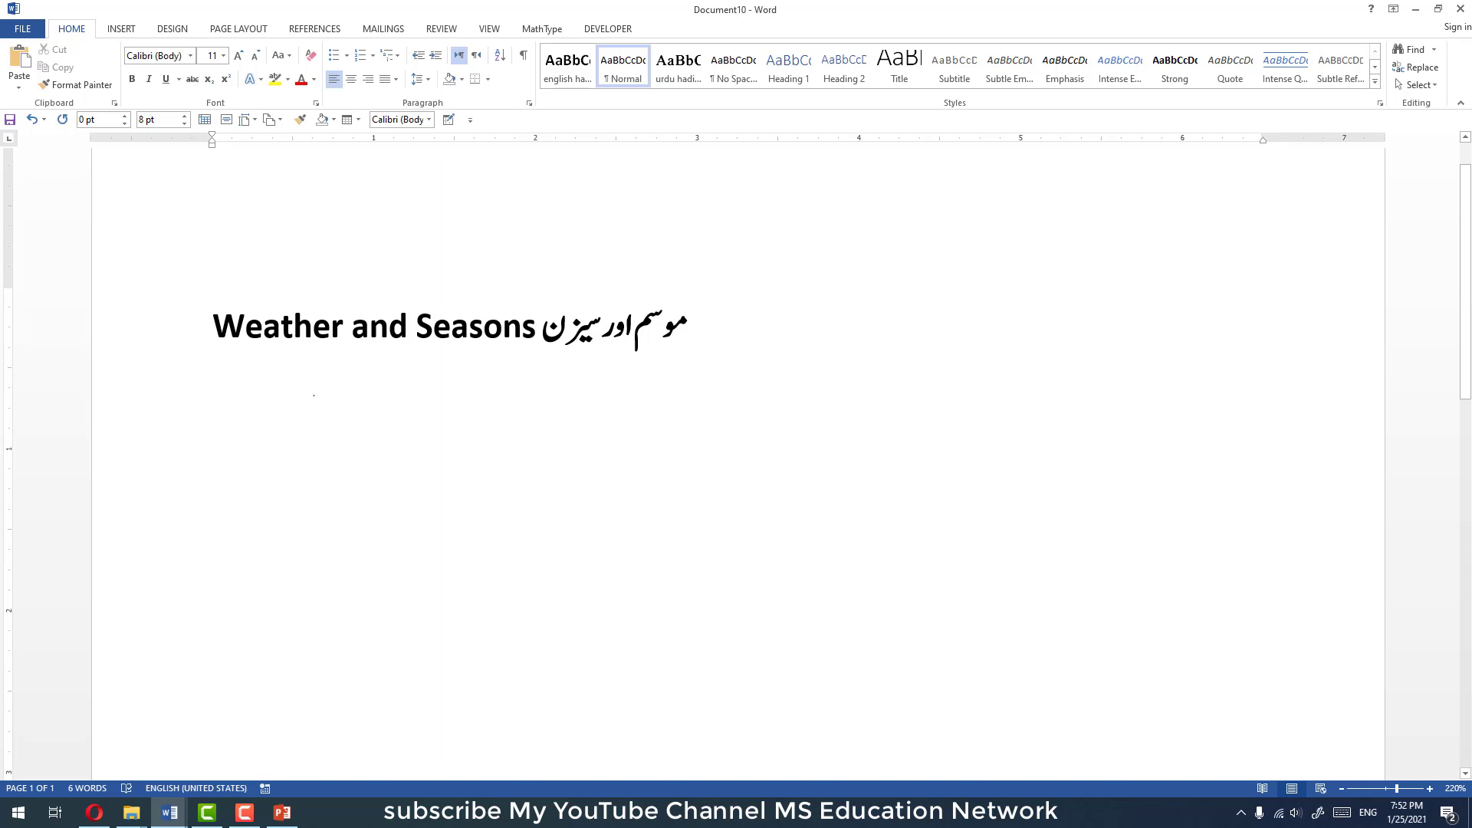
{"action": "type", "text": "si"}
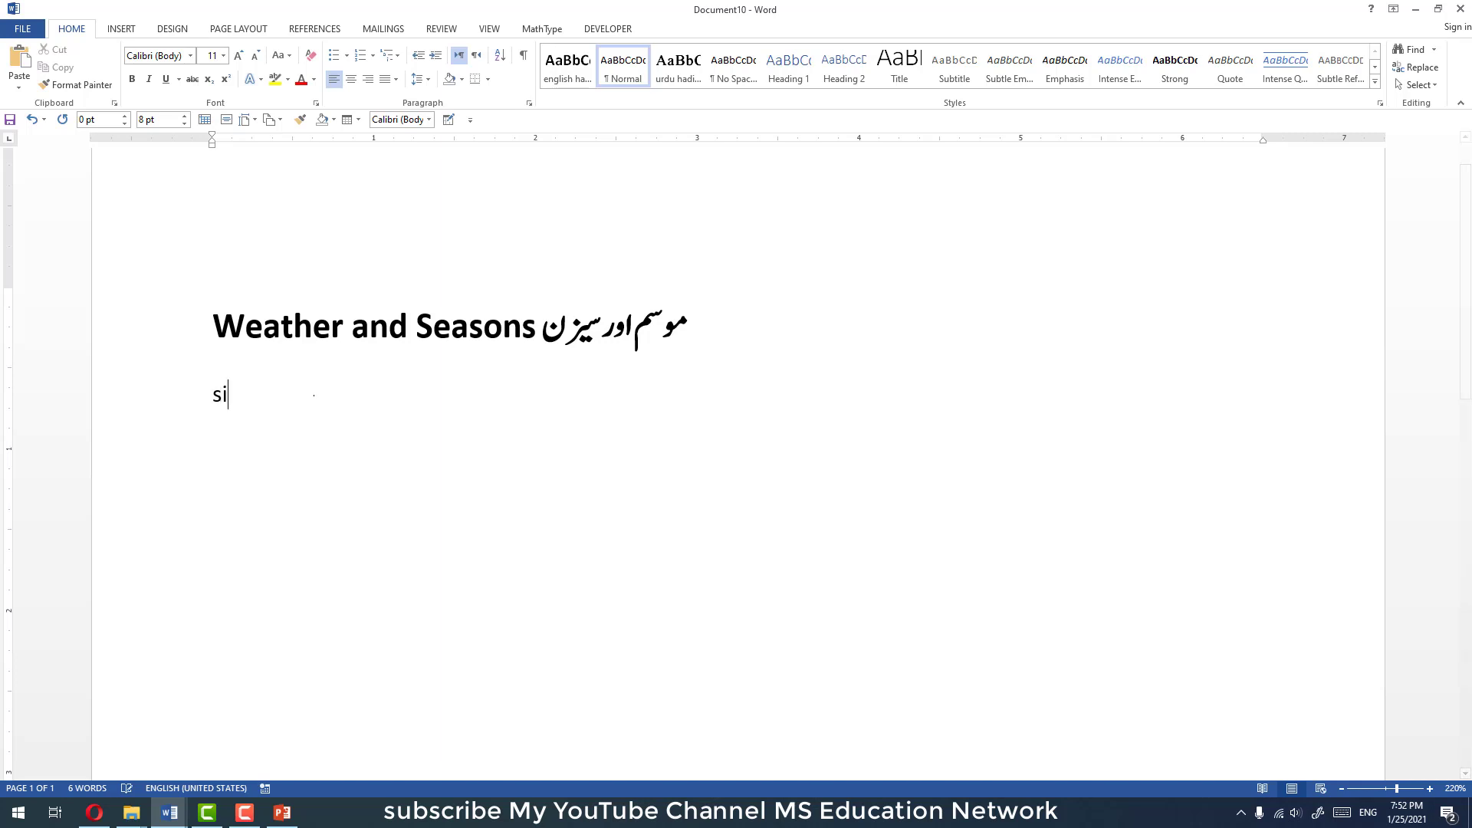
{"action": "key", "text": "BackSpace"}
{"action": "key", "text": "alt+shift"}
{"action": "type", "text": "سیزن"}
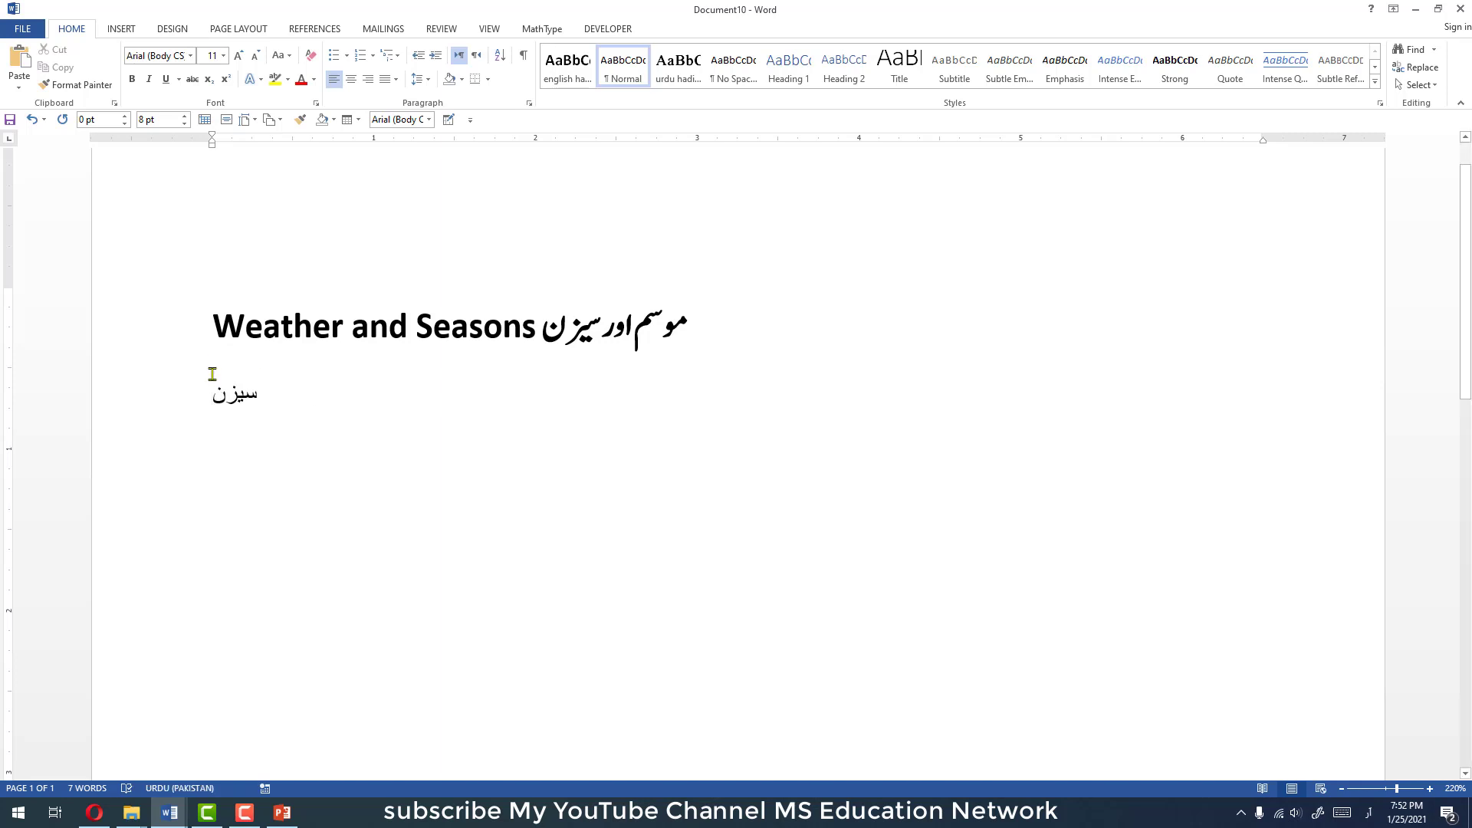
{"action": "left_click_drag", "start_coordinate": [212, 373], "coordinate": [260, 402]}
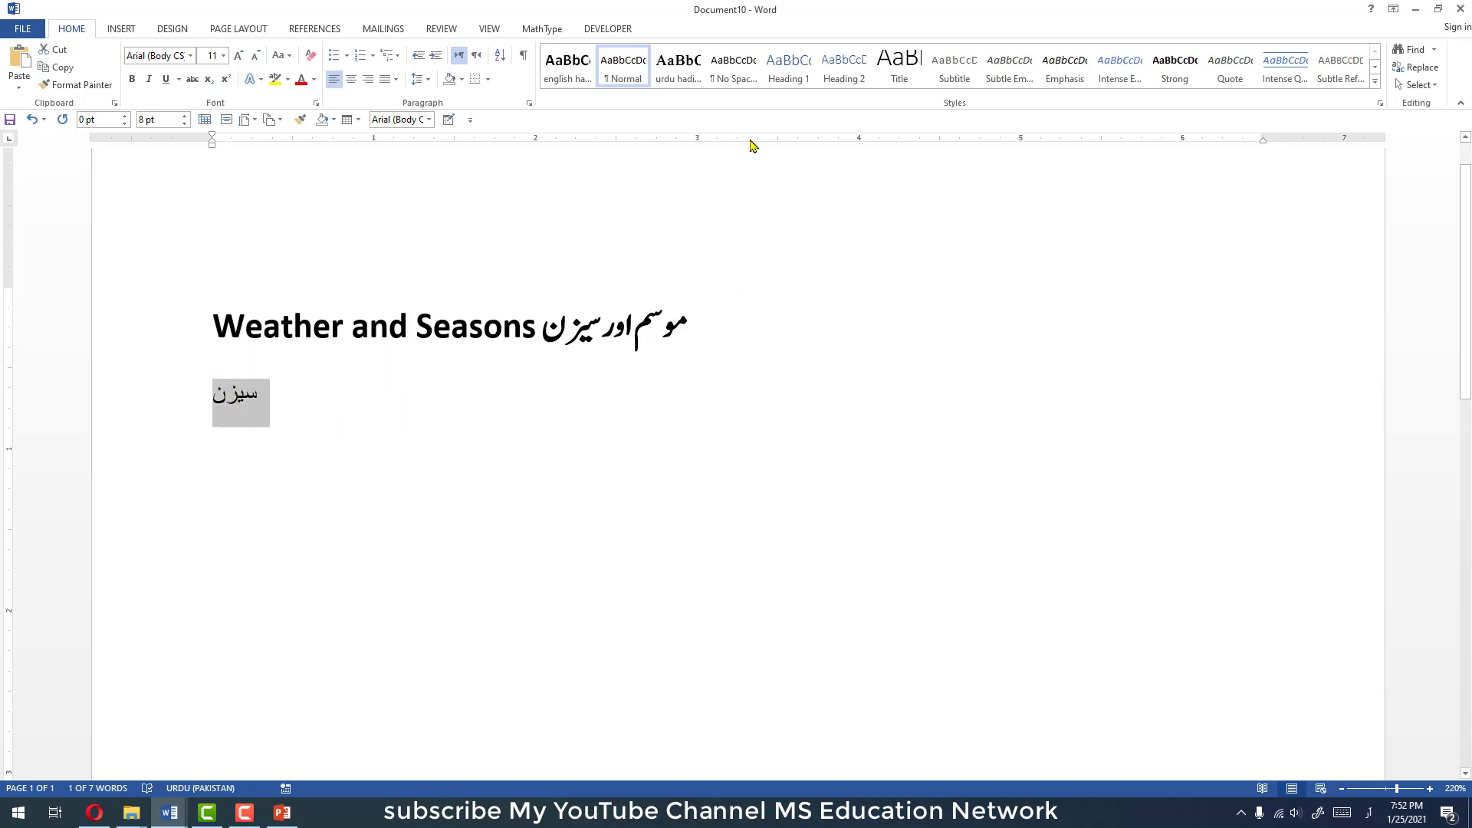
{"action": "left_click", "coordinate": [678, 66]}
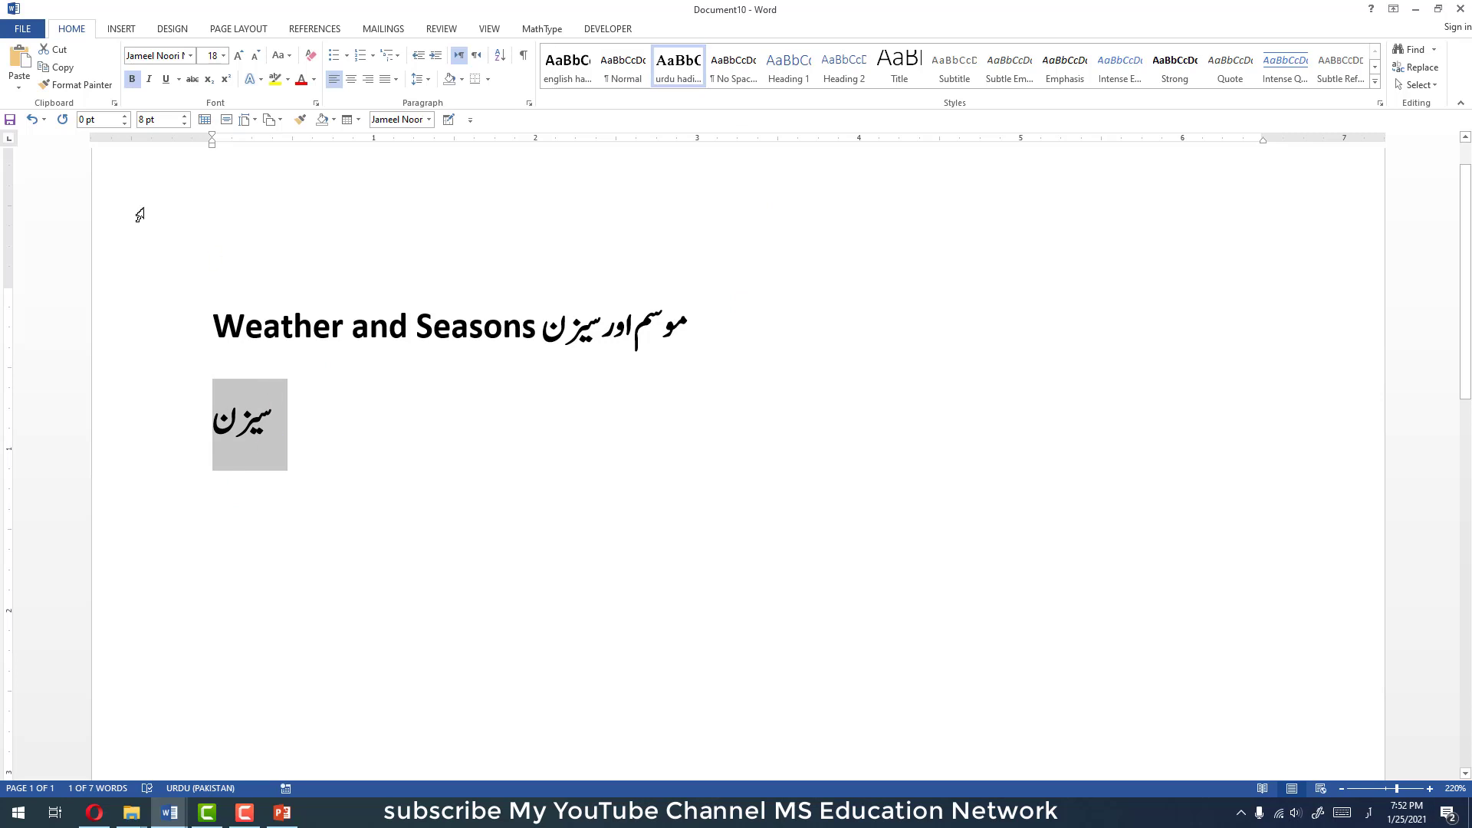
- Undo the style change on the test word "سیزن" and delete the word
{"action": "key", "text": "ctrl+z"}
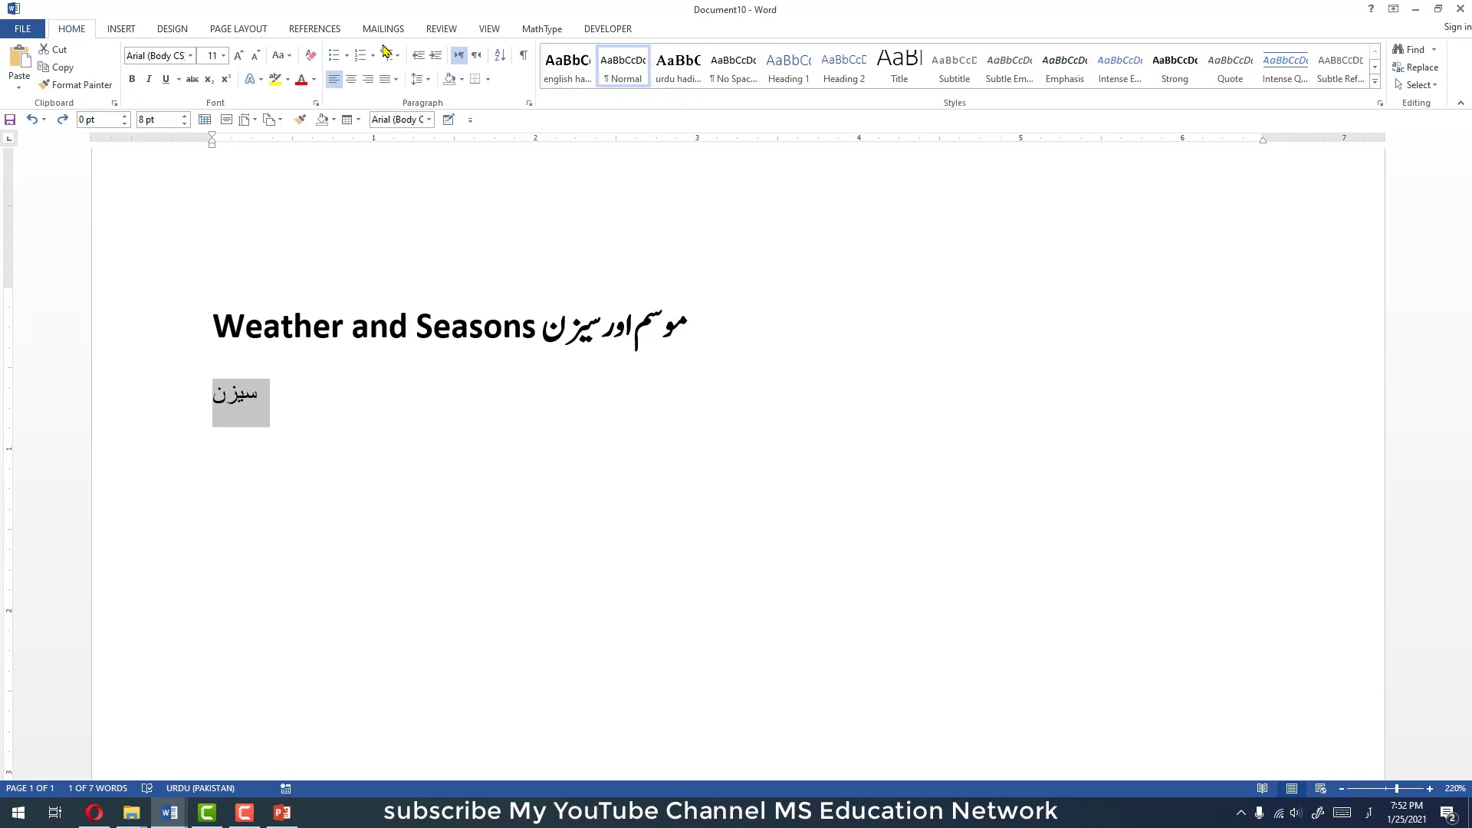
{"action": "mouse_move", "coordinate": [260, 398]}
{"action": "left_mouse_down"}
{"action": "mouse_move", "coordinate": [233, 401]}
{"action": "mouse_move", "coordinate": [250, 408]}
{"action": "left_mouse_up"}
{"action": "key", "text": "Delete"}
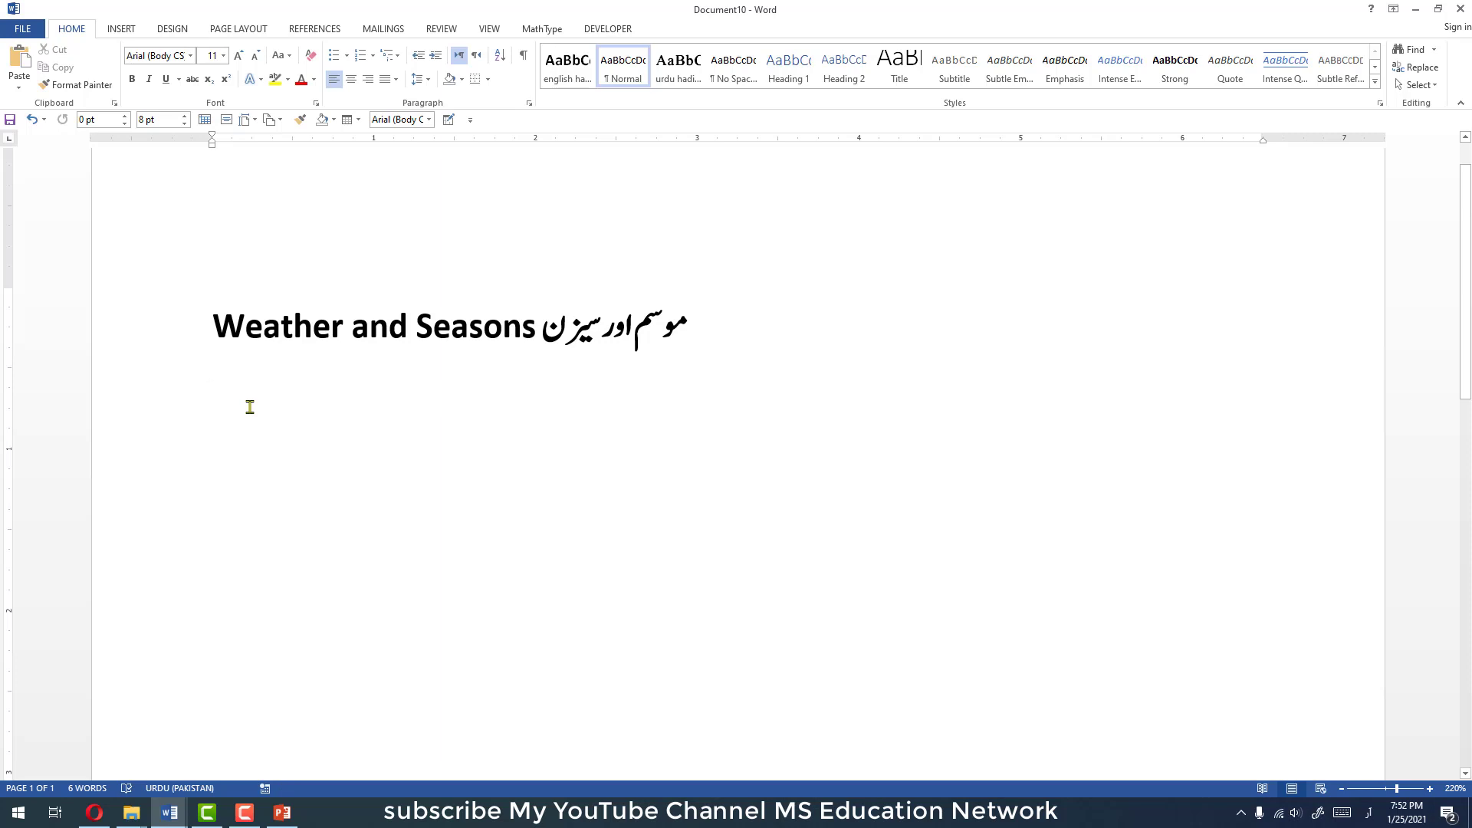
- Insert tabs between the English and Urdu title texts to push the Urdu text out to the right margin
{"action": "scroll", "coordinate": [418, 375], "scroll_direction": "down", "scroll_amount": 2, "text": "ctrl"}
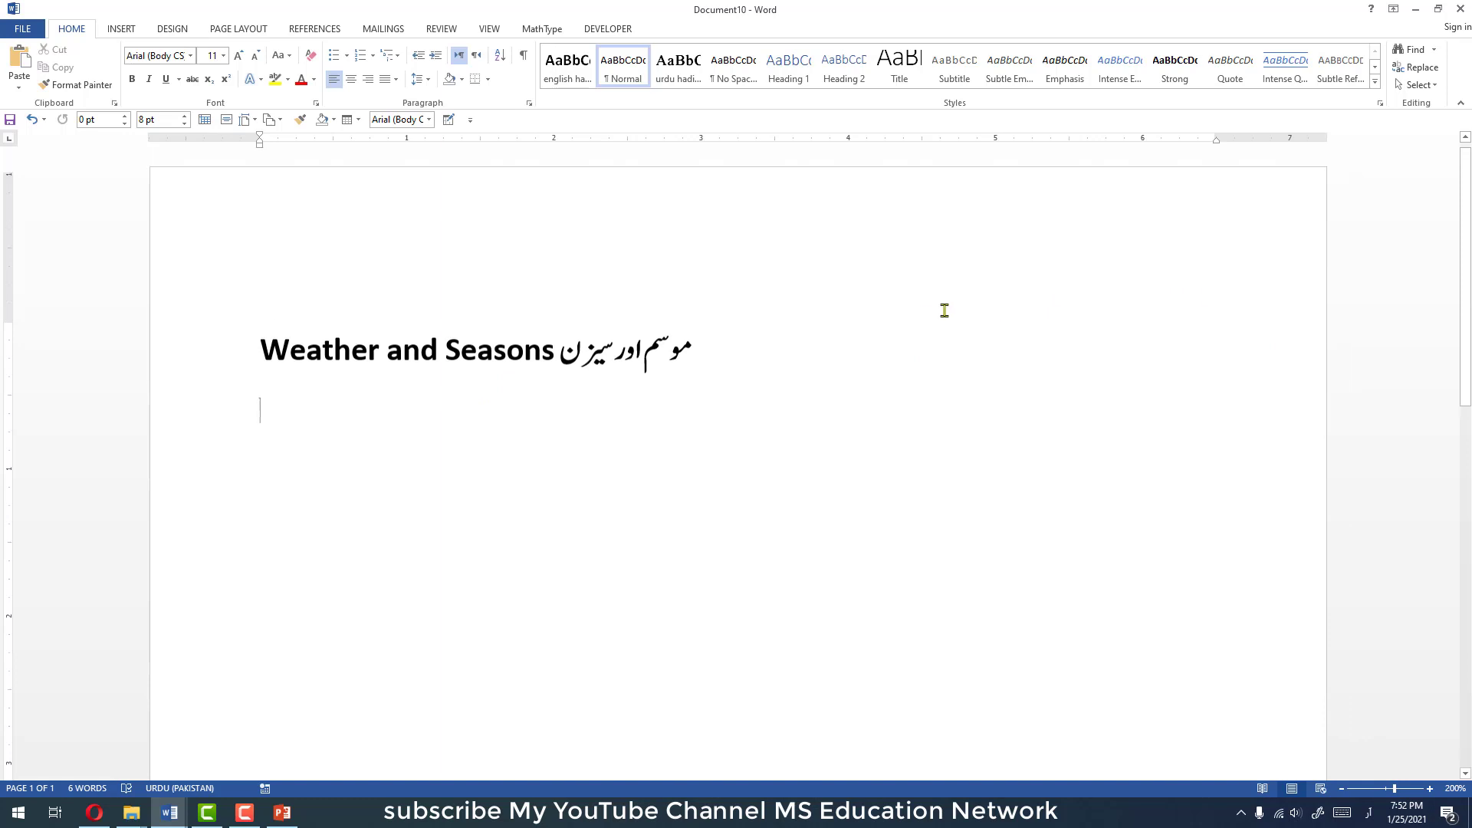
{"action": "left_click", "coordinate": [544, 360]}
{"action": "key", "text": "alt+shift"}
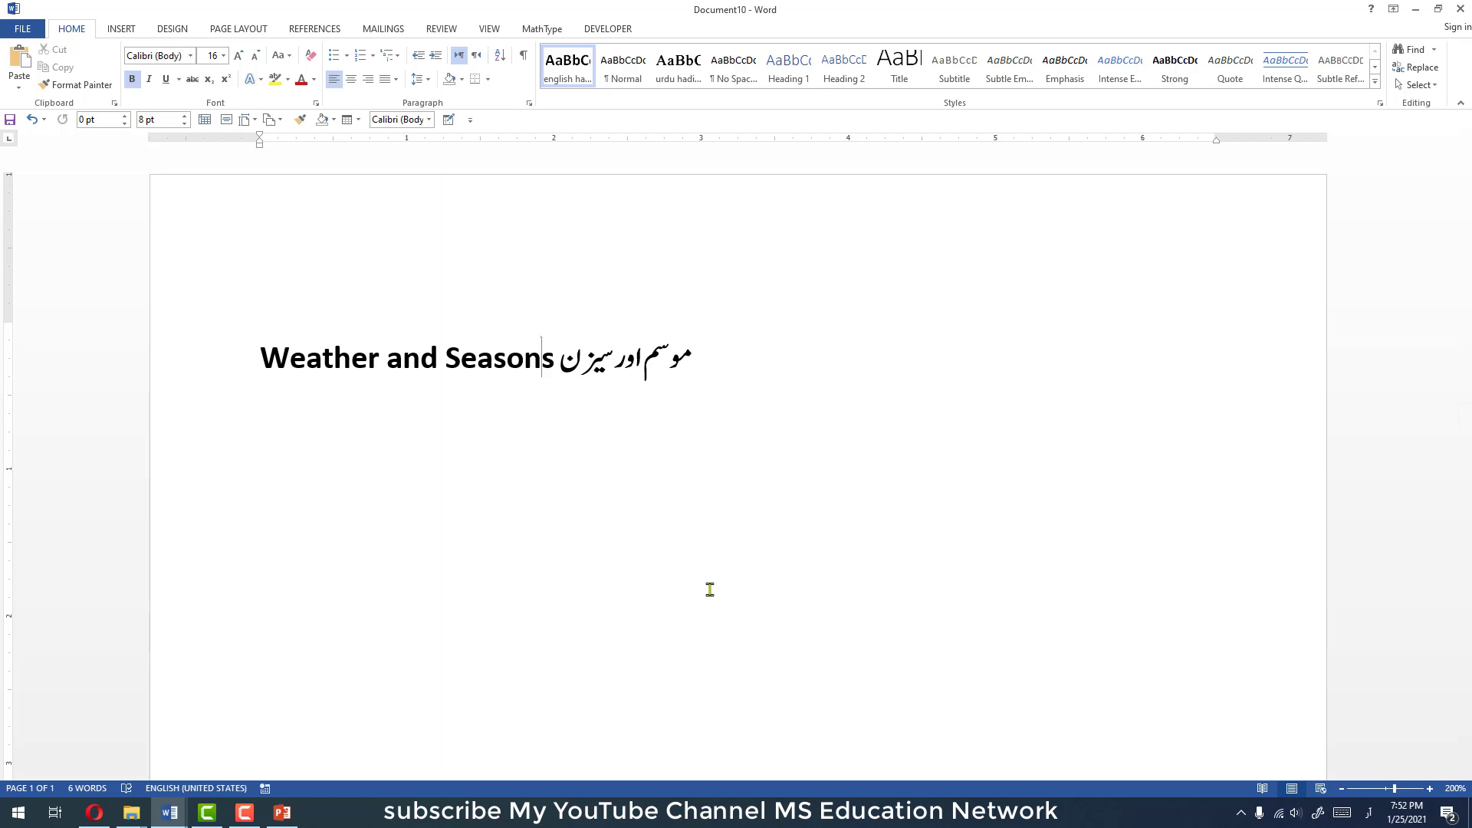
{"action": "key", "text": "Tab"}
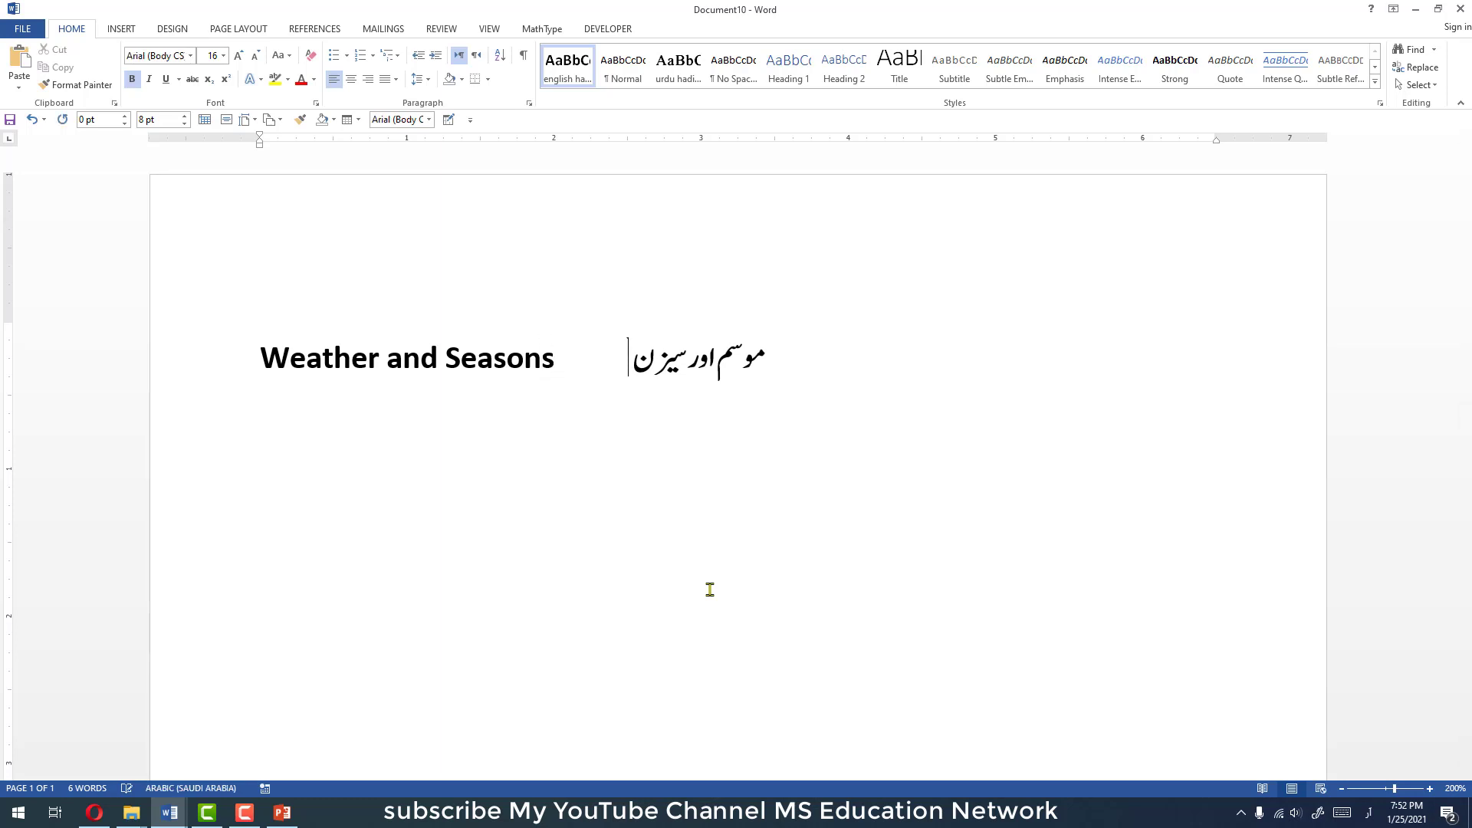
{"action": "key", "text": "Tab"}
{"action": "key", "text": "Tab"}
{"action": "key", "text": "Tab"}
{"action": "key", "text": "Tab"}
{"action": "key", "text": "Tab"}
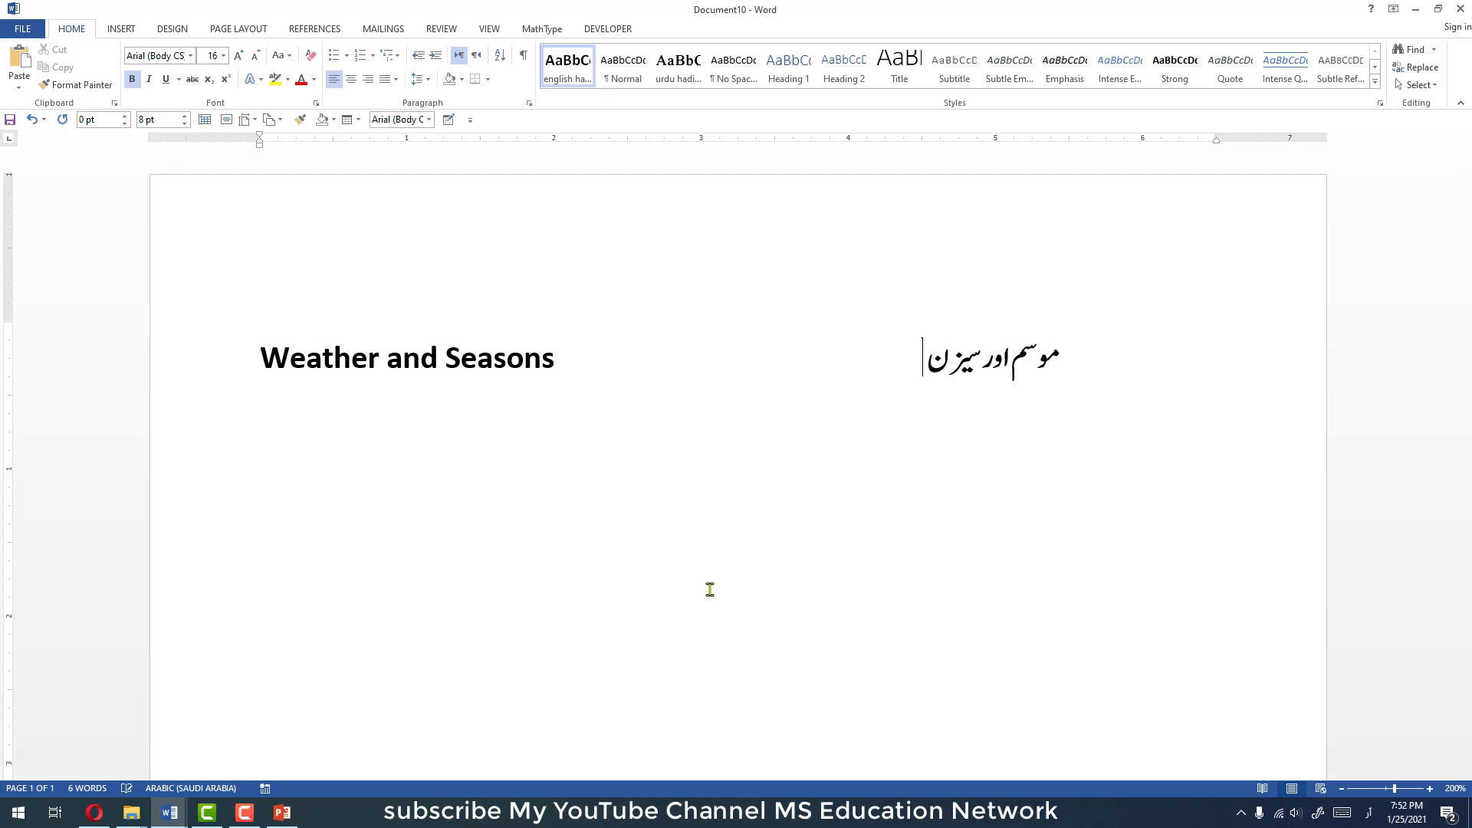
{"action": "key", "text": "Tab"}
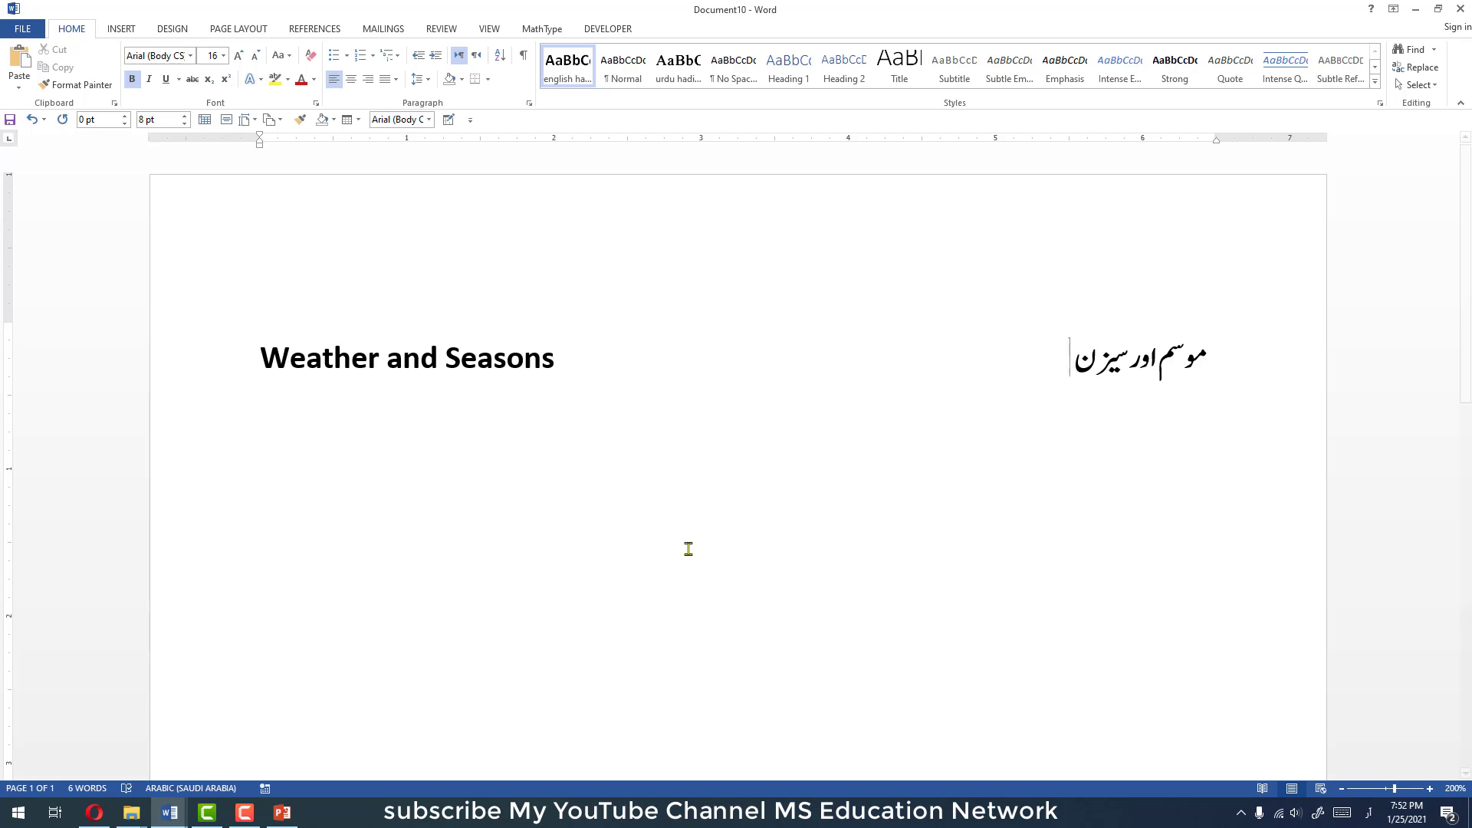
- Place the insertion point below the title and consult the Learning Outcomes block layout in the reference document 01.docx
{"action": "left_click", "coordinate": [268, 392]}
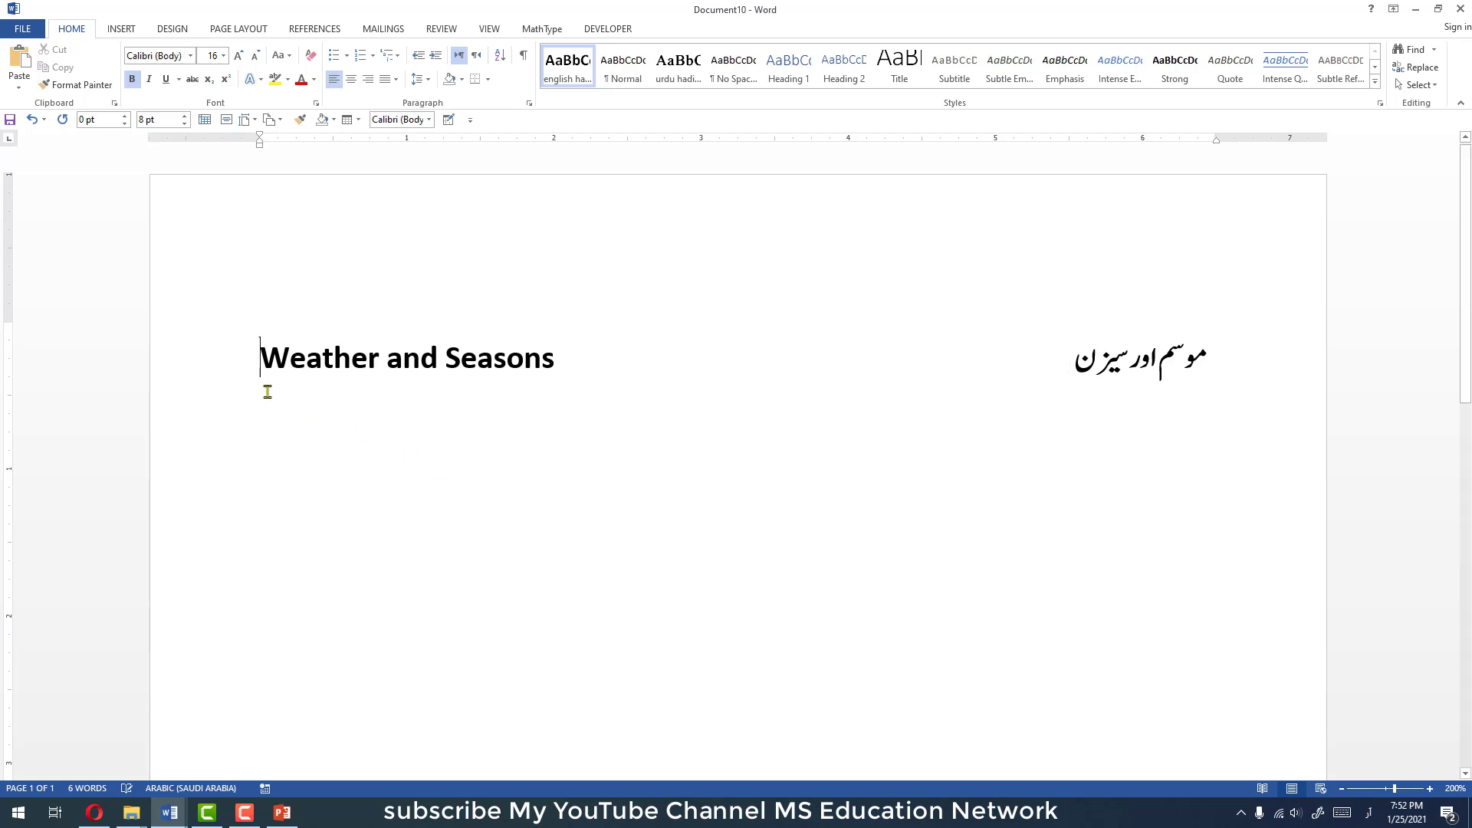
{"action": "double_click", "coordinate": [277, 416]}
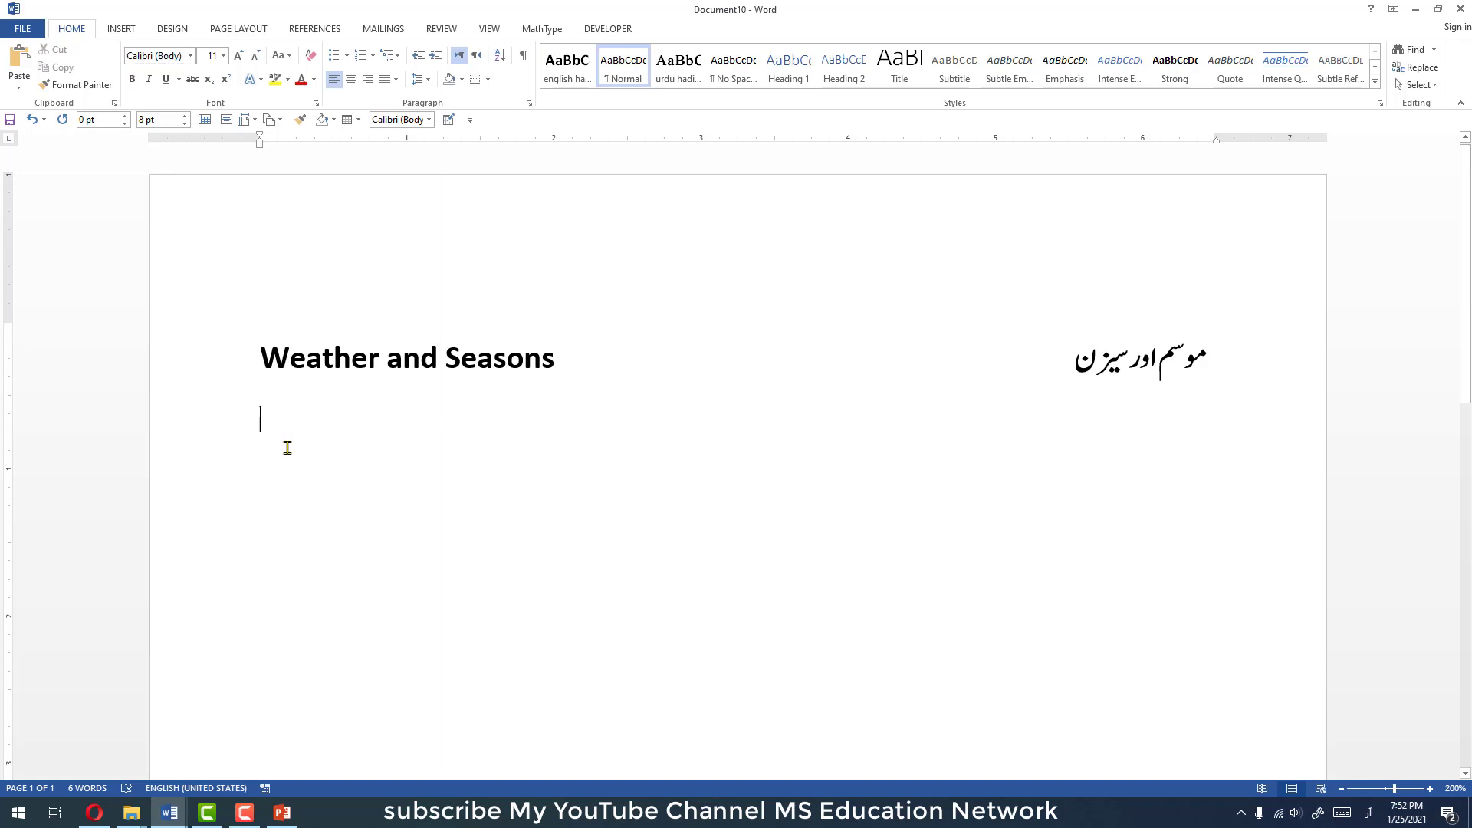
{"action": "left_click", "coordinate": [169, 812]}
{"action": "left_click", "coordinate": [247, 737]}
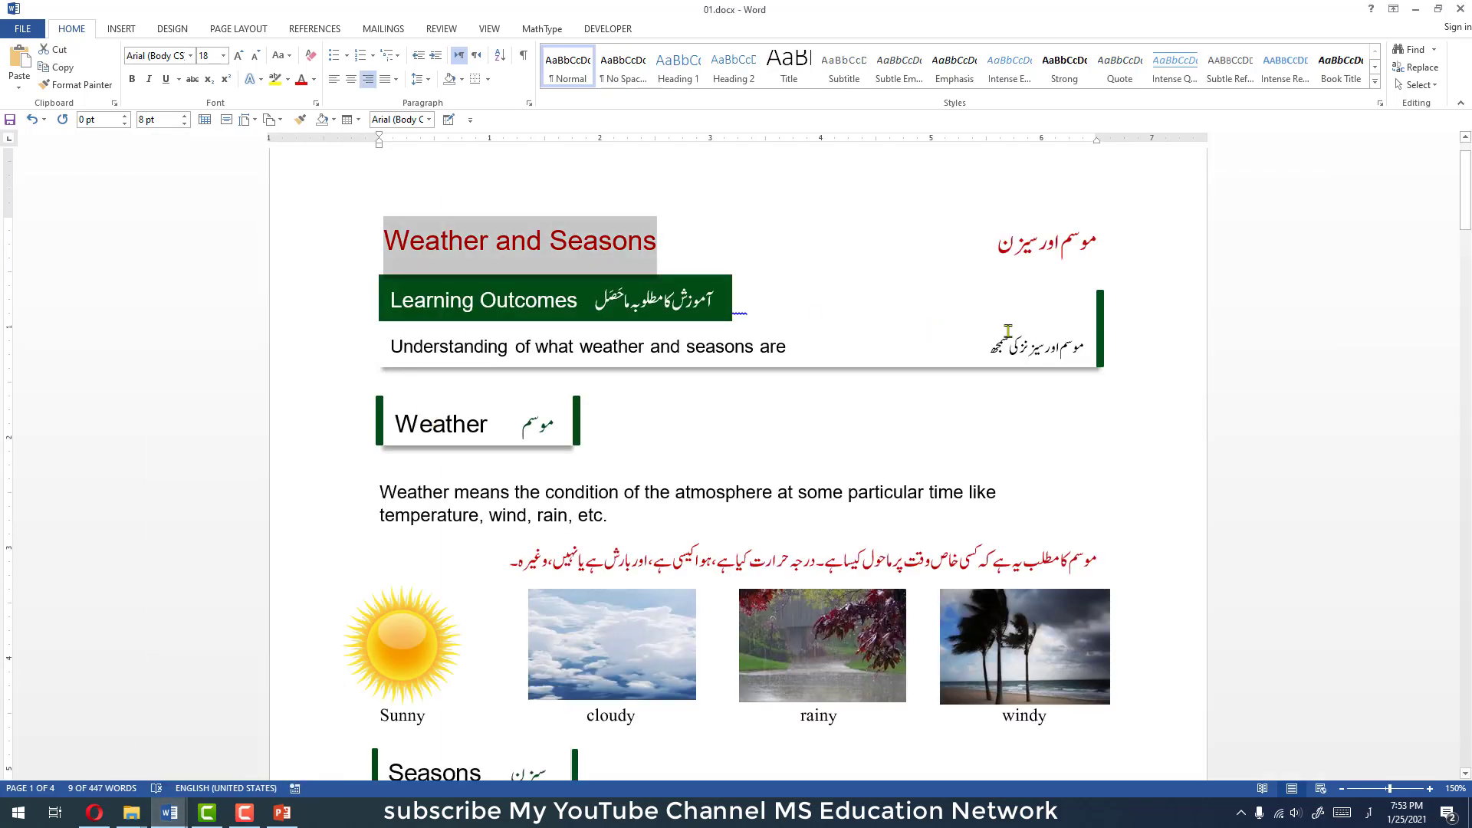
{"action": "key", "text": "alt+Tab"}
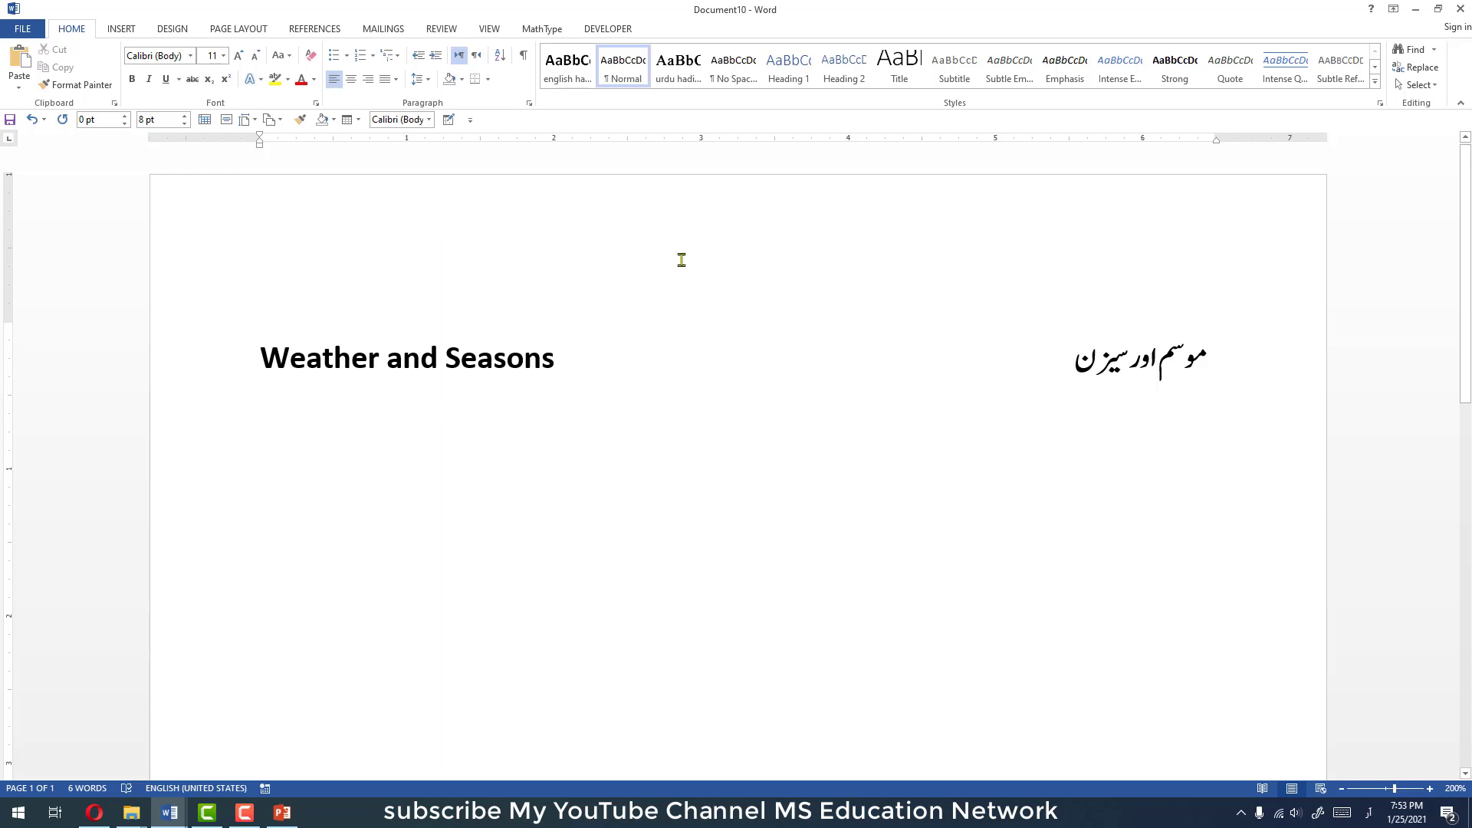
- Draw a rectangle about 6.45" wide and 0.34" high below the title line and line it up with the title's left edge
{"action": "left_click", "coordinate": [133, 30]}
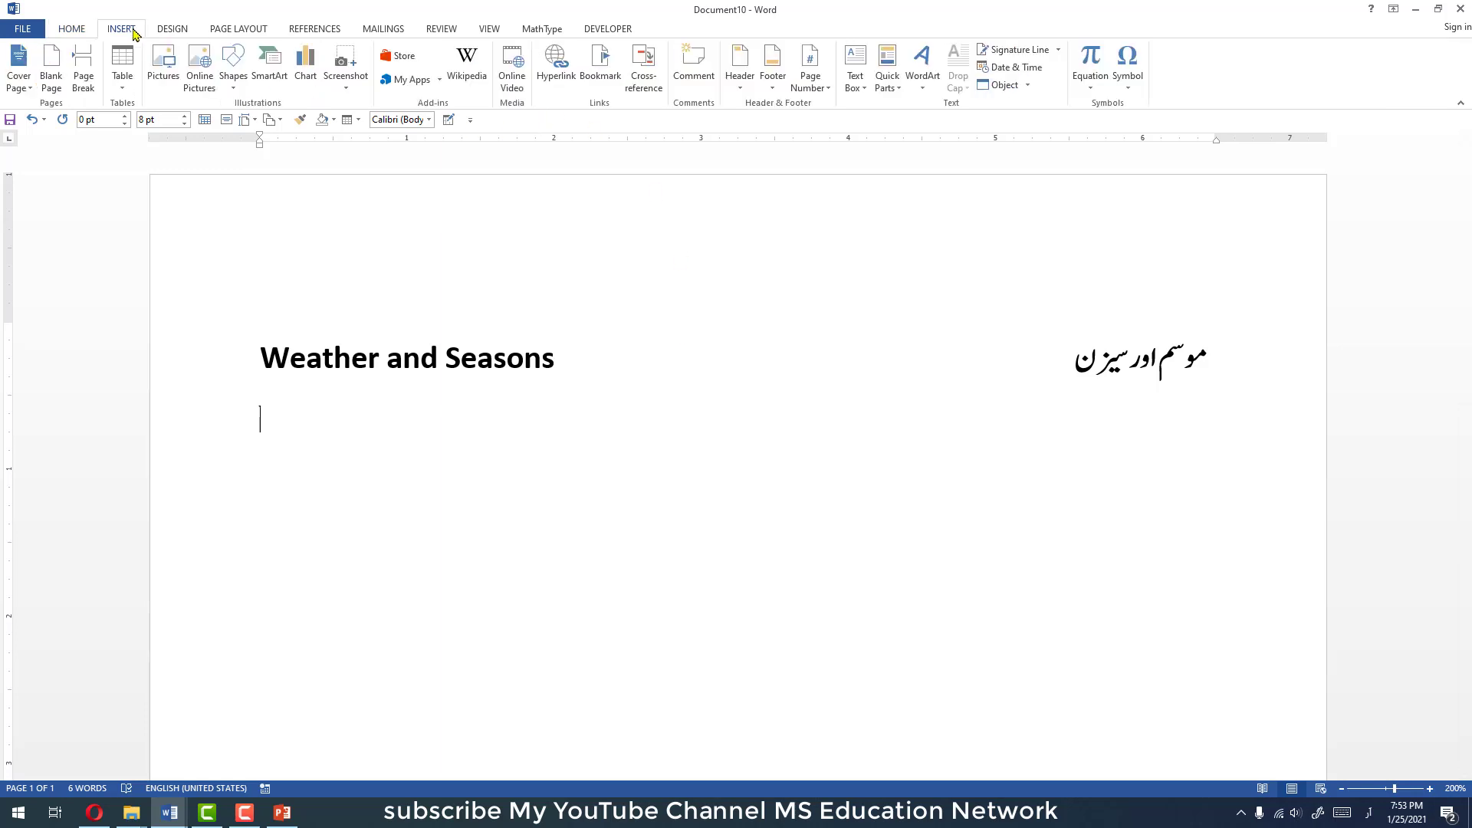
{"action": "left_click", "coordinate": [233, 73]}
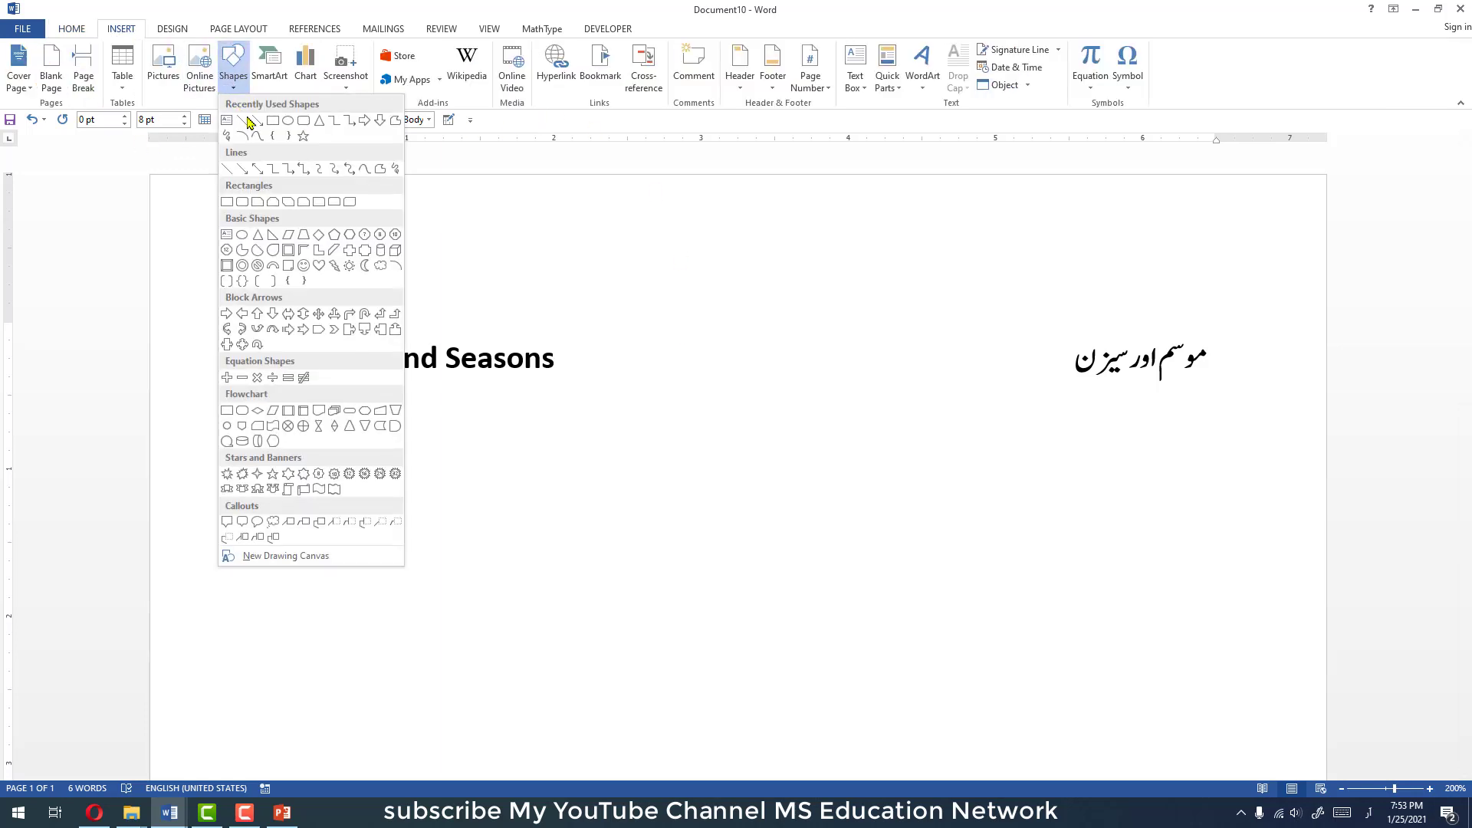
{"action": "left_click", "coordinate": [258, 120]}
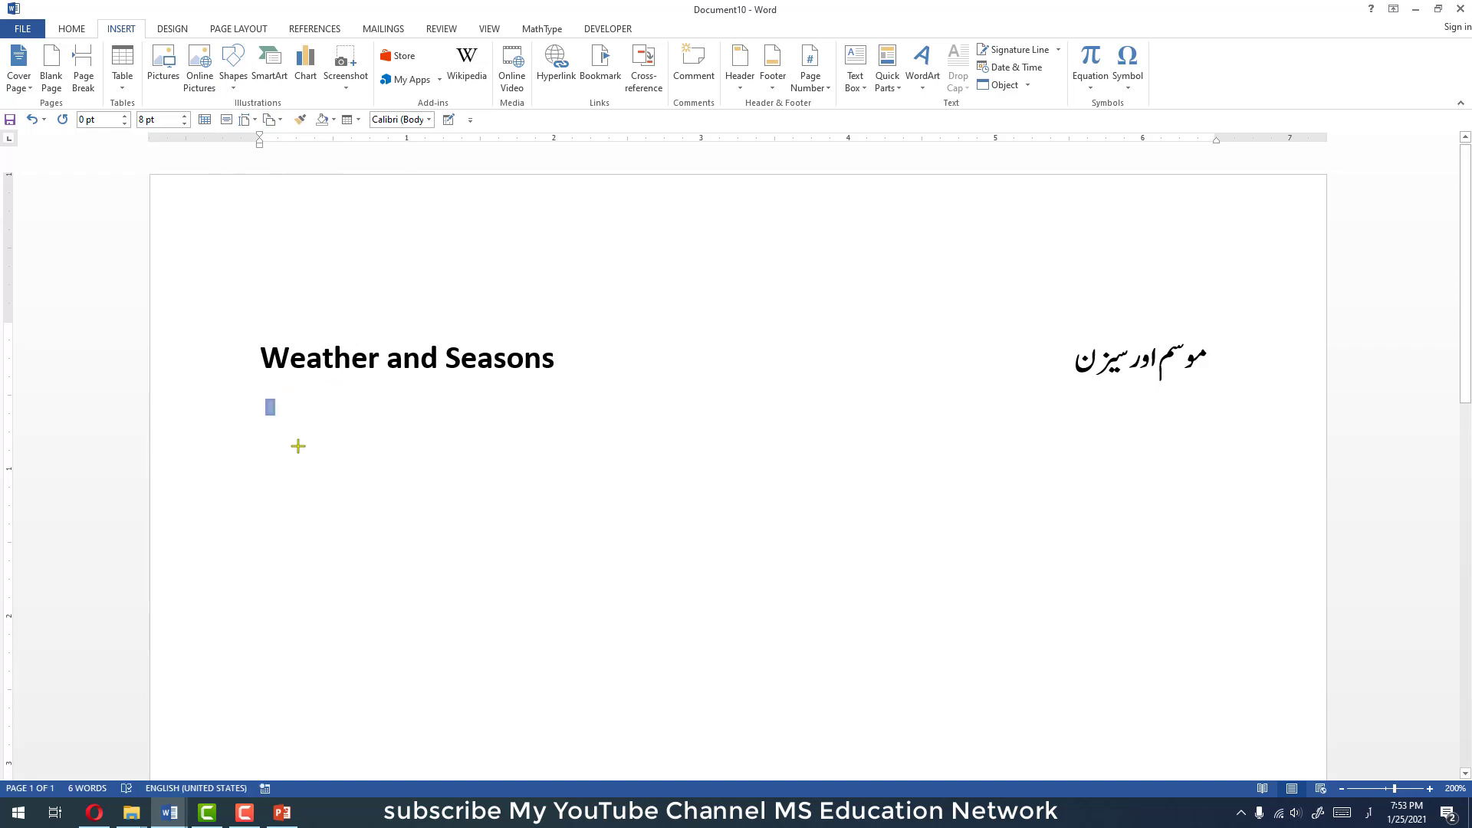
{"action": "mouse_move", "coordinate": [298, 446]}
{"action": "left_mouse_down"}
{"action": "mouse_move", "coordinate": [779, 483]}
{"action": "mouse_move", "coordinate": [1217, 450]}
{"action": "left_mouse_up"}
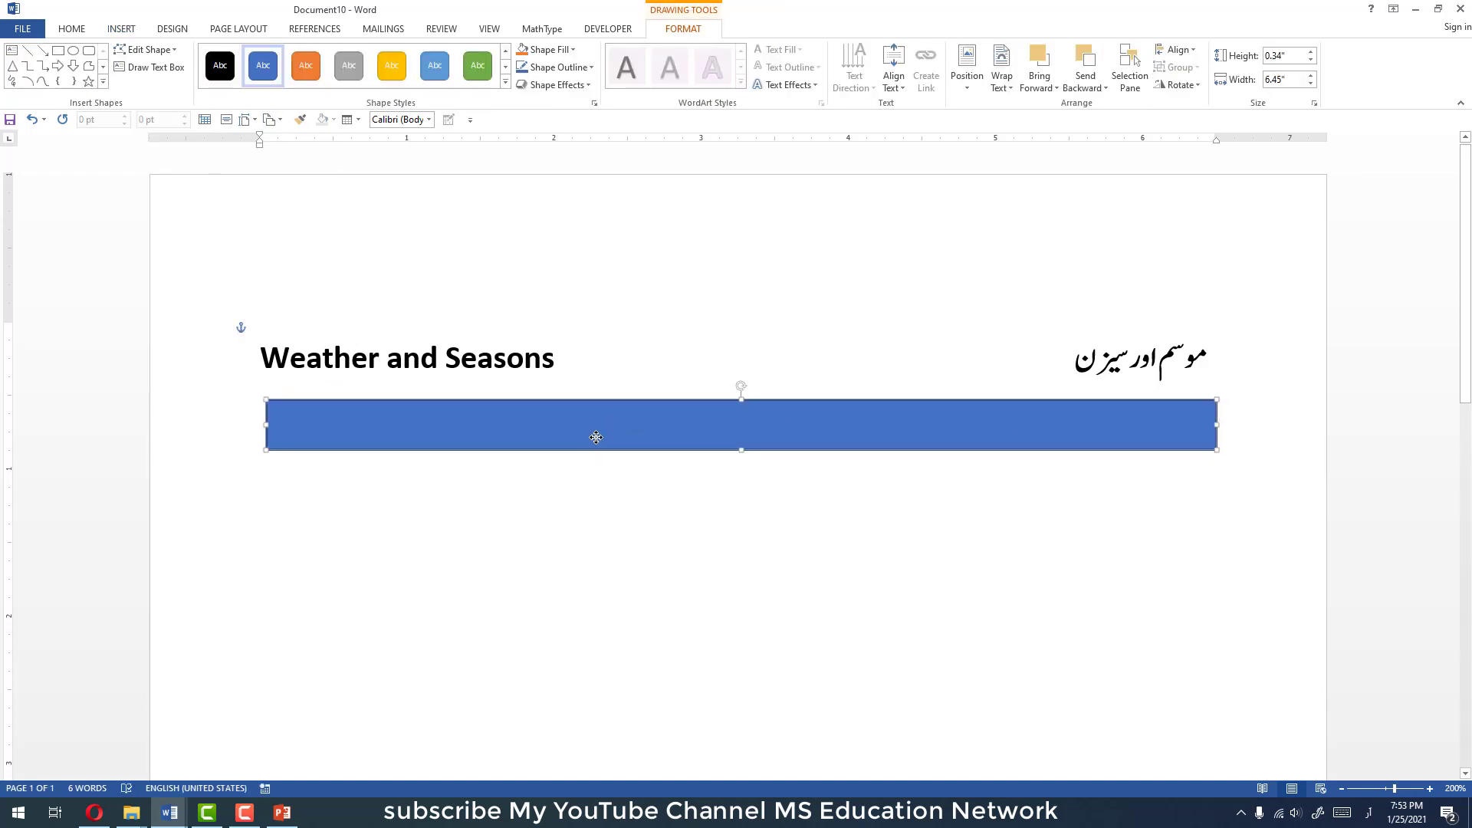
{"action": "left_click_drag", "start_coordinate": [594, 434], "coordinate": [588, 432]}
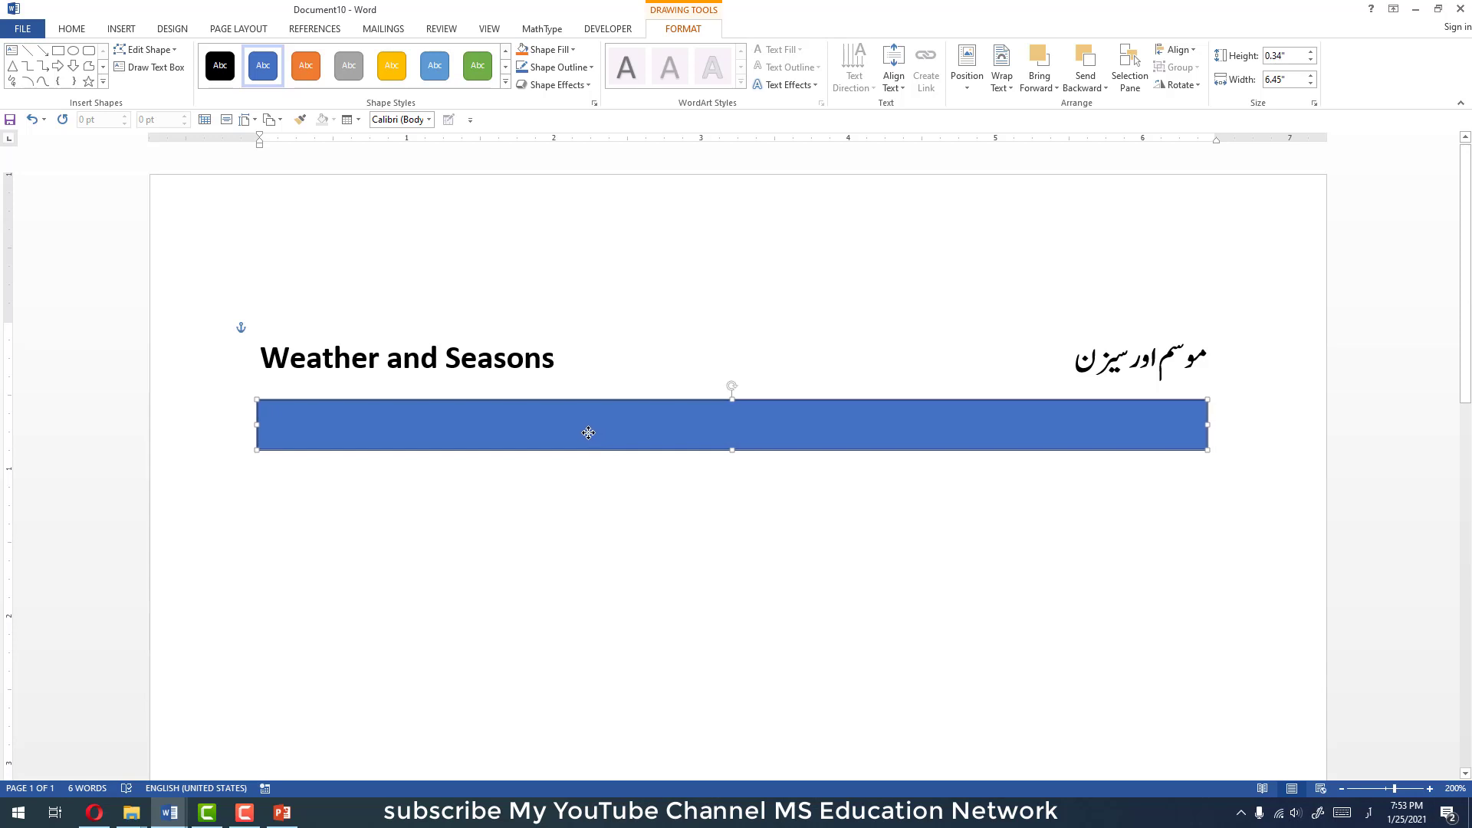
- Set the rectangle's text wrapping to Square and move it up closer to the title line
{"action": "left_click", "coordinate": [1226, 410]}
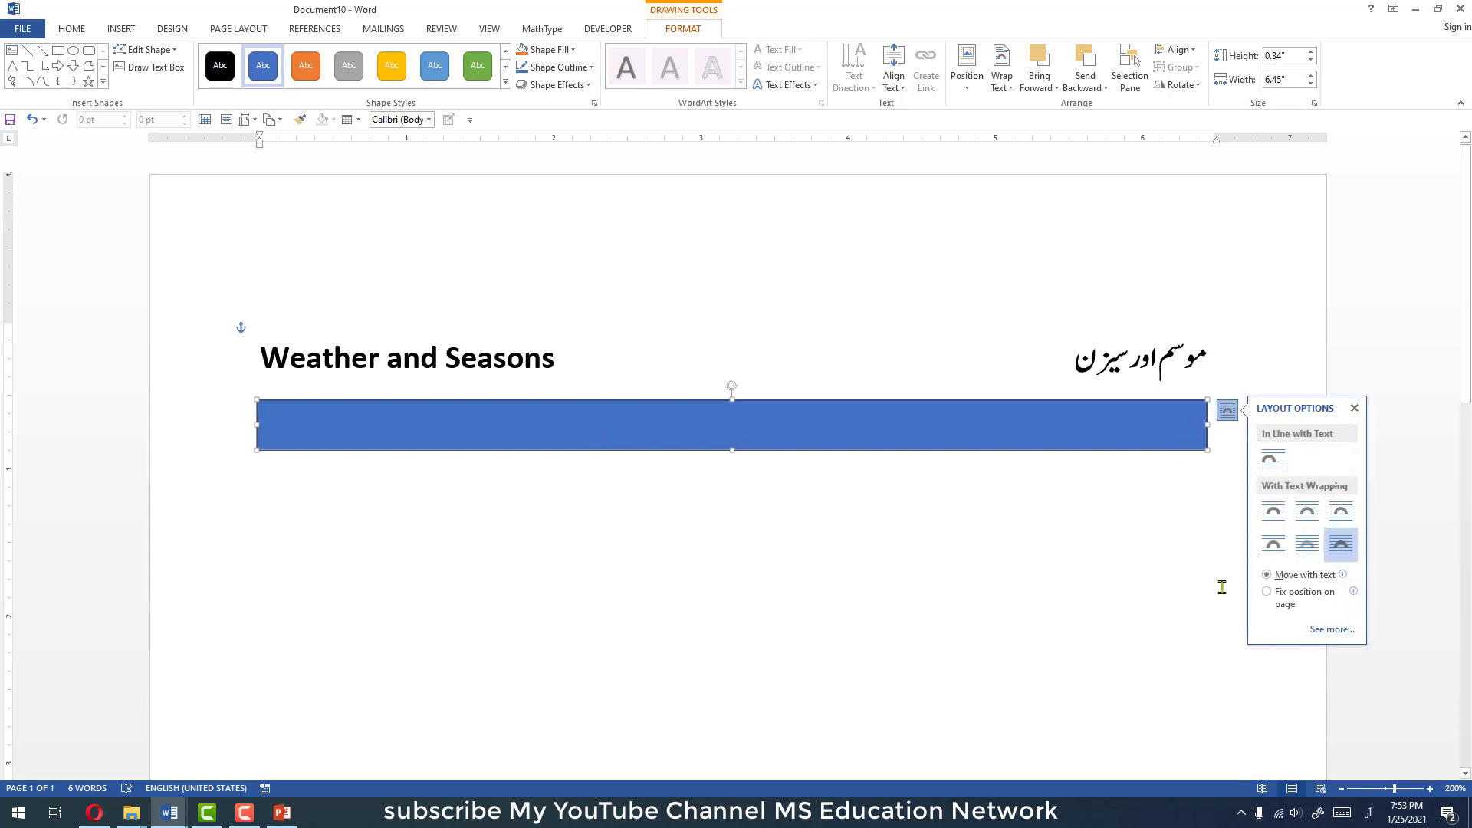
{"action": "left_click", "coordinate": [1268, 520]}
{"action": "left_click_drag", "start_coordinate": [907, 427], "coordinate": [904, 416]}
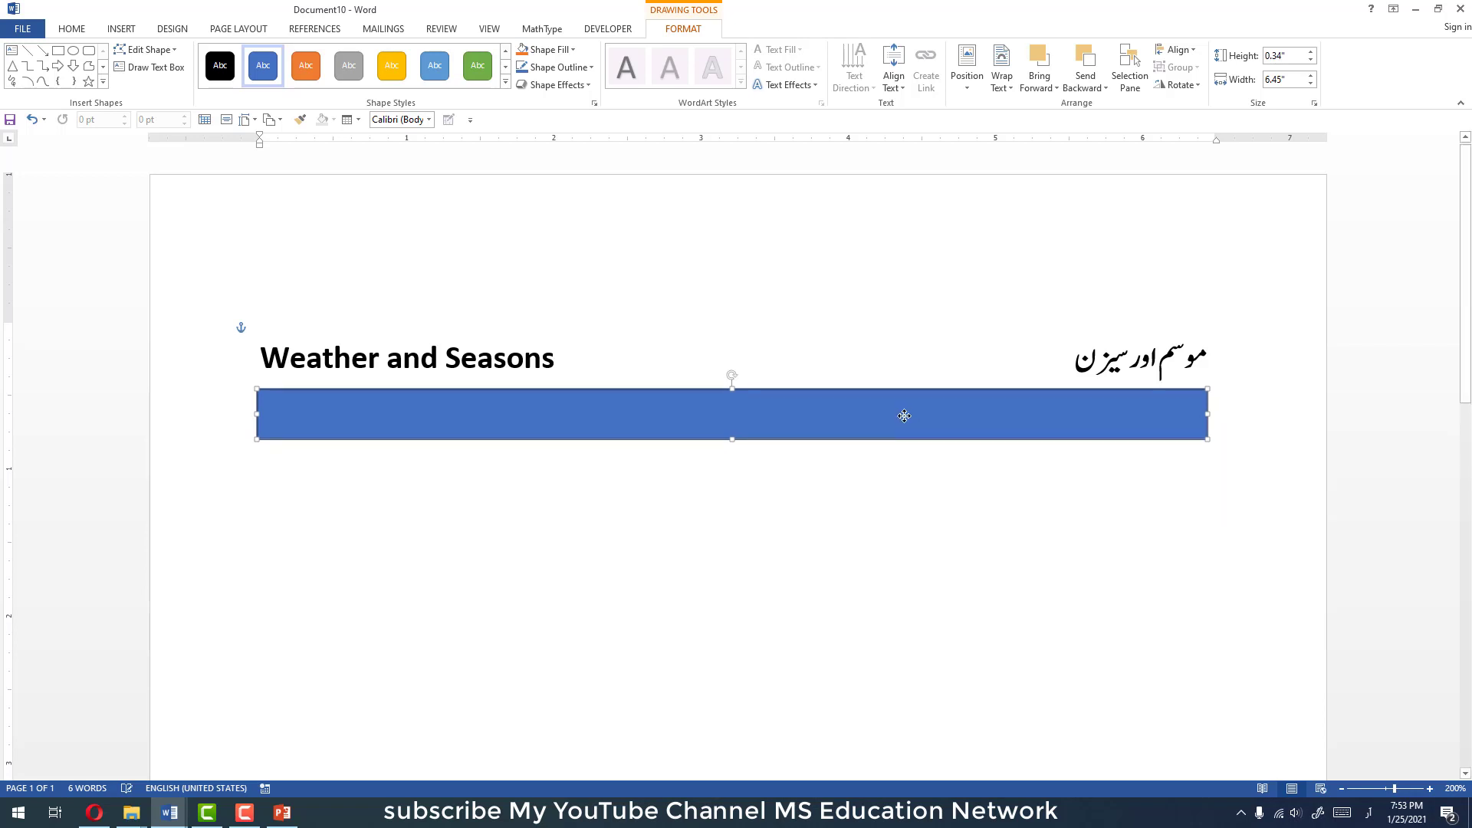
{"action": "key", "text": "Up"}
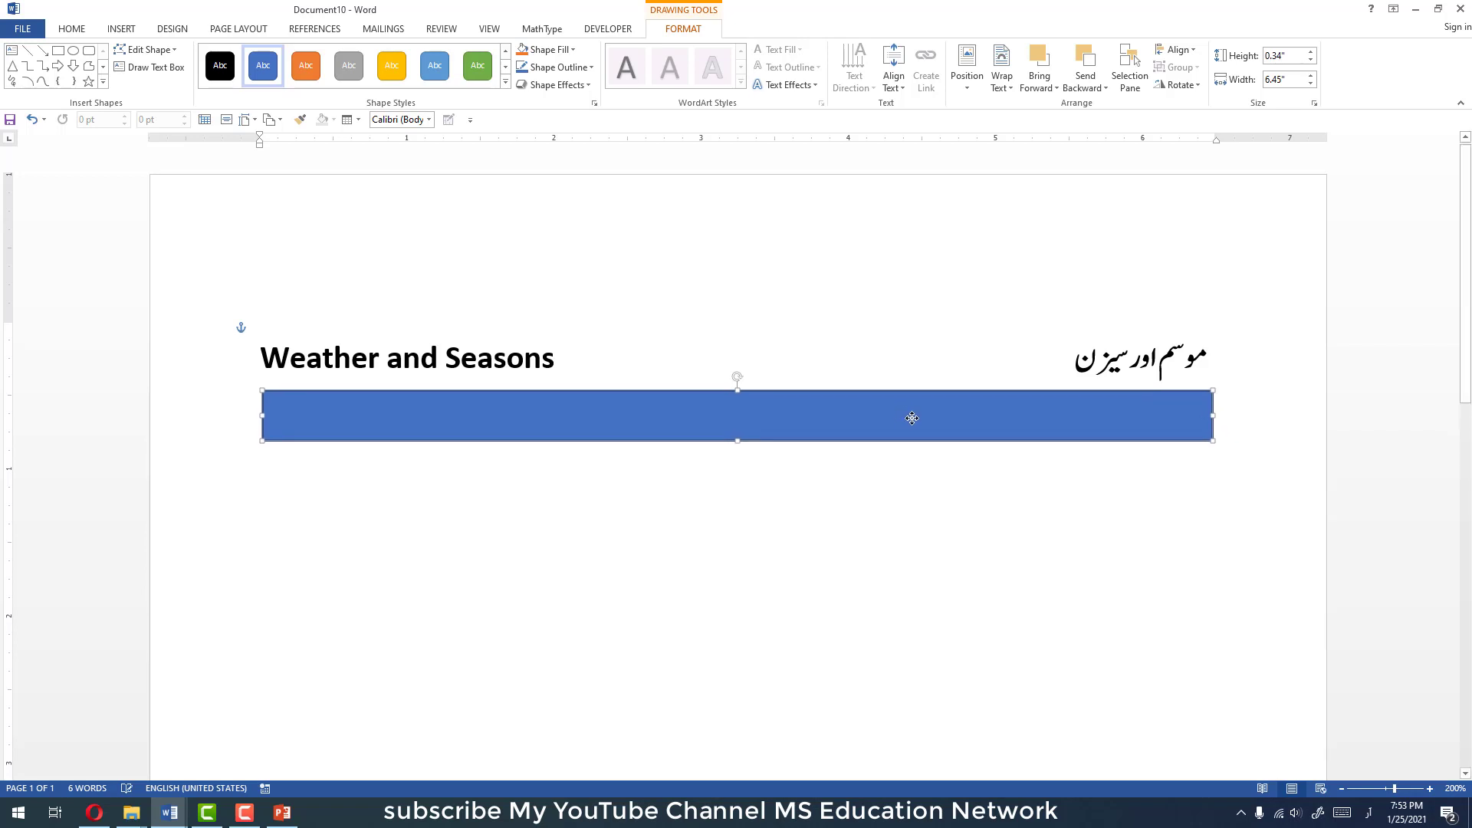
- Remove both the fill and the outline of the rectangle below the title
{"action": "scroll", "coordinate": [532, 420], "scroll_direction": "up", "scroll_amount": 3}
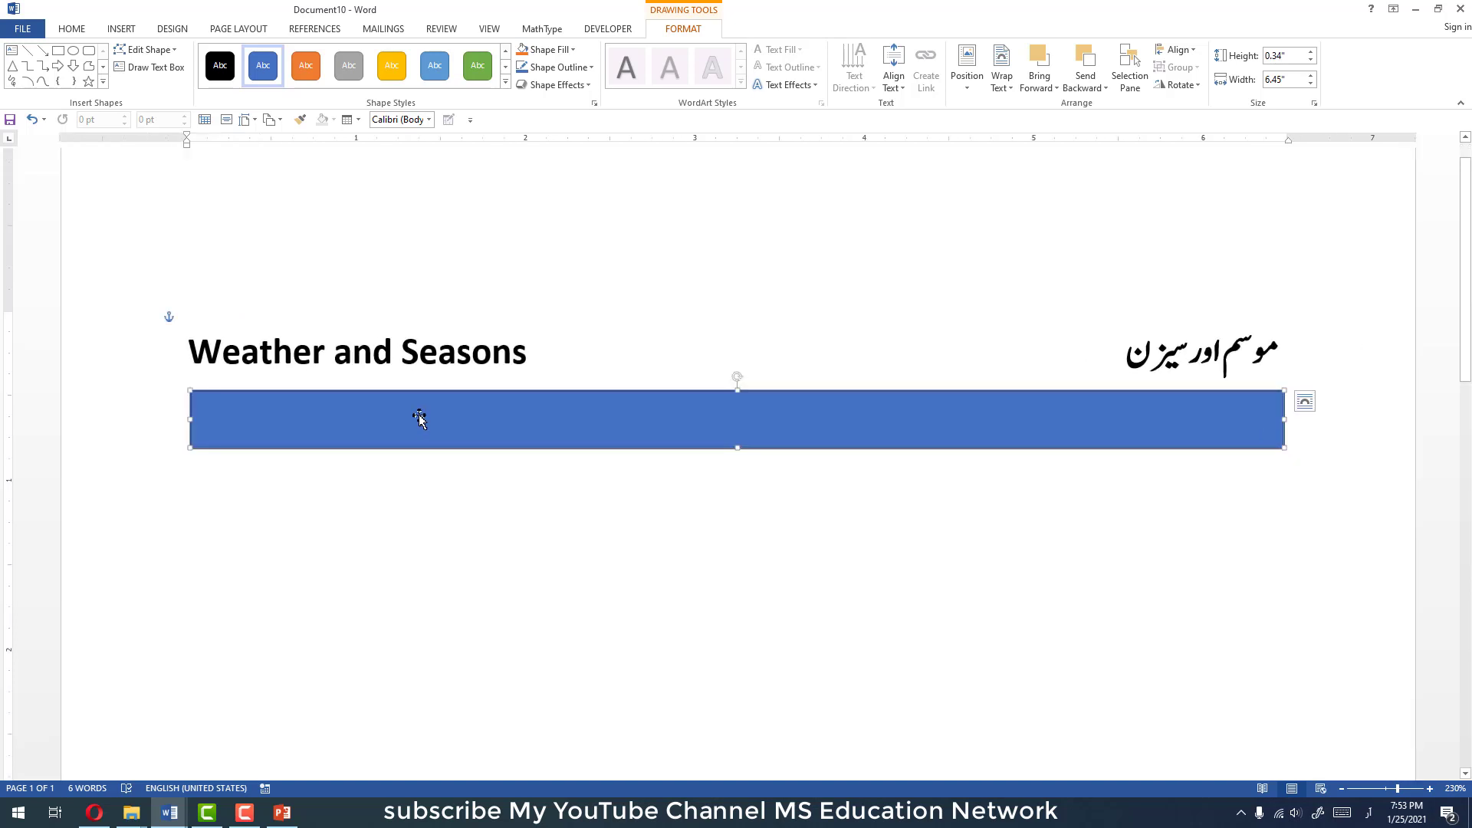
{"action": "left_click", "coordinate": [546, 49]}
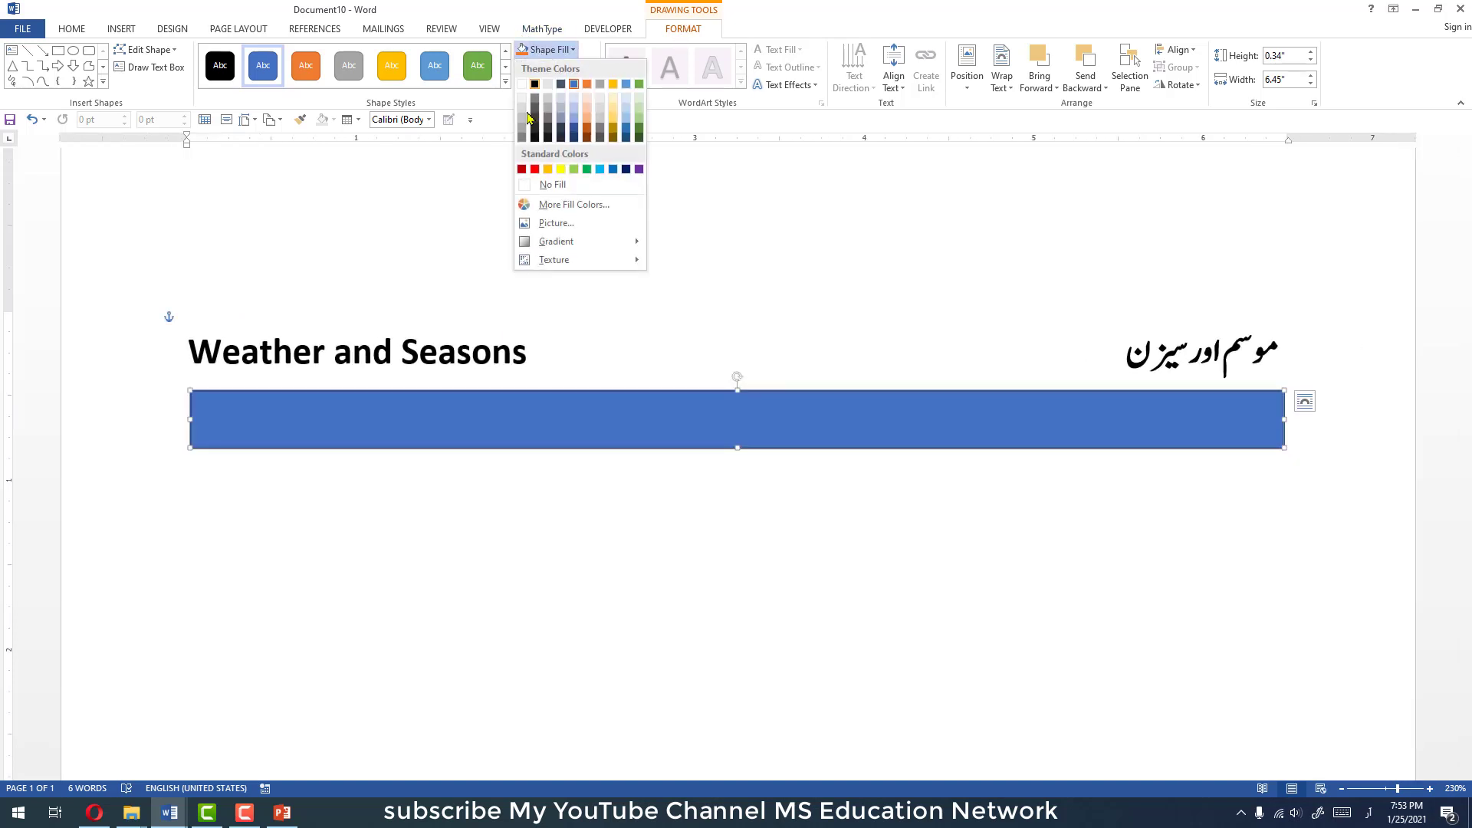
{"action": "left_click", "coordinate": [549, 191]}
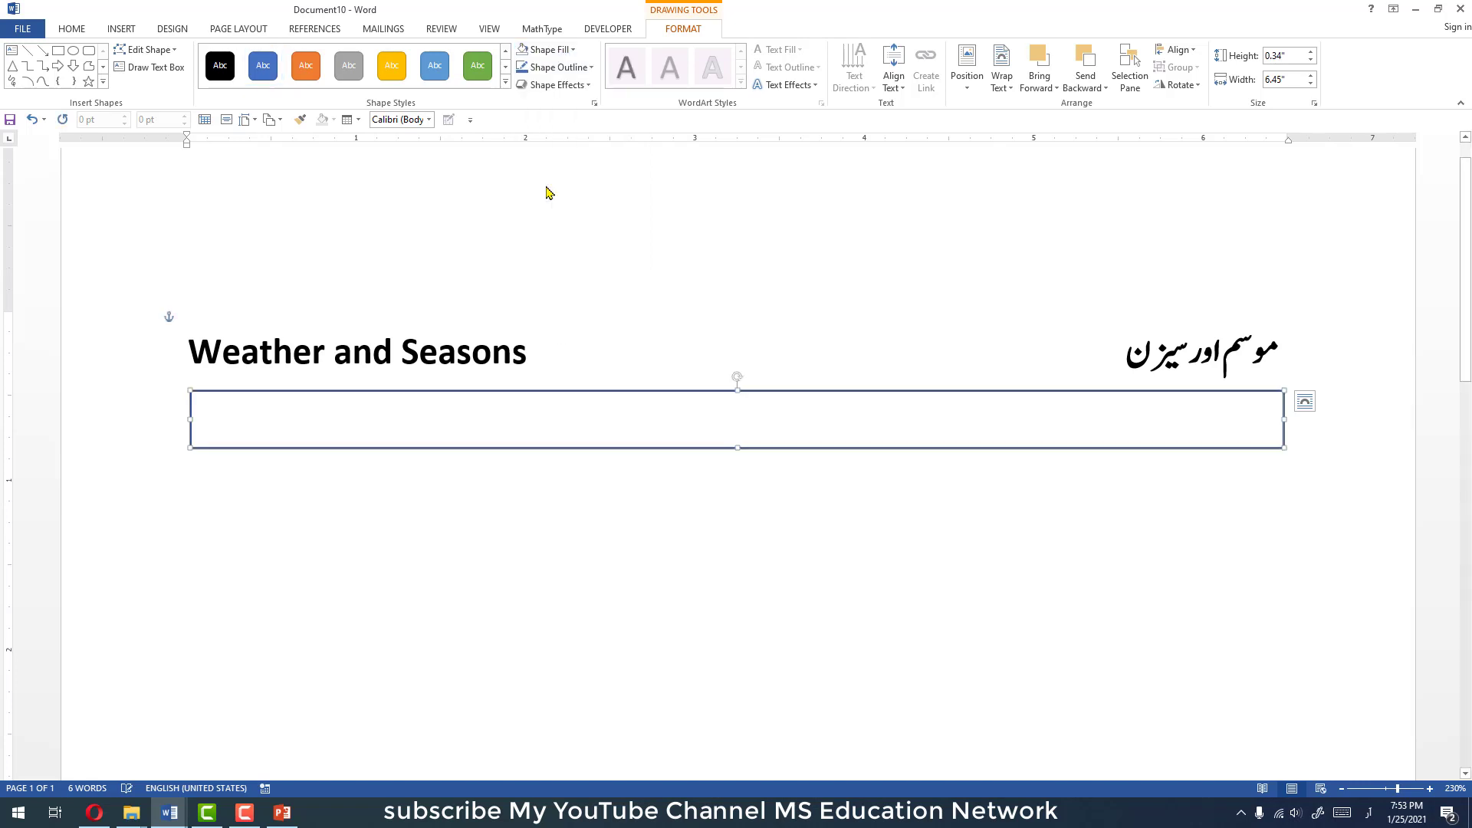
{"action": "left_click", "coordinate": [581, 67]}
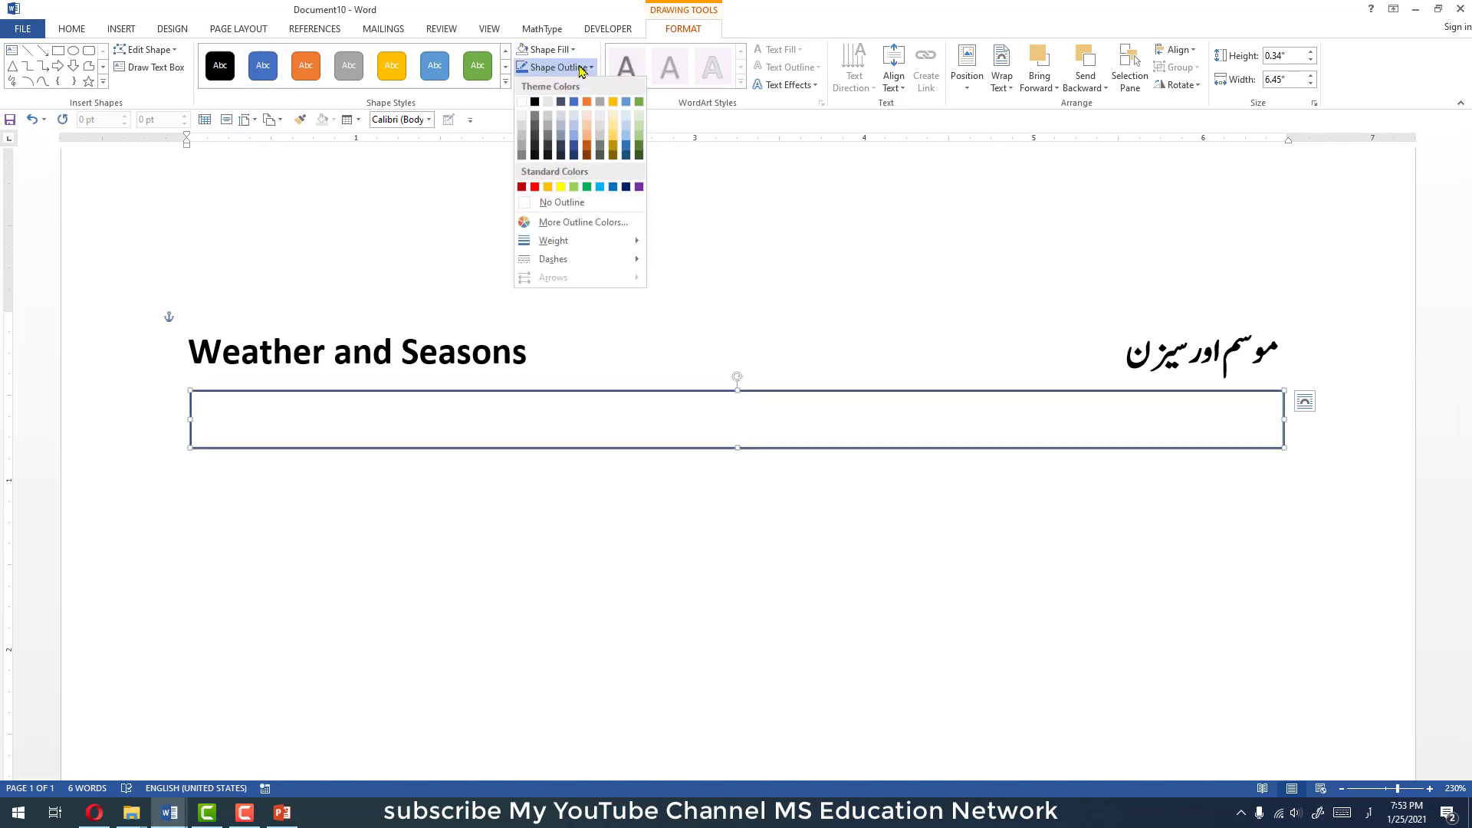
{"action": "left_click", "coordinate": [558, 202]}
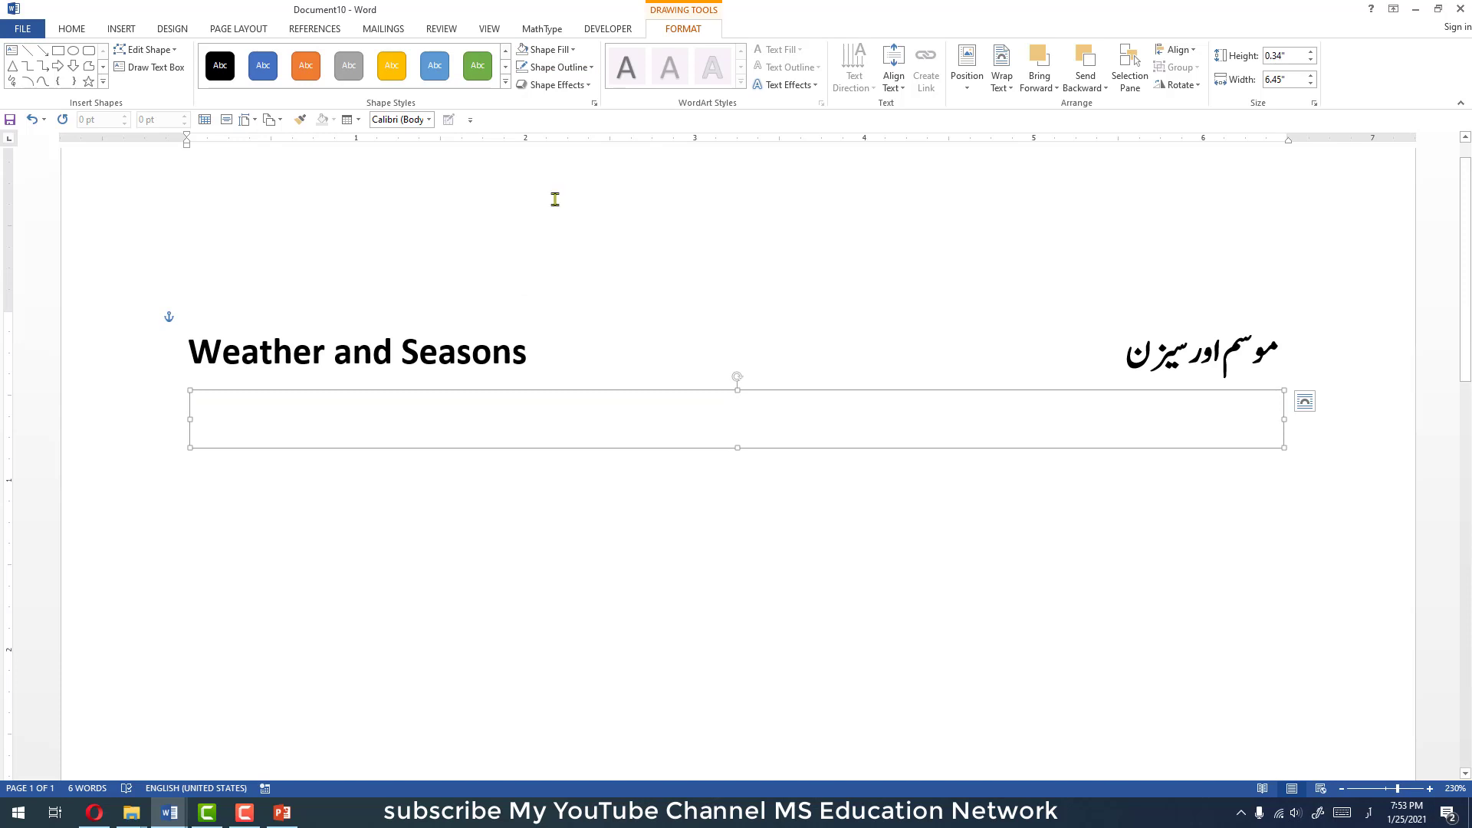
- Apply an outer shadow falling to the lower right to the rectangle below the title
{"action": "left_click", "coordinate": [557, 88]}
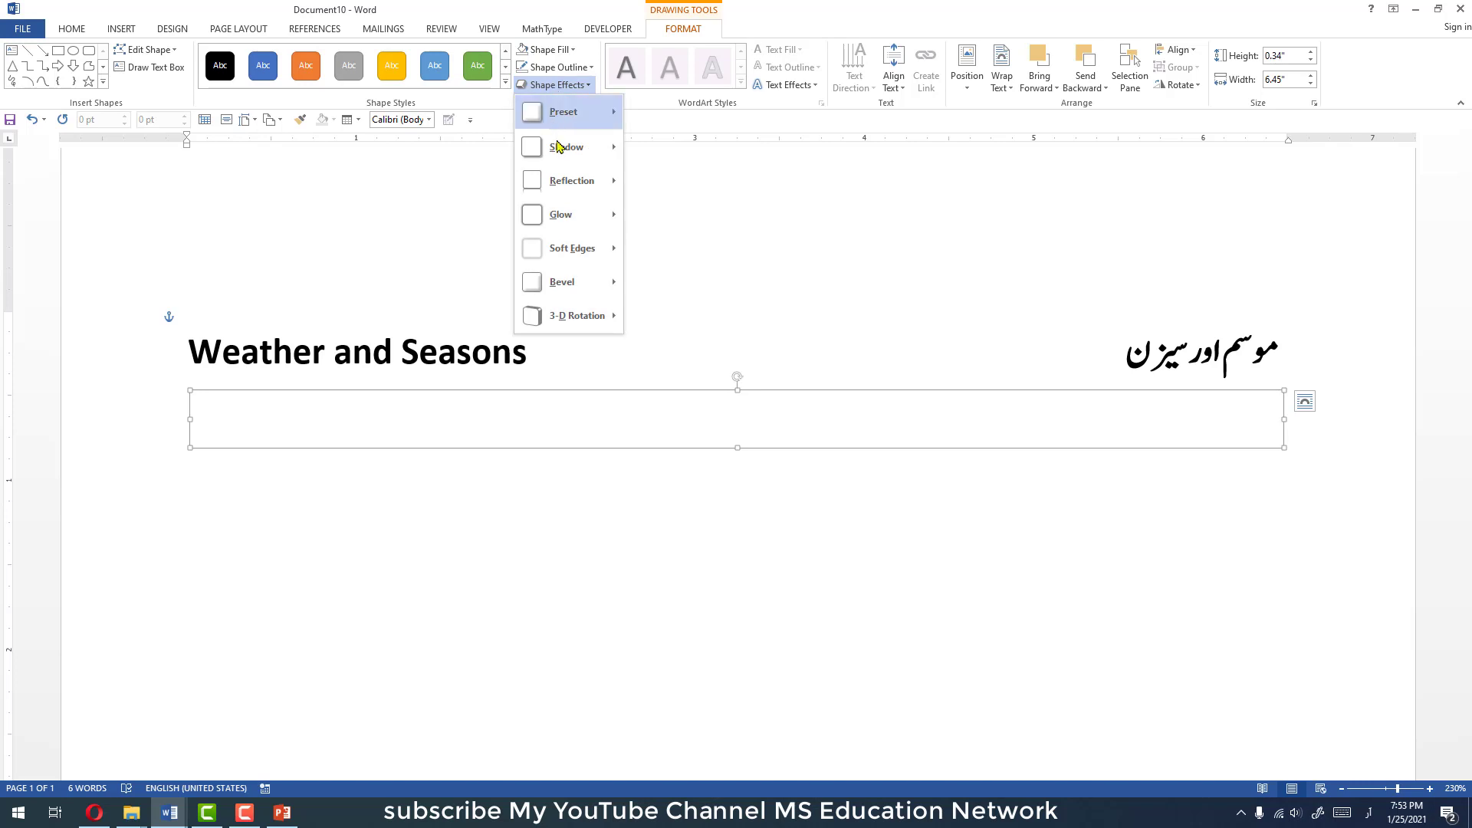
{"action": "mouse_move", "coordinate": [565, 147]}
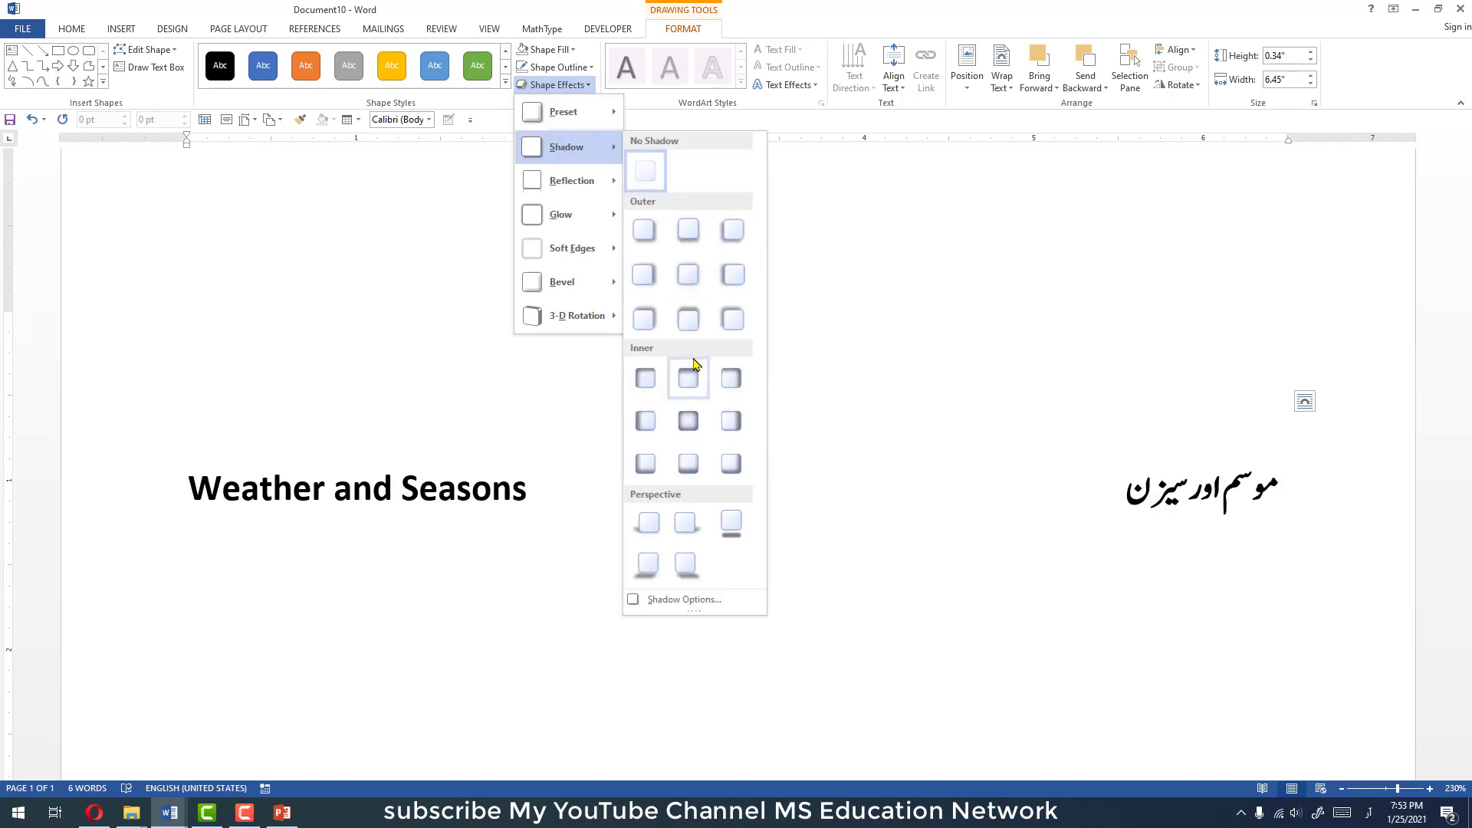
{"action": "left_click", "coordinate": [662, 237]}
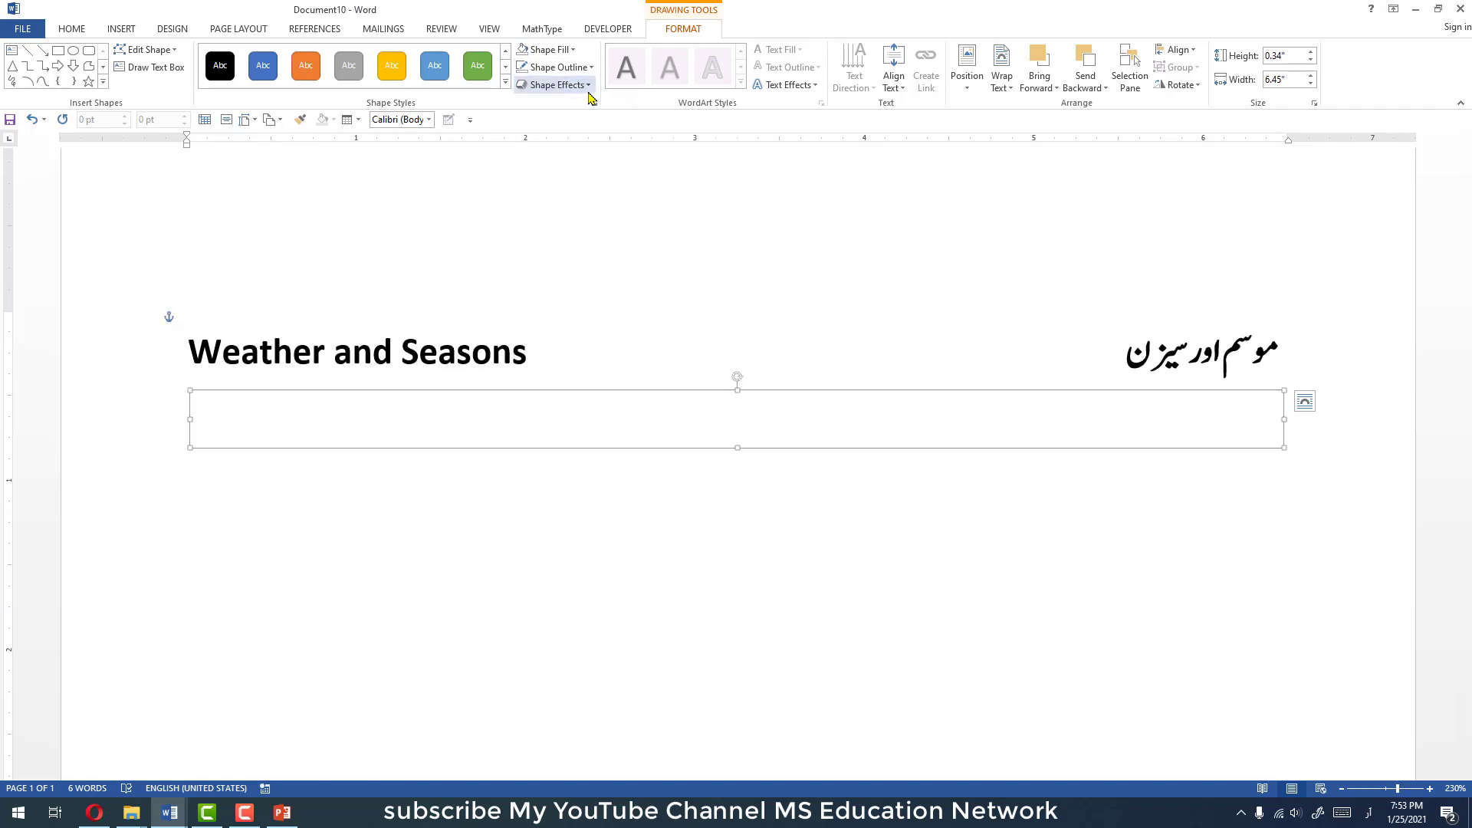
- Set the outline and the fill of the shadowed rectangle to white
{"action": "left_click", "coordinate": [560, 68]}
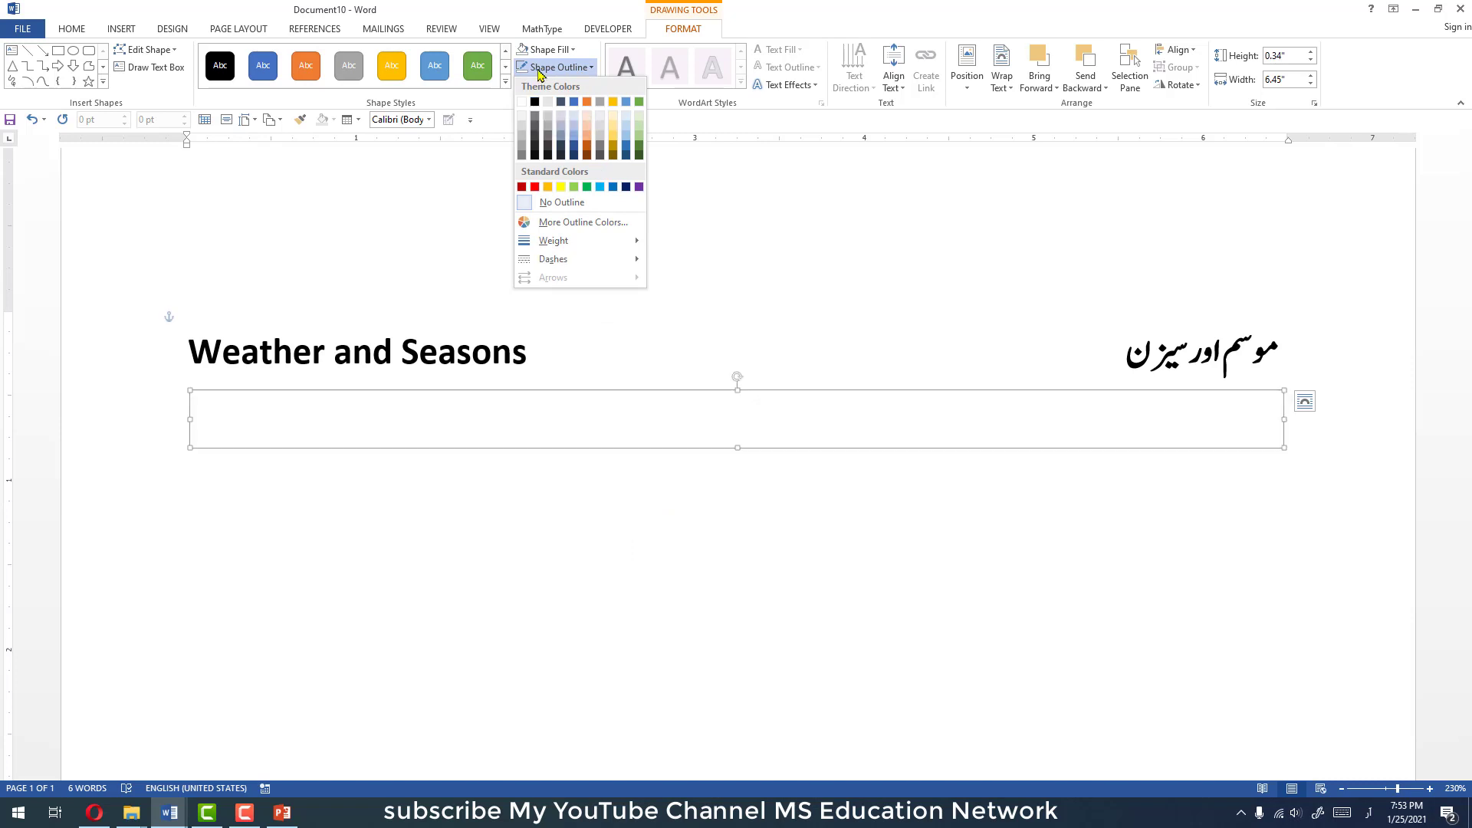
{"action": "left_click", "coordinate": [522, 102]}
{"action": "left_click", "coordinate": [546, 49]}
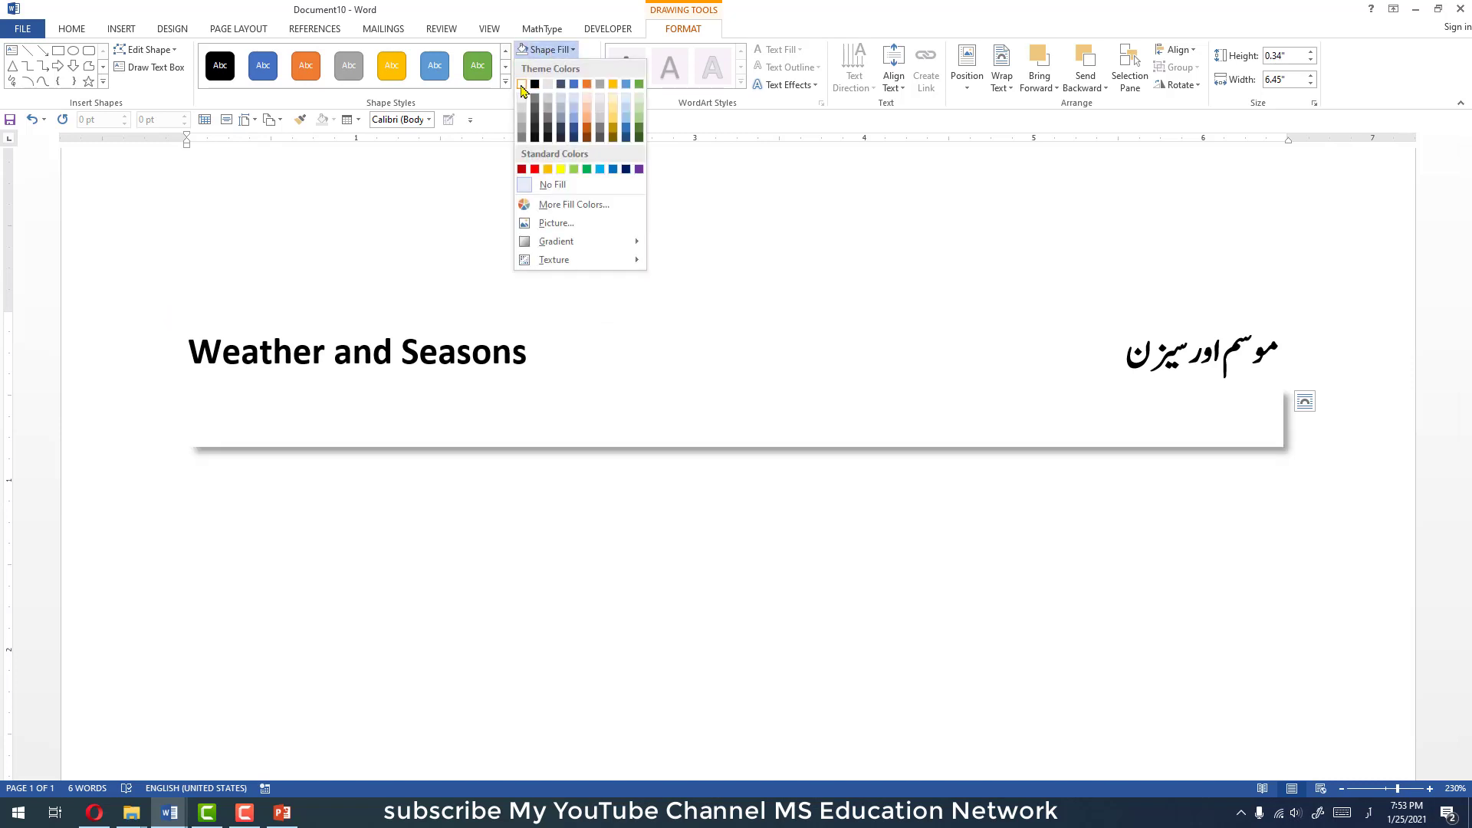
{"action": "left_click", "coordinate": [522, 90]}
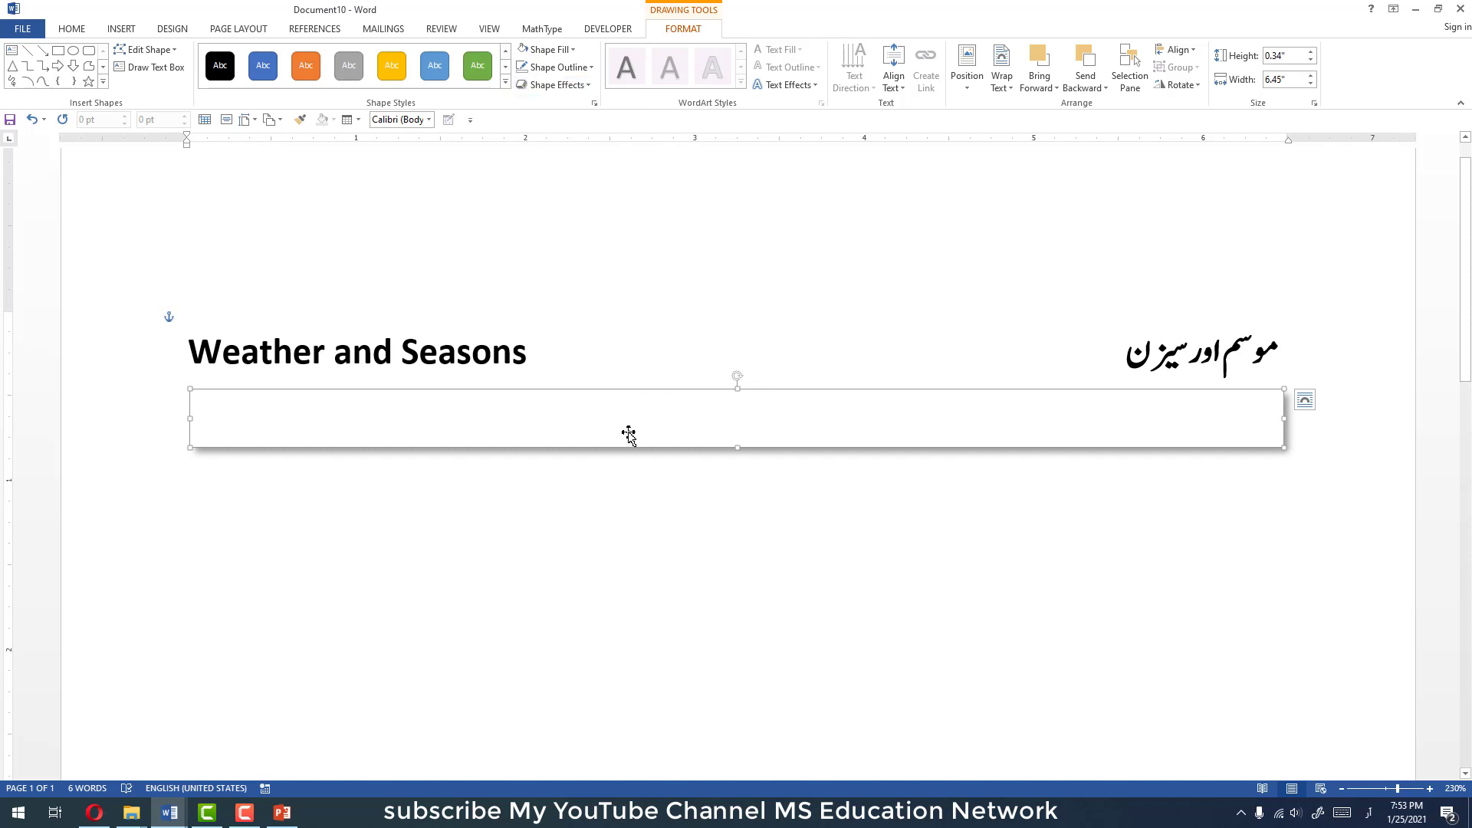
{"action": "left_click", "coordinate": [656, 476]}
{"action": "left_click", "coordinate": [617, 430]}
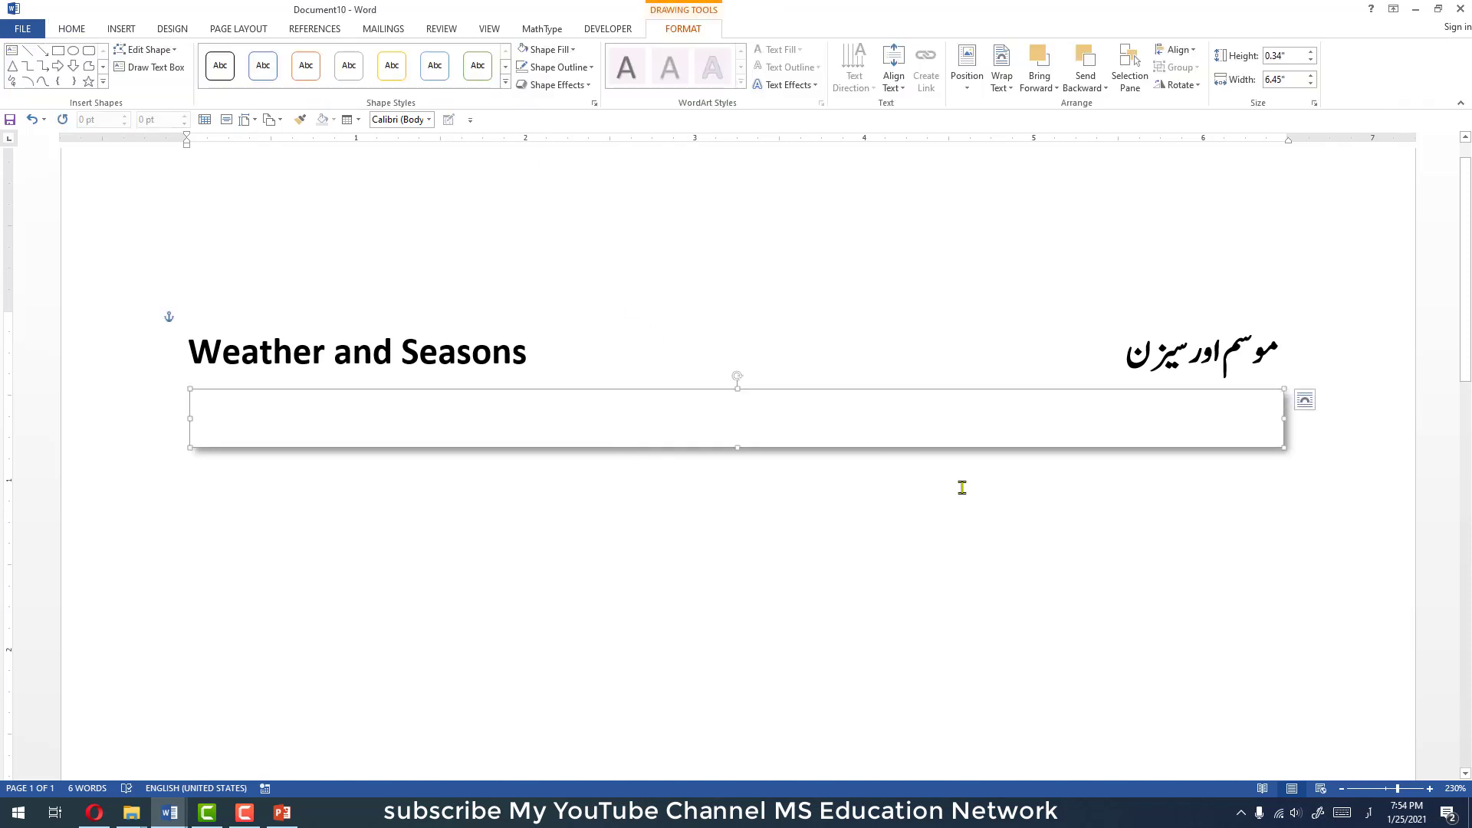
- Move the white shadowed rectangle slightly down, leaving a wider gap below the title line
{"action": "left_click", "coordinate": [961, 487]}
{"action": "left_click", "coordinate": [912, 429]}
{"action": "left_click", "coordinate": [275, 497]}
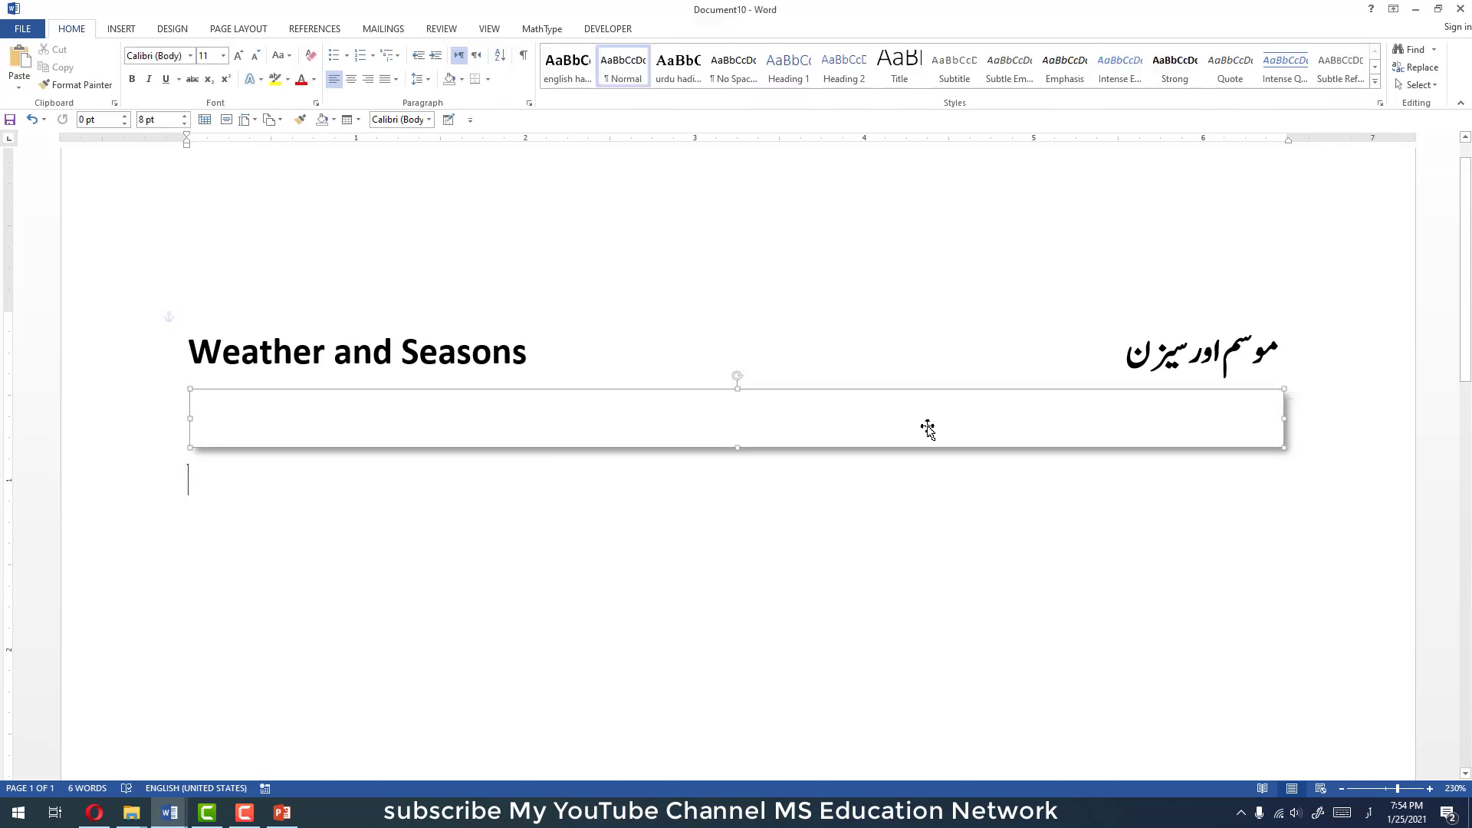
{"action": "left_click", "coordinate": [878, 427]}
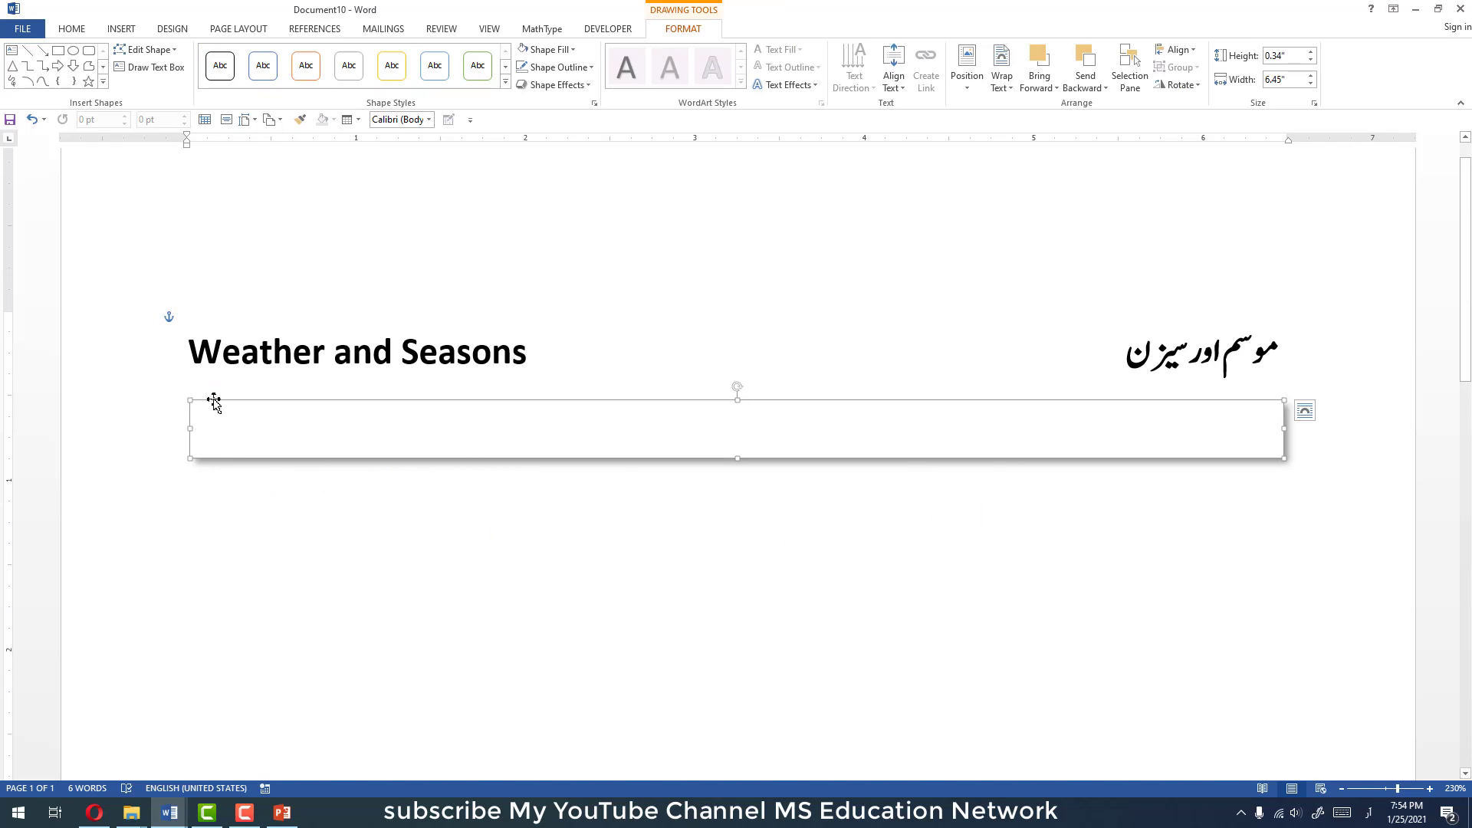
- Draw a rectangle about 2.48" wide and 0.2" high over the white block's upper edge and indent the English title slightly
{"action": "left_click", "coordinate": [56, 53]}
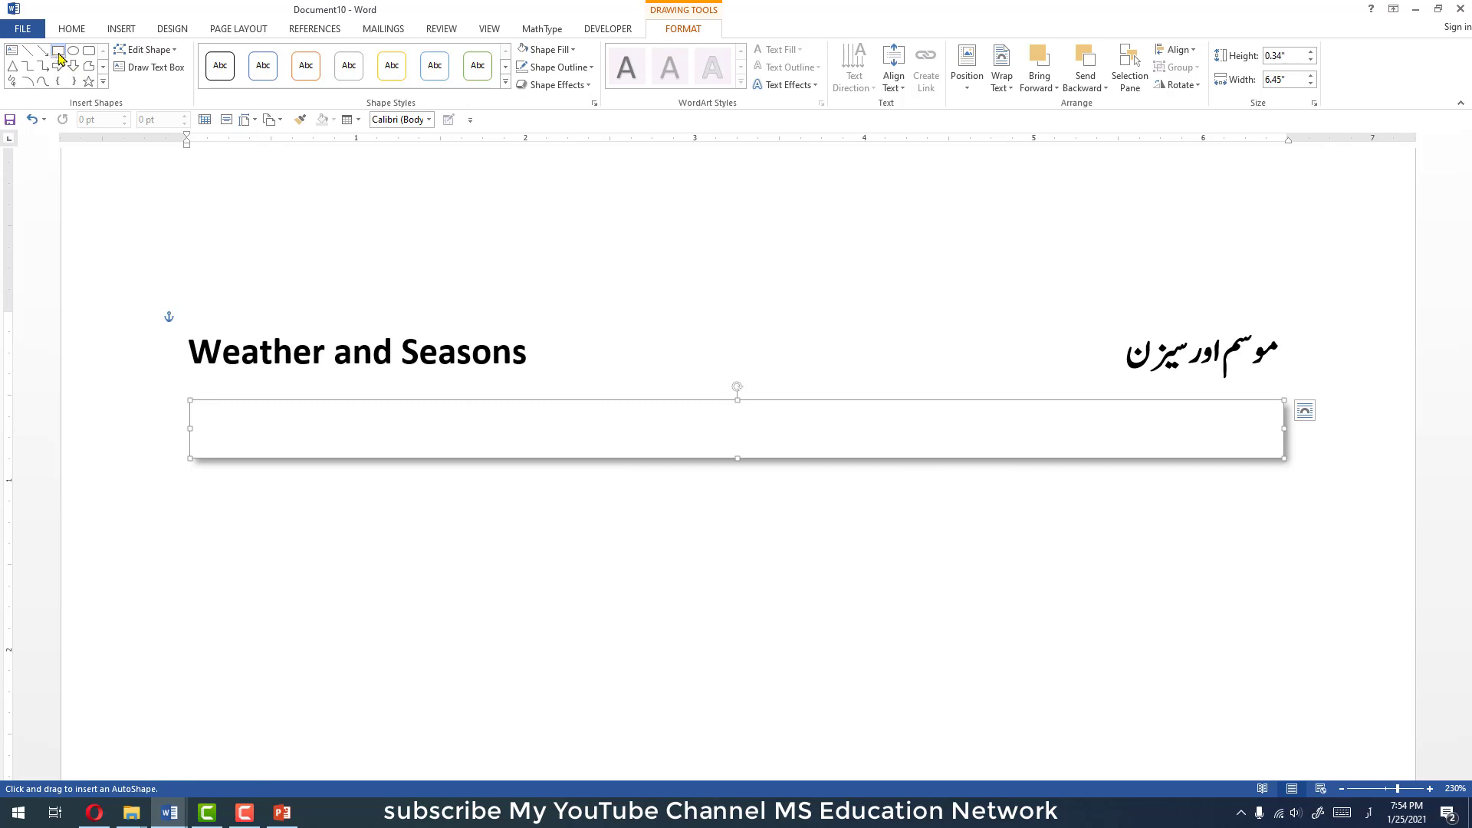
{"action": "mouse_move", "coordinate": [204, 387]}
{"action": "left_mouse_down"}
{"action": "mouse_move", "coordinate": [289, 421]}
{"action": "mouse_move", "coordinate": [624, 422]}
{"action": "left_mouse_up"}
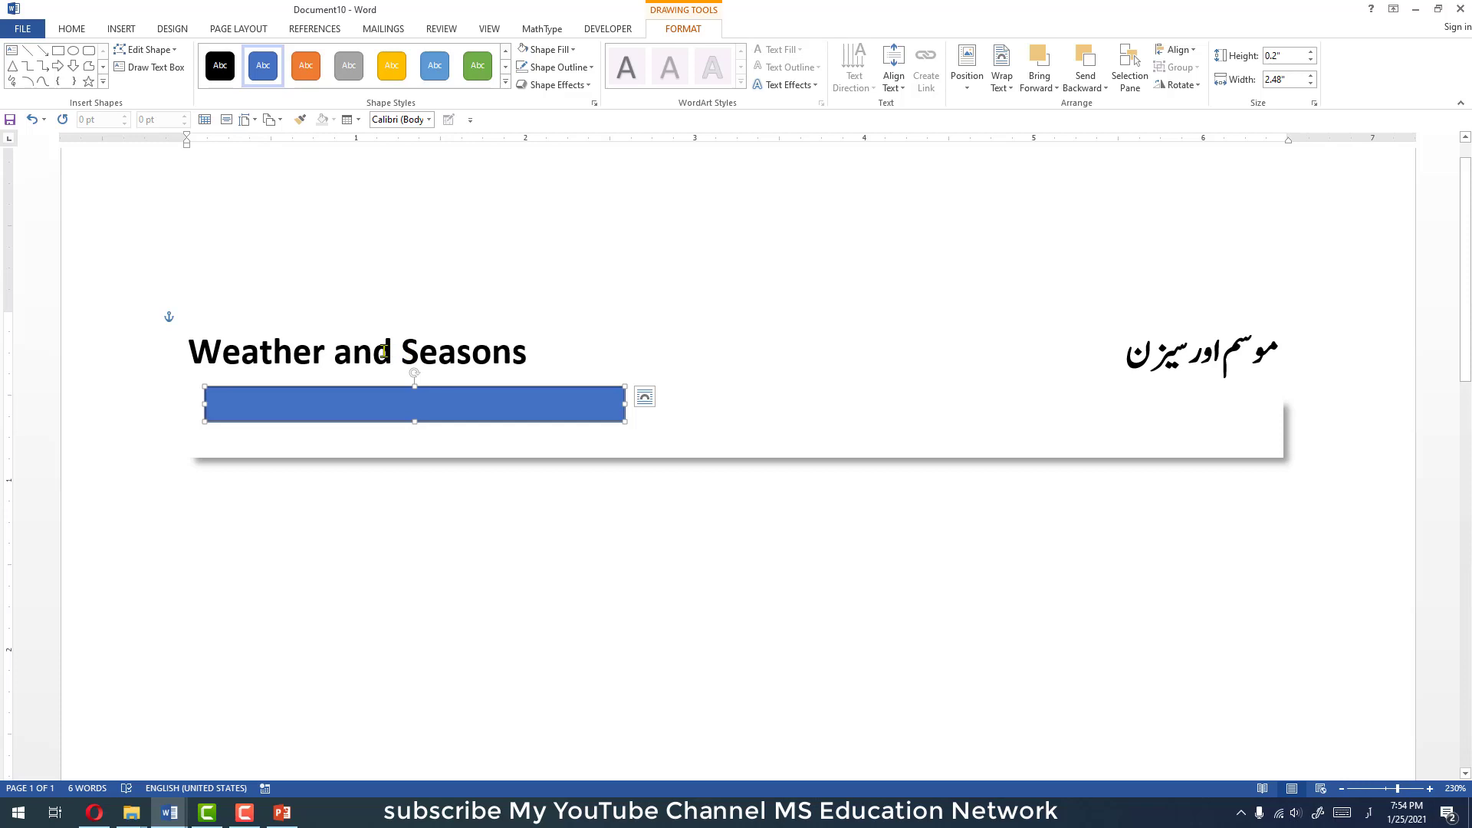
{"action": "left_click", "coordinate": [187, 347]}
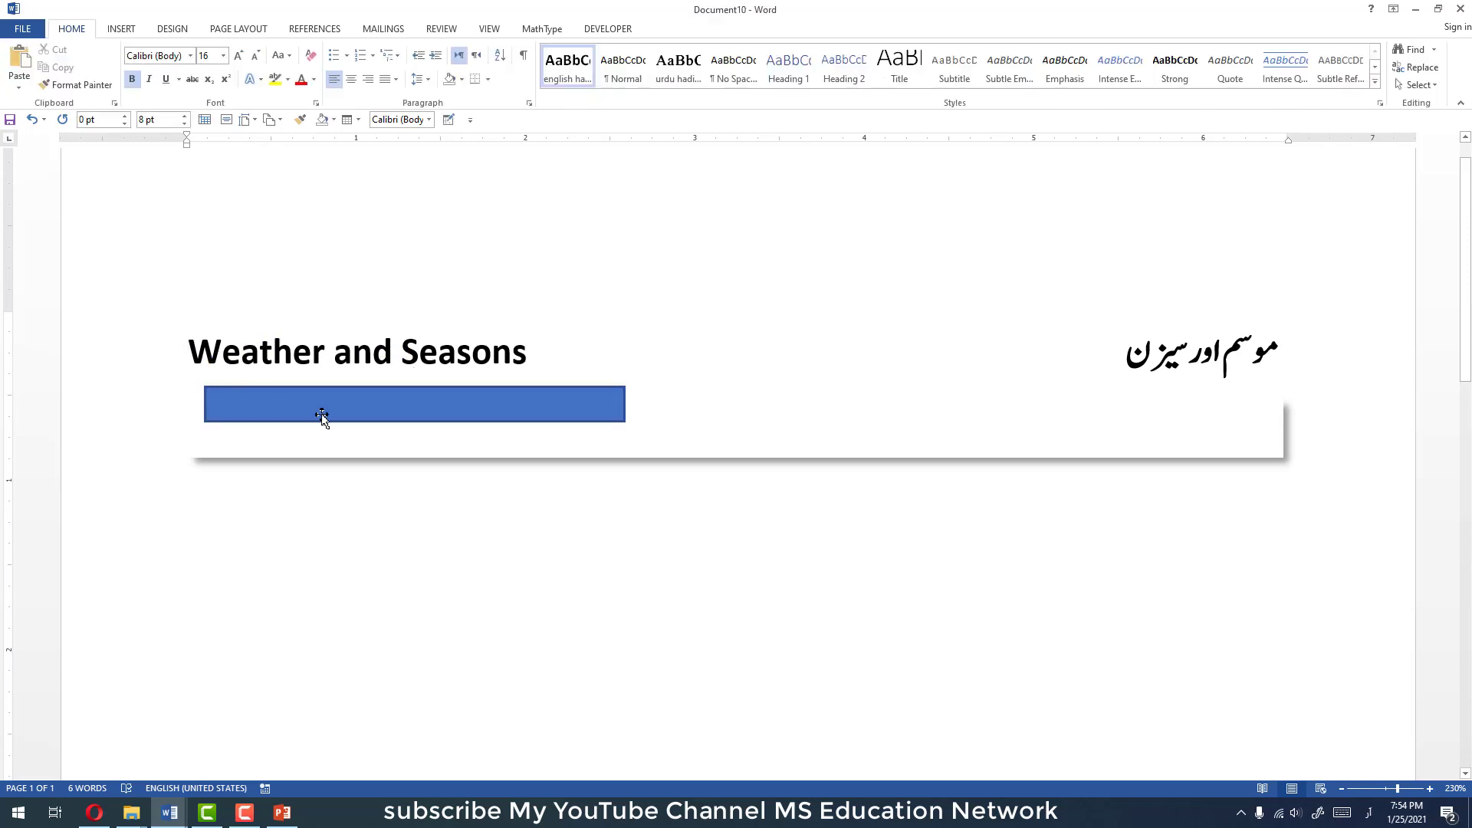
- Replace the small blue rectangle with a rounded rectangle about 2.54" wide and 0.22" high, starting under the English title's first letter
{"action": "left_click", "coordinate": [220, 406]}
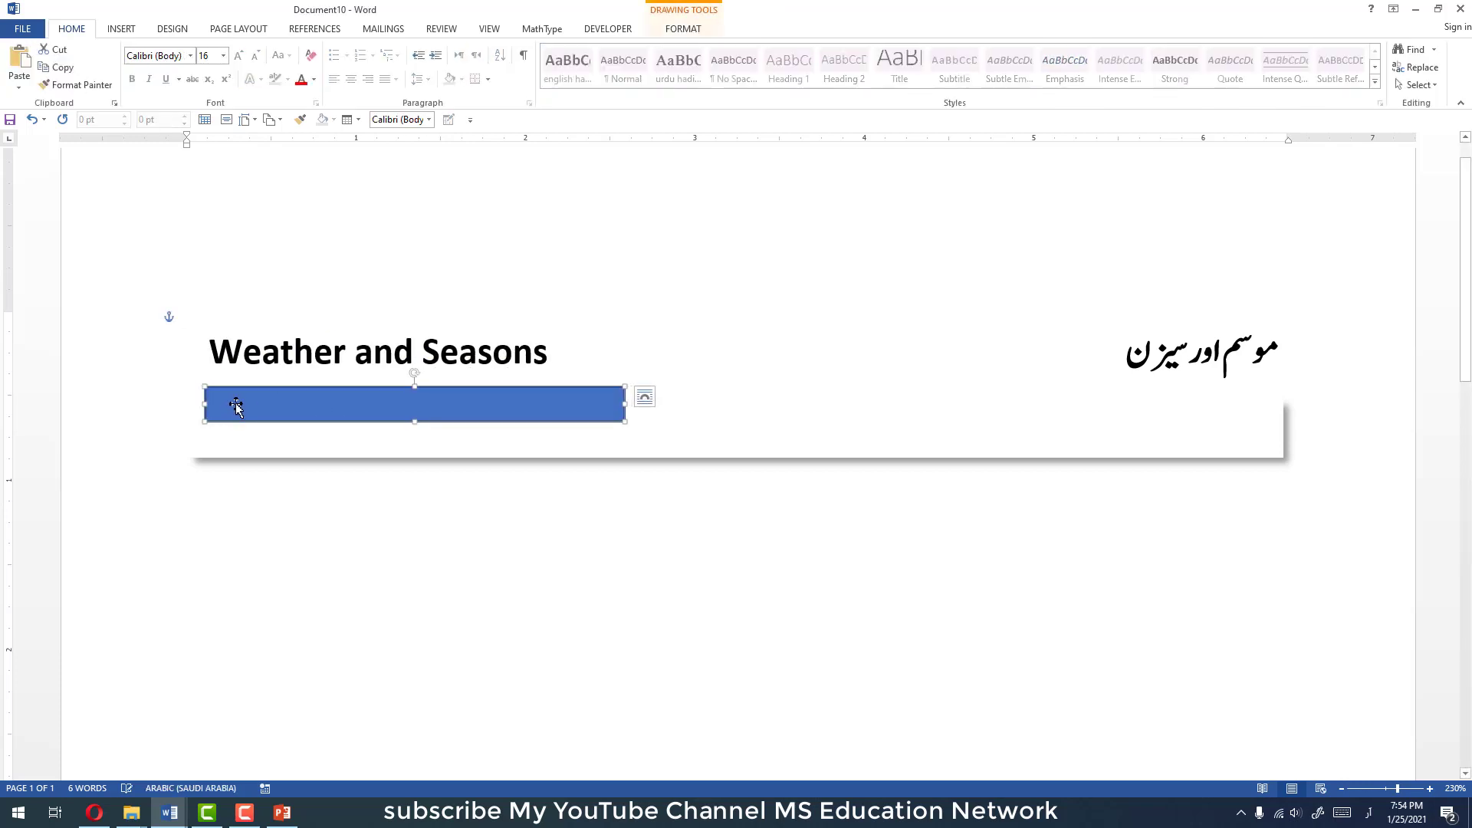
{"action": "key", "text": "Delete"}
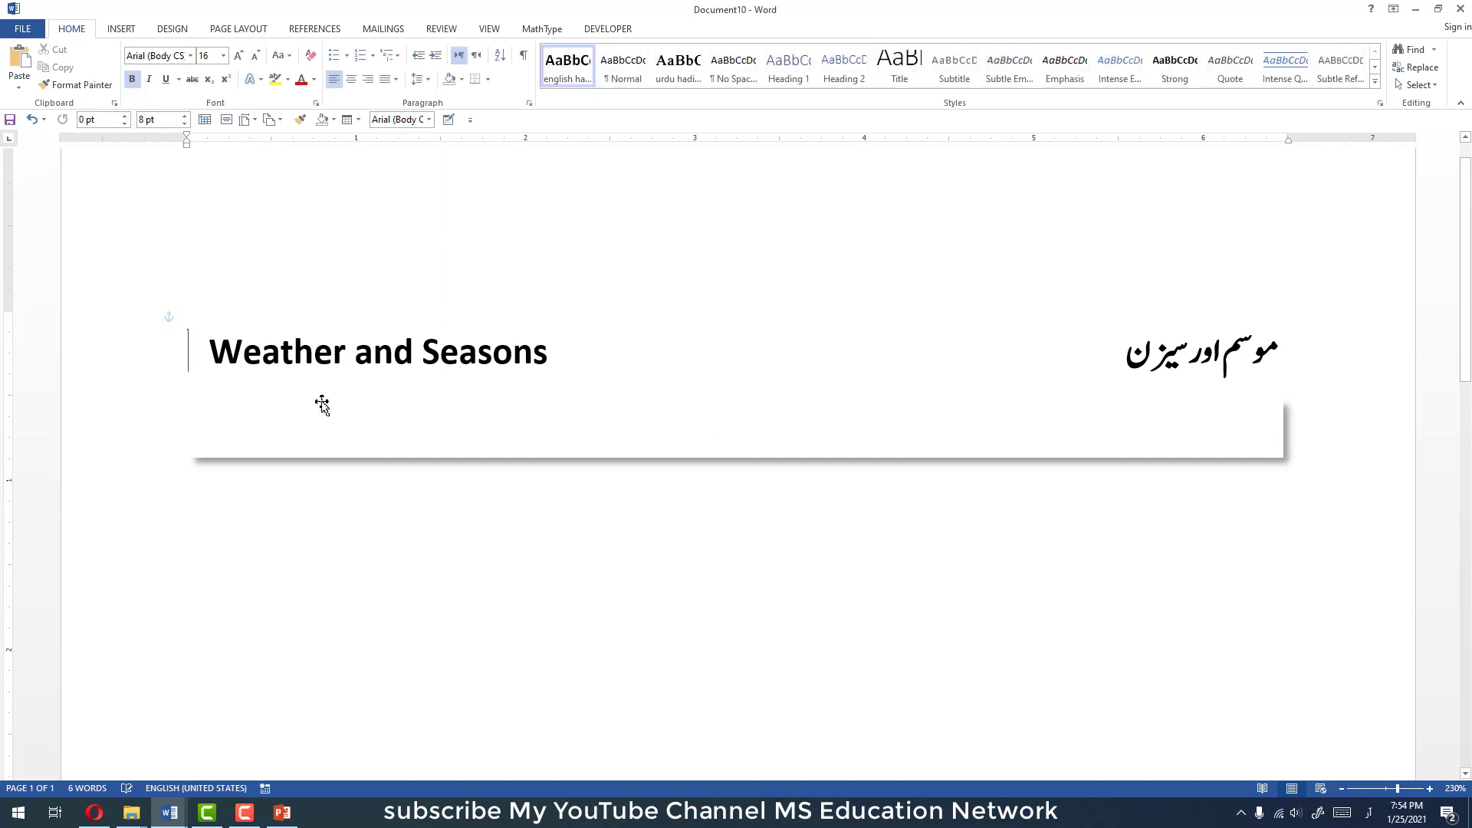
{"action": "left_click", "coordinate": [121, 30]}
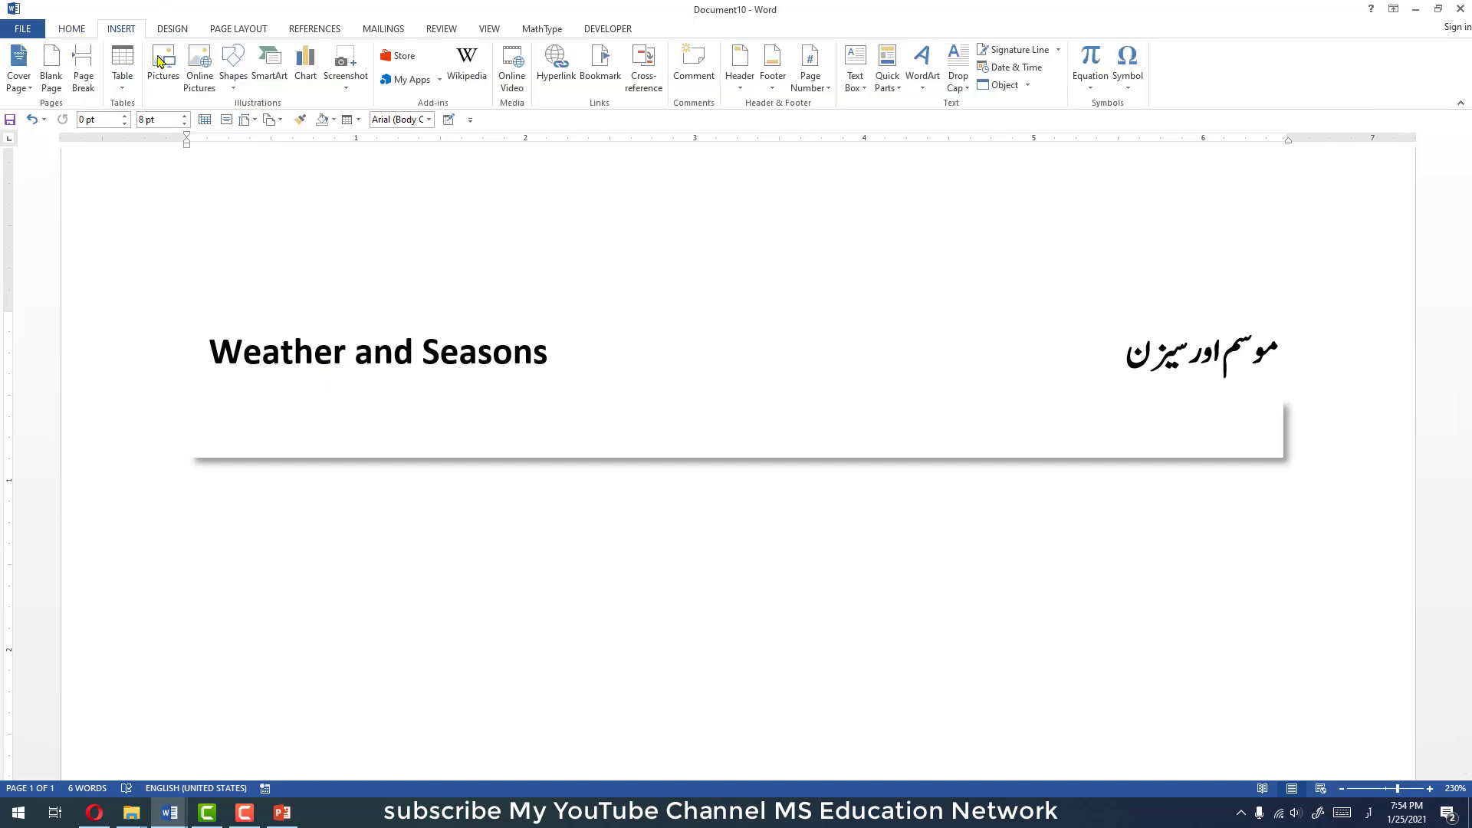
{"action": "left_click", "coordinate": [233, 68]}
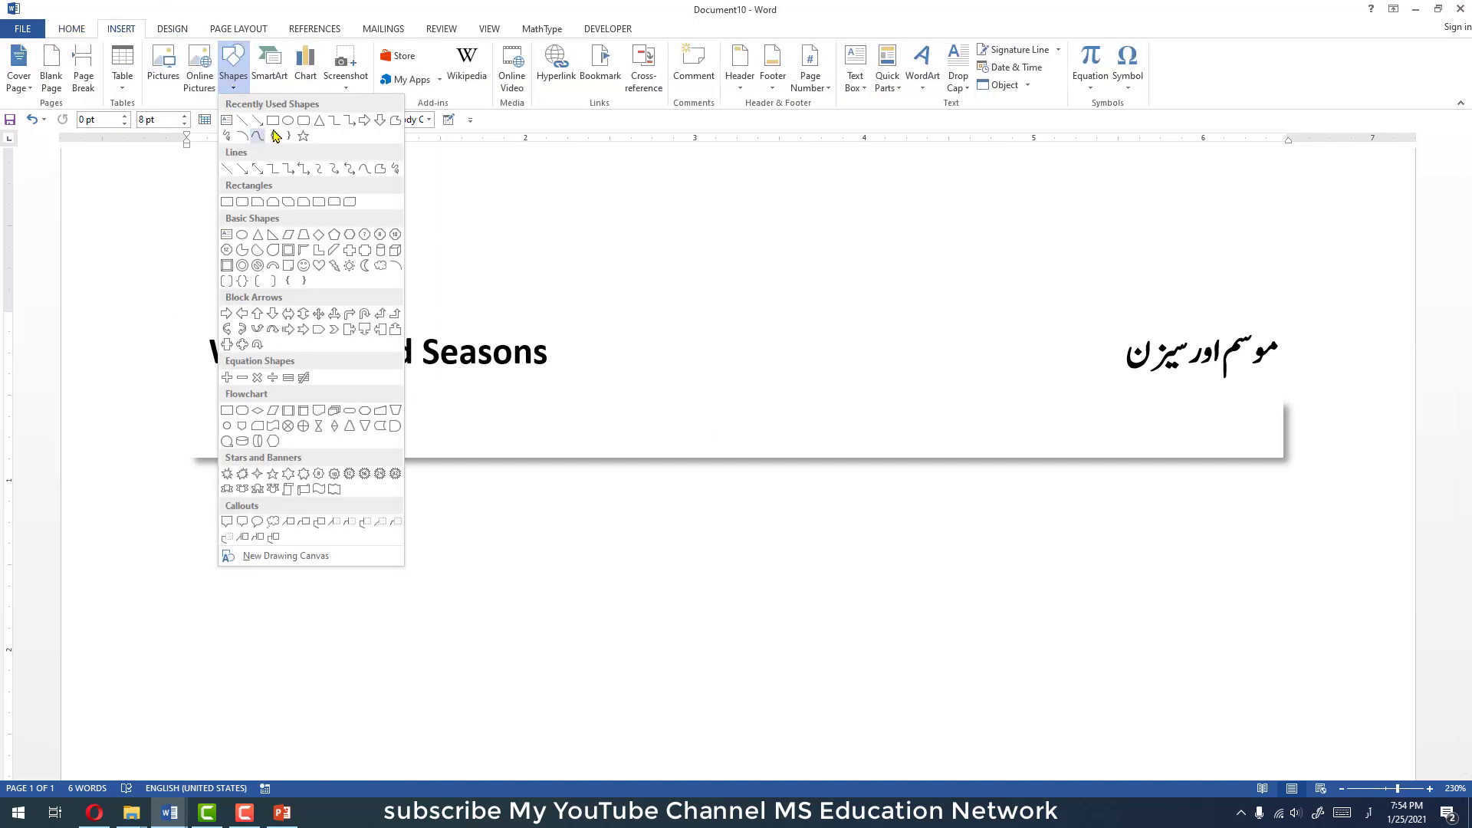
{"action": "left_click", "coordinate": [304, 122]}
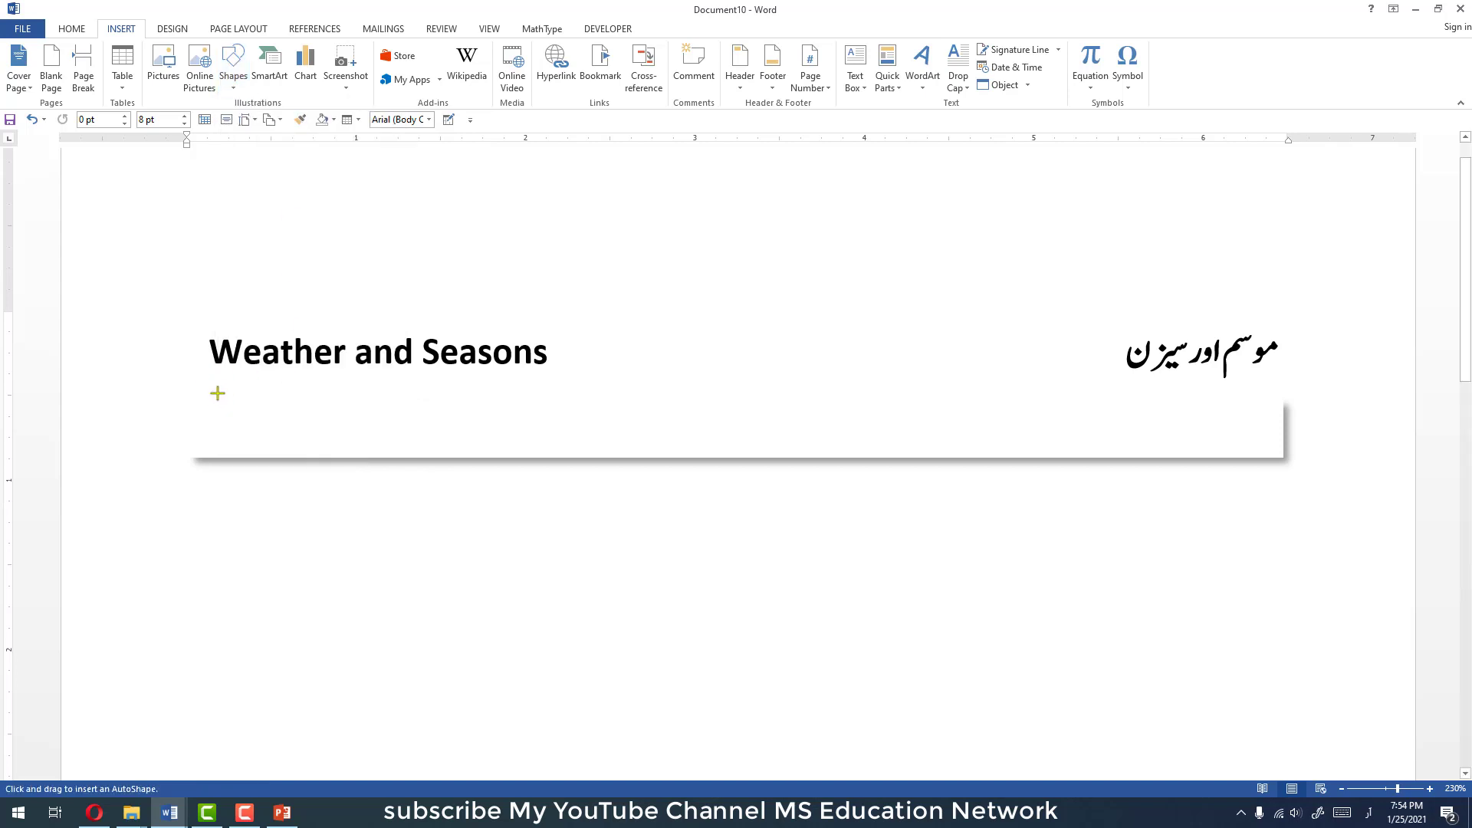
{"action": "mouse_move", "coordinate": [212, 390]}
{"action": "left_mouse_down"}
{"action": "mouse_move", "coordinate": [283, 417]}
{"action": "mouse_move", "coordinate": [642, 421]}
{"action": "left_mouse_up"}
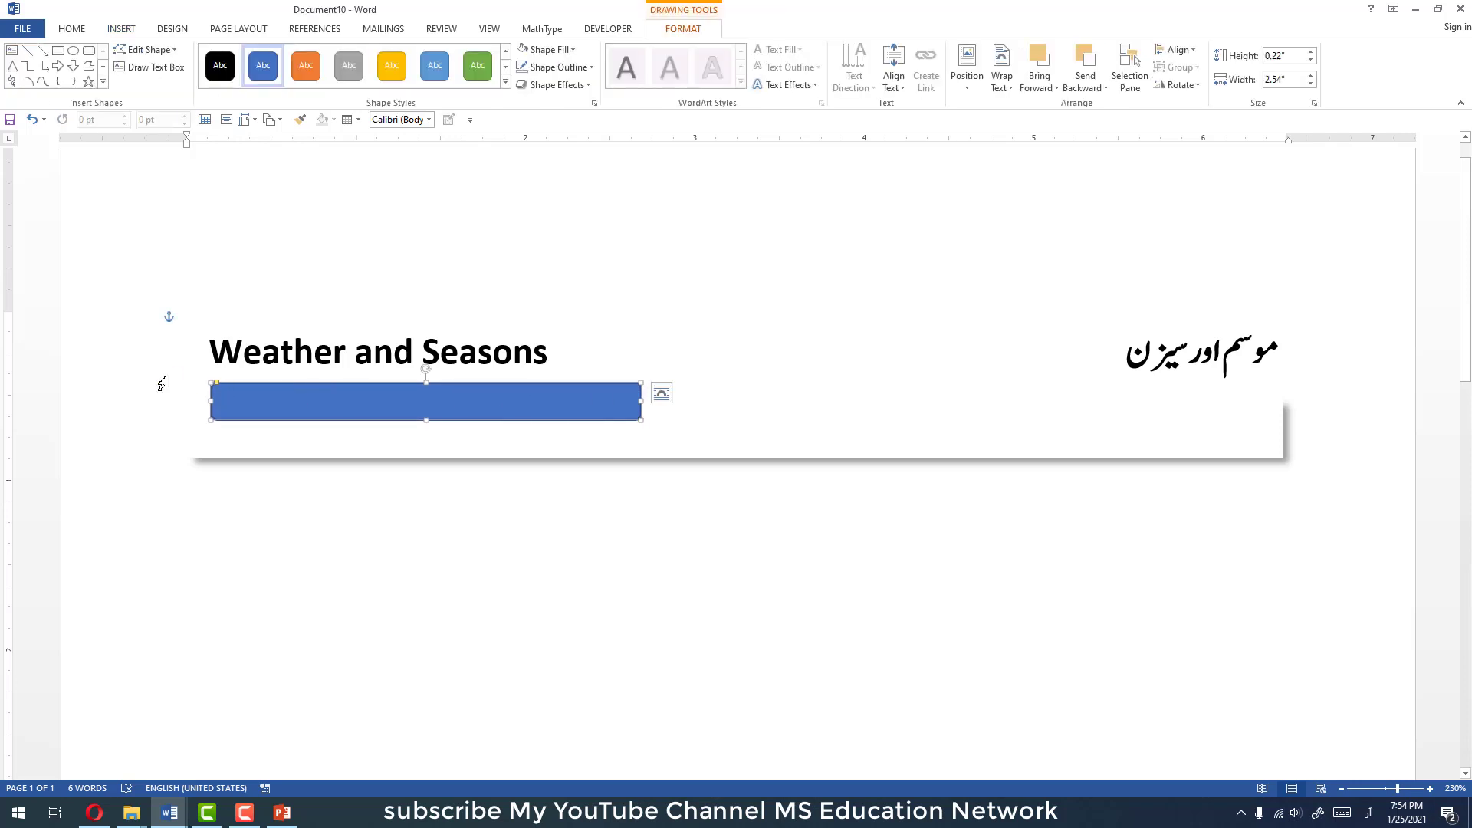
- Try to adjust the corner rounding of the blue rounded rectangle
{"action": "scroll", "coordinate": [205, 390], "scroll_direction": "up", "scroll_amount": 7, "text": "ctrl"}
{"action": "scroll", "coordinate": [207, 394], "scroll_direction": "up", "scroll_amount": 2, "text": "ctrl"}
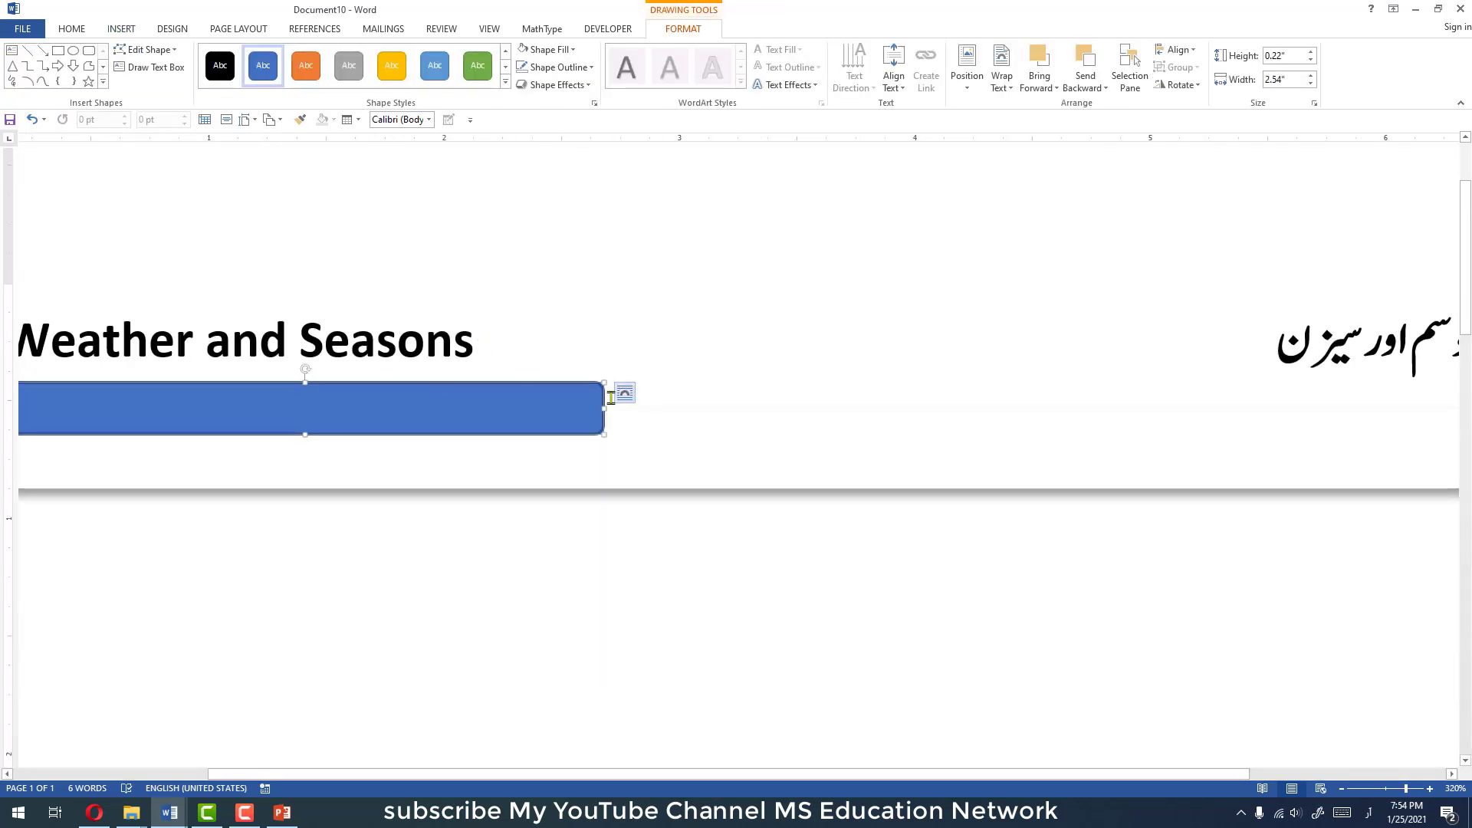
{"action": "left_click", "coordinate": [559, 762]}
{"action": "left_click_drag", "start_coordinate": [552, 778], "coordinate": [437, 777]}
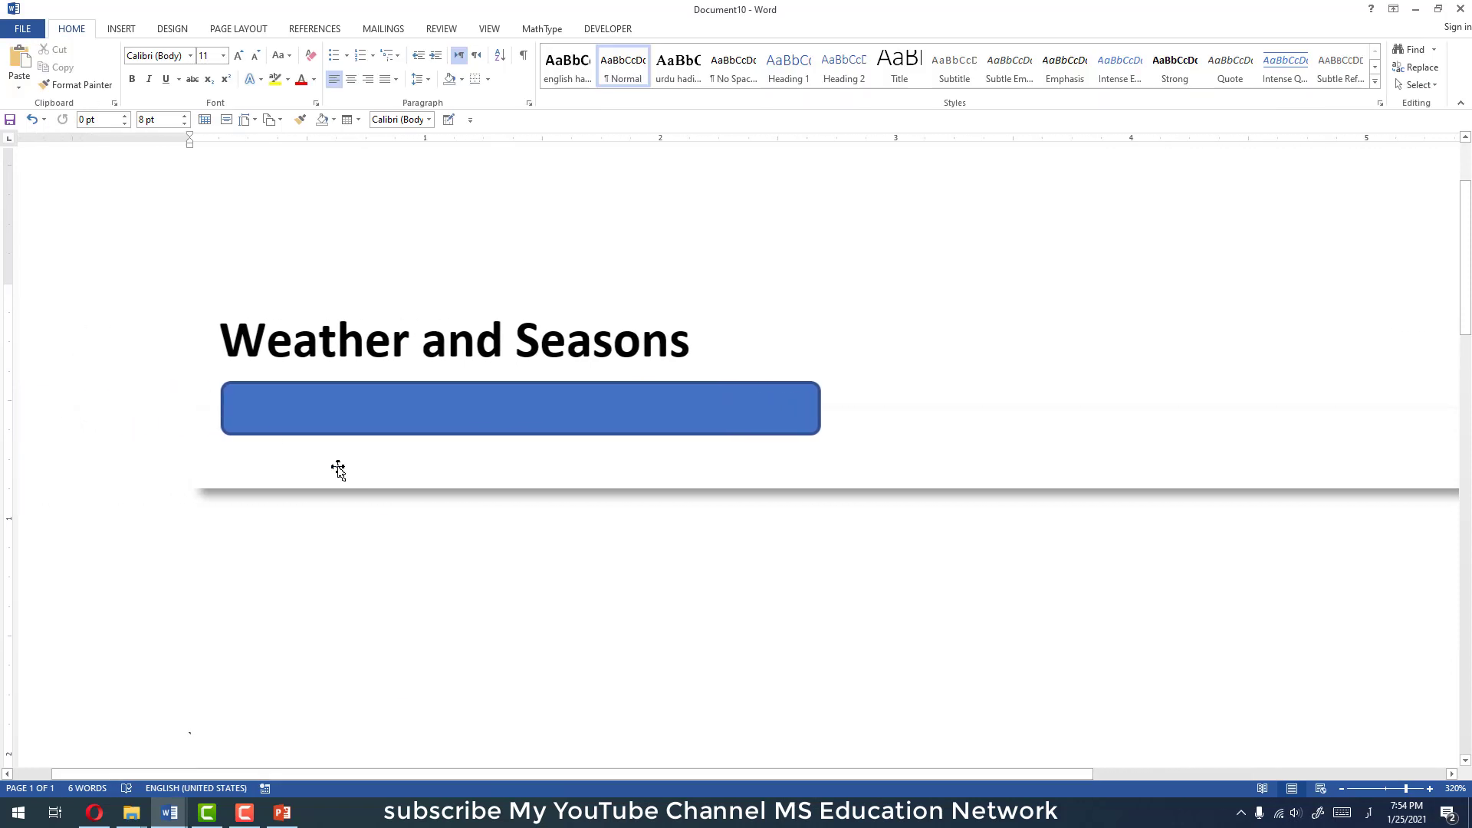
{"action": "left_click", "coordinate": [261, 402]}
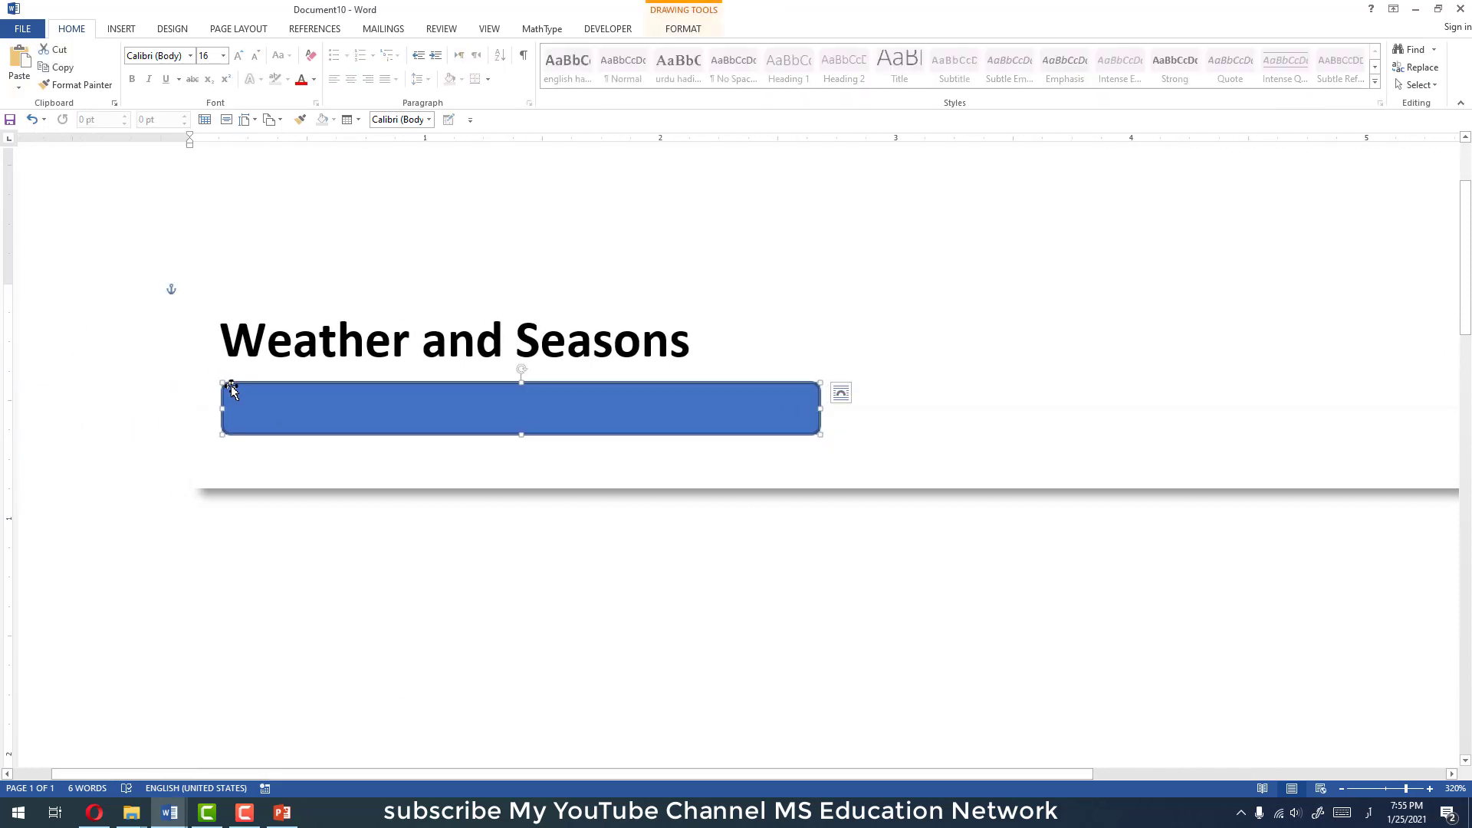
{"action": "mouse_move", "coordinate": [234, 384]}
{"action": "left_mouse_down"}
{"action": "mouse_move", "coordinate": [270, 394]}
{"action": "mouse_move", "coordinate": [232, 398]}
{"action": "left_mouse_up"}
{"action": "left_click", "coordinate": [320, 551]}
{"action": "left_click", "coordinate": [443, 413]}
{"action": "scroll", "coordinate": [443, 412], "scroll_direction": "down", "scroll_amount": 6}
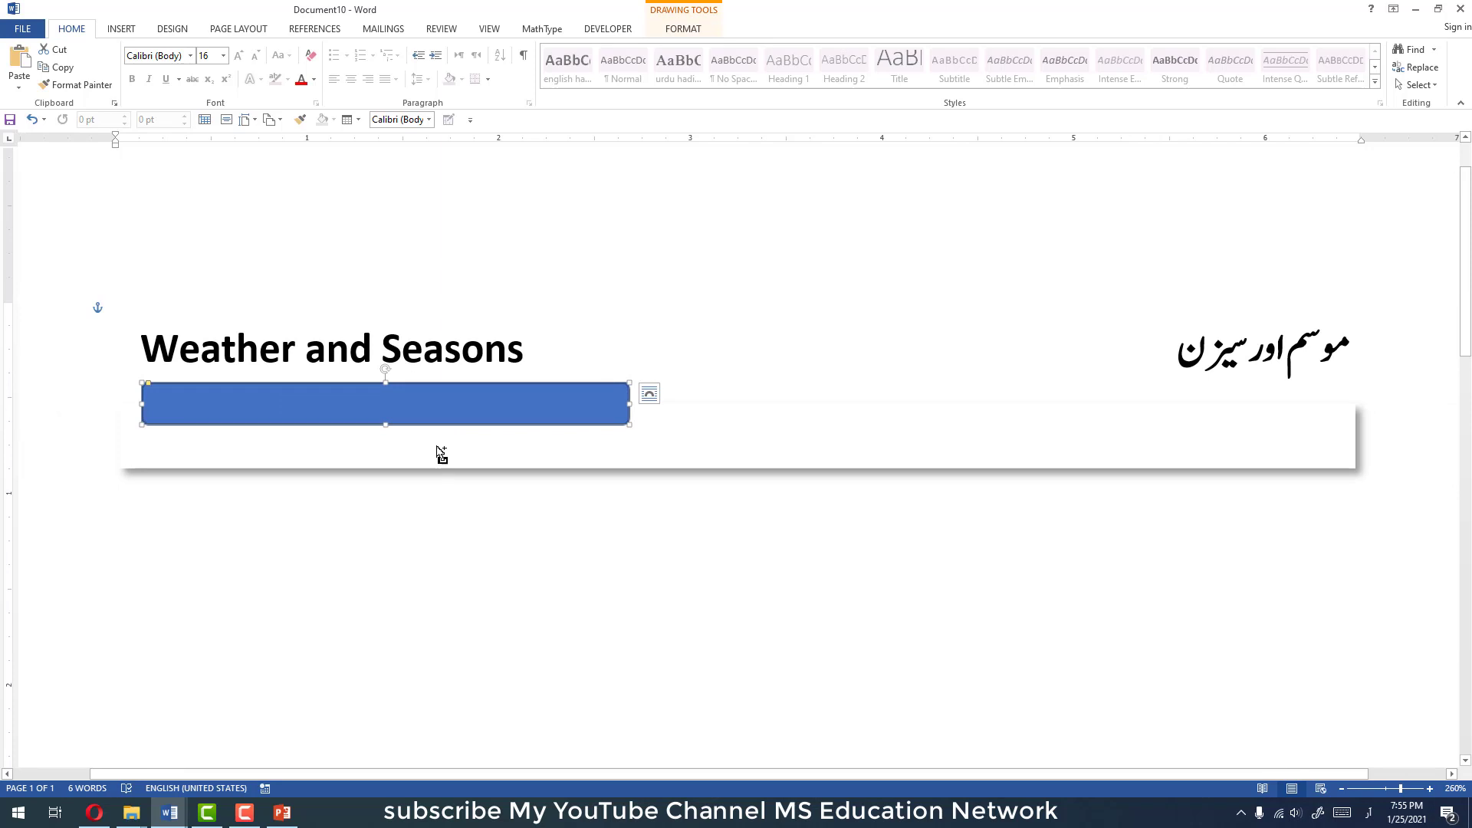
- Fill the rounded rectangle with the darkest green theme color and remove its outline
{"action": "left_click", "coordinate": [691, 30]}
{"action": "left_click", "coordinate": [546, 50]}
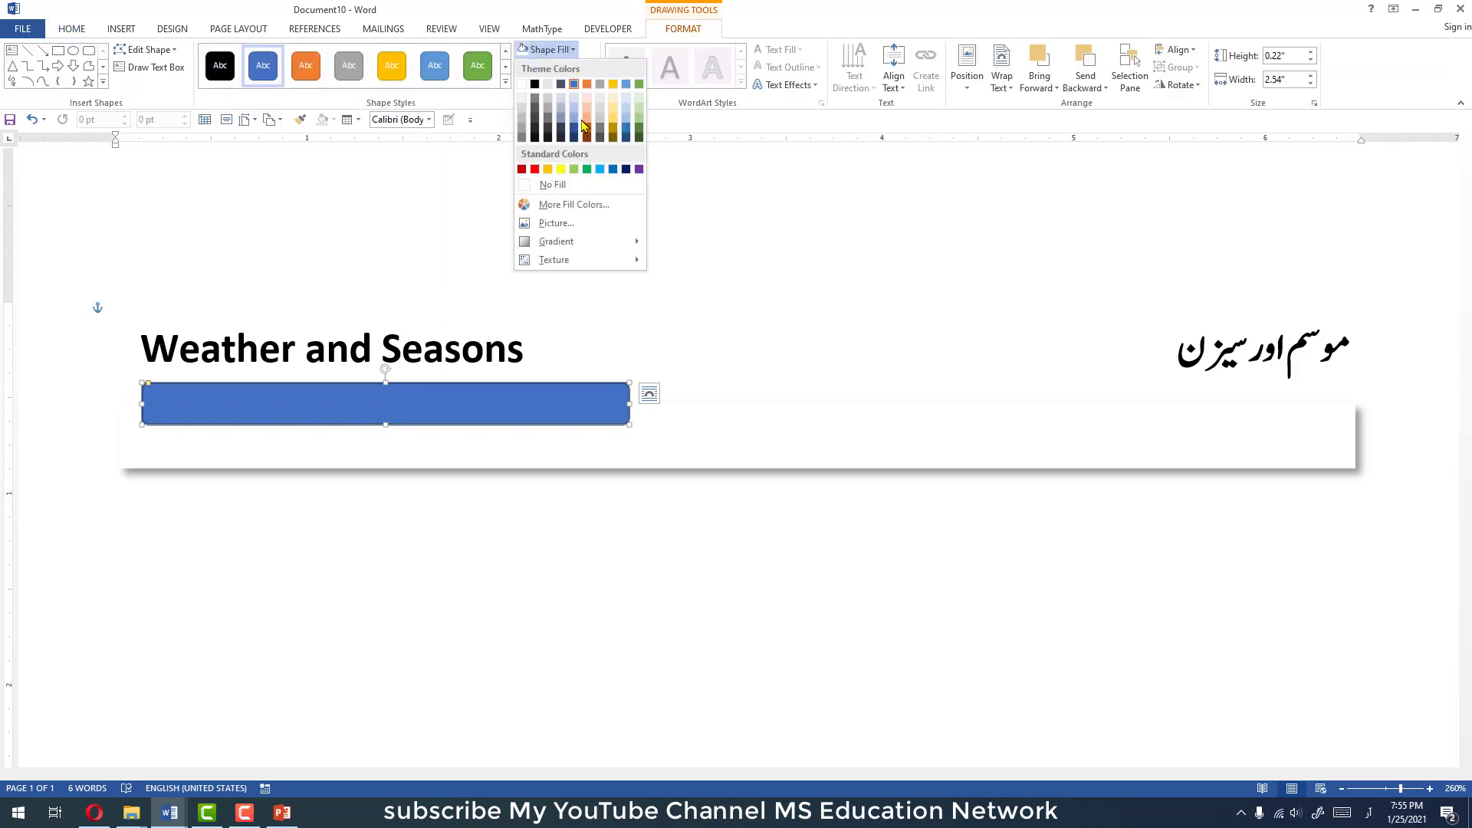
{"action": "left_click", "coordinate": [556, 204]}
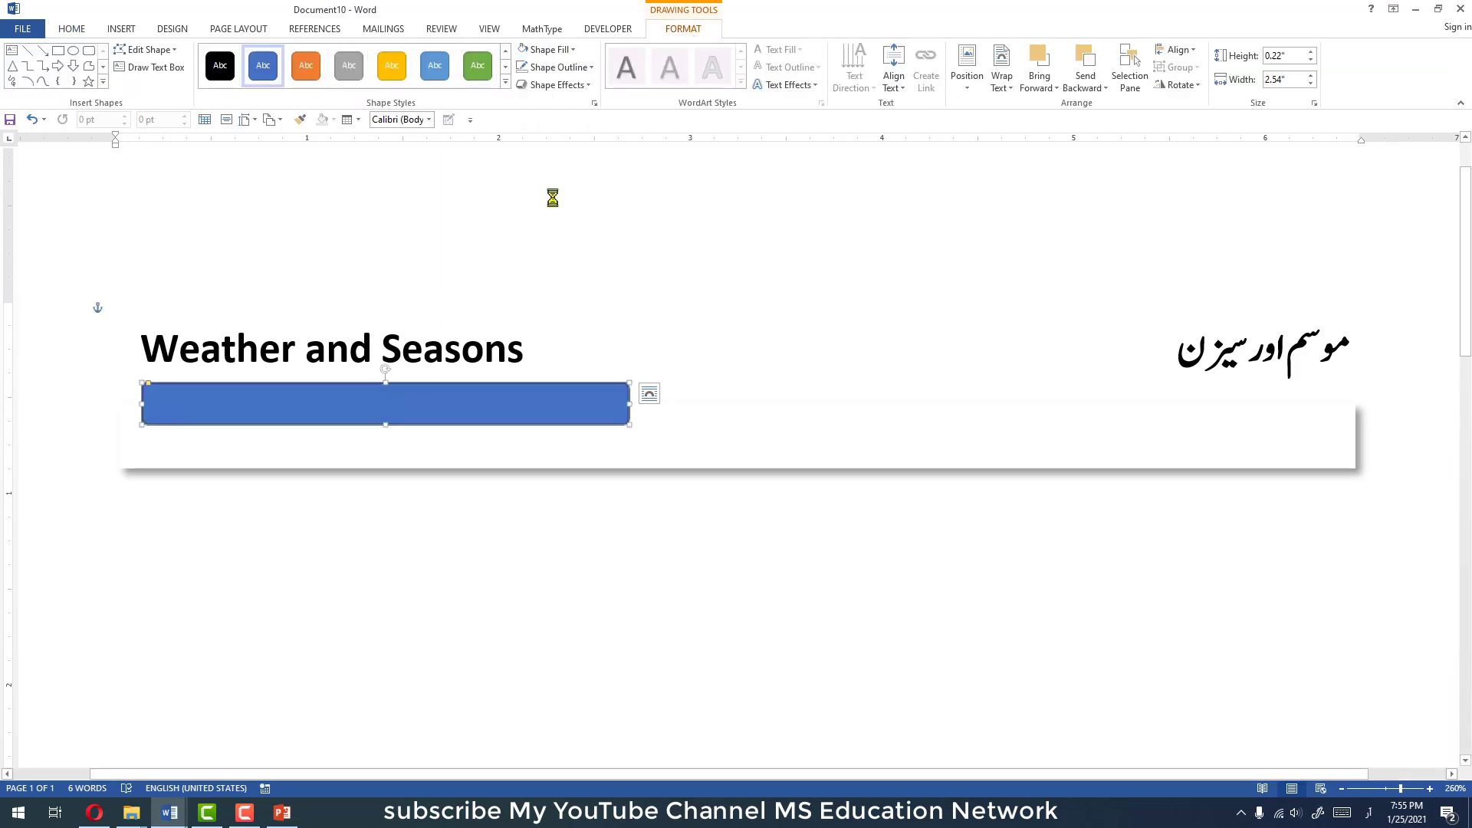
{"action": "left_click", "coordinate": [828, 295]}
{"action": "left_click", "coordinate": [564, 51]}
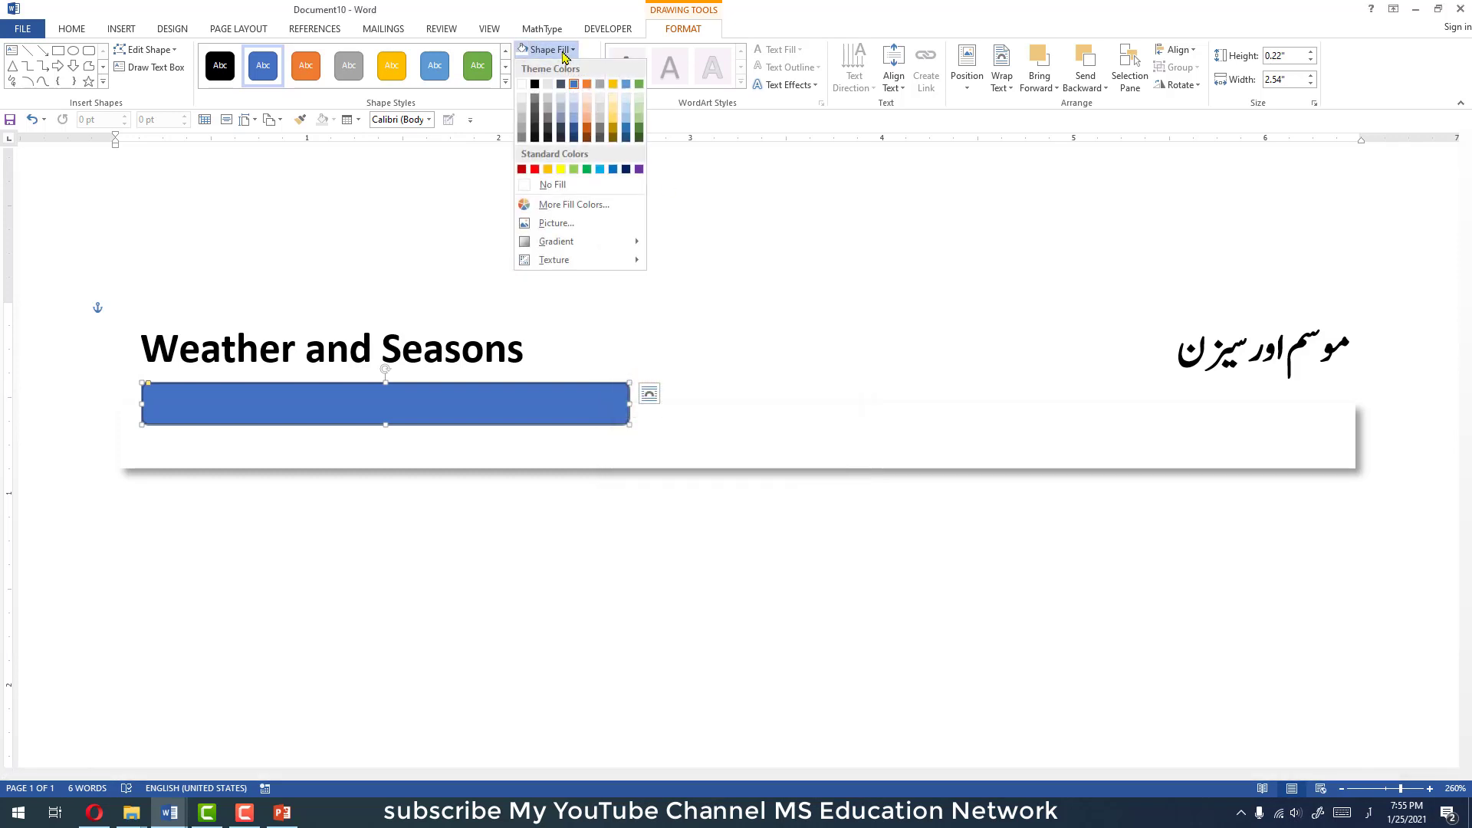
{"action": "left_click", "coordinate": [638, 138]}
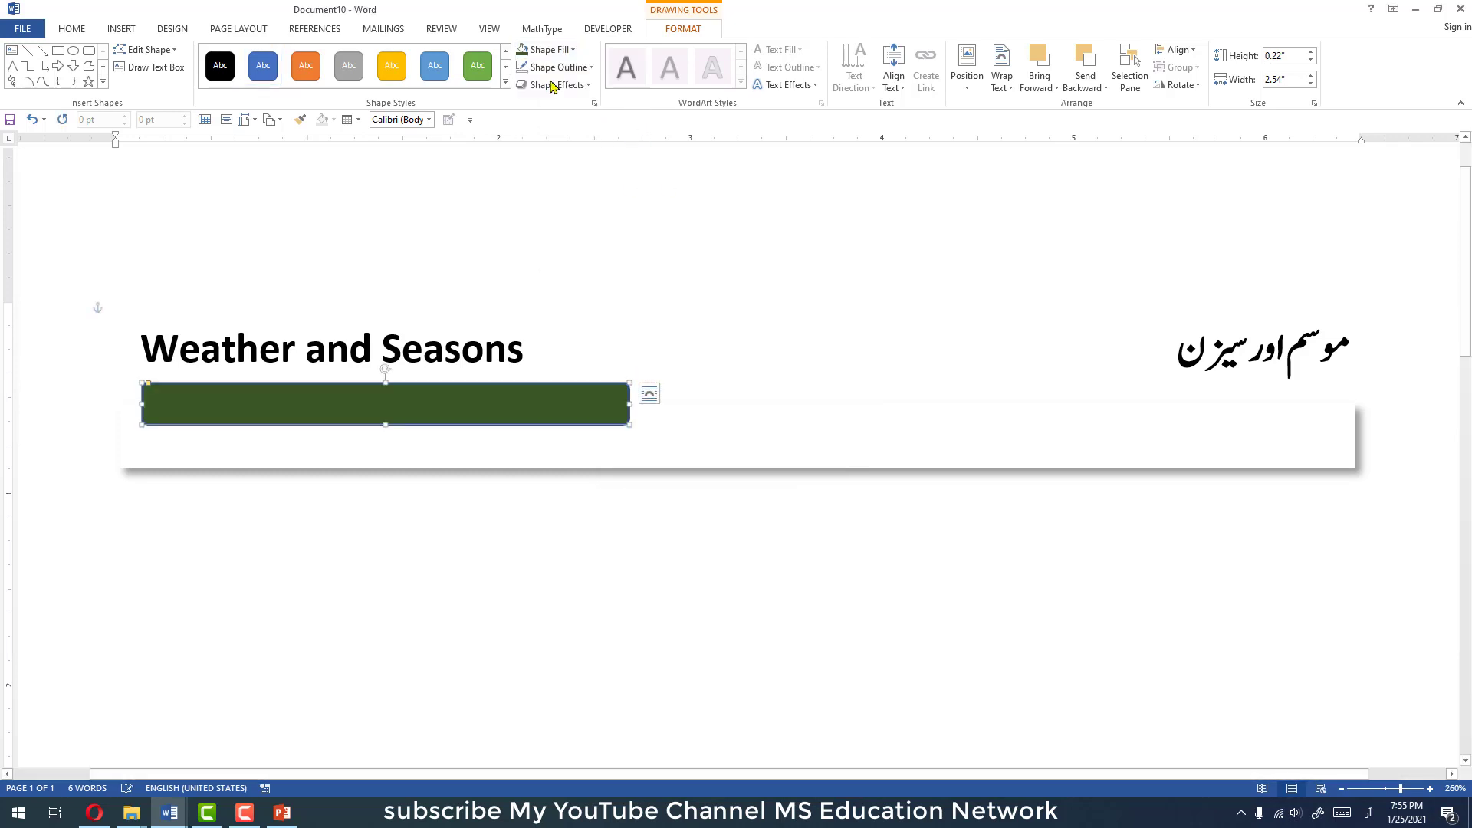
{"action": "left_click", "coordinate": [554, 67]}
{"action": "left_click", "coordinate": [552, 204]}
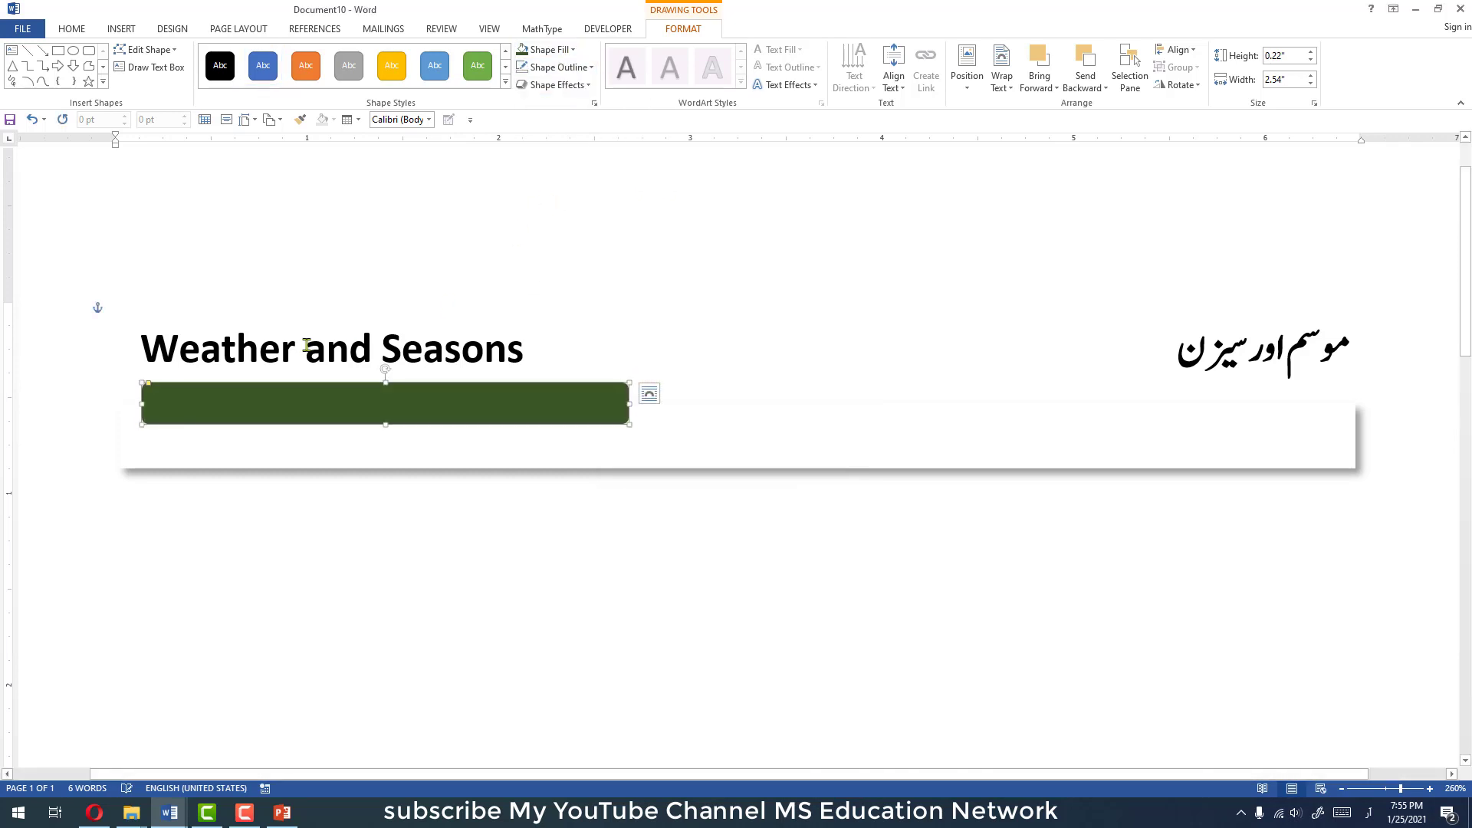
- Color the English and Urdu title text with the darkest green theme color
{"action": "left_click", "coordinate": [203, 359]}
{"action": "left_click_drag", "start_coordinate": [142, 347], "coordinate": [1169, 350]}
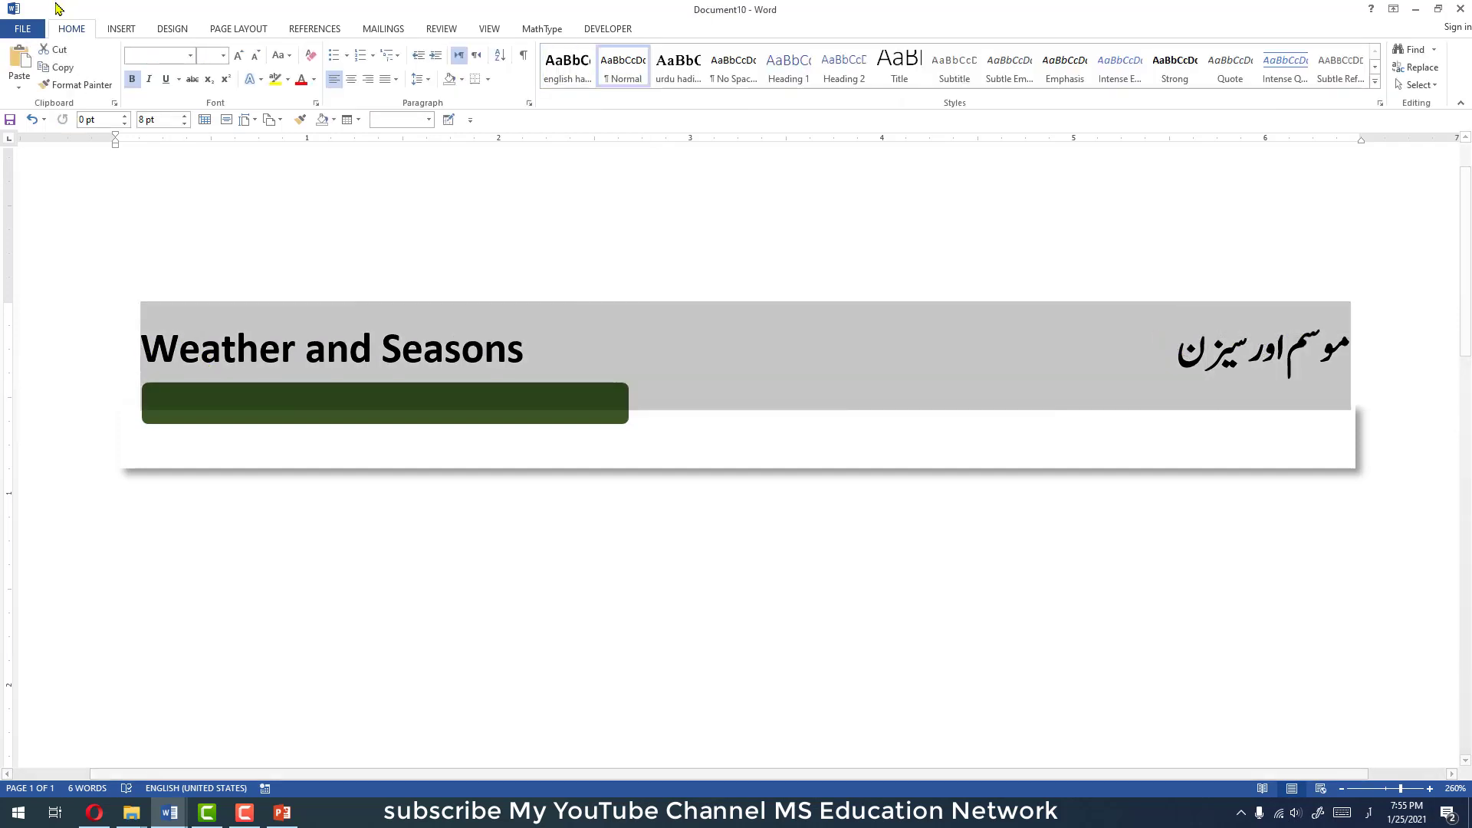
{"action": "left_click", "coordinate": [314, 80]}
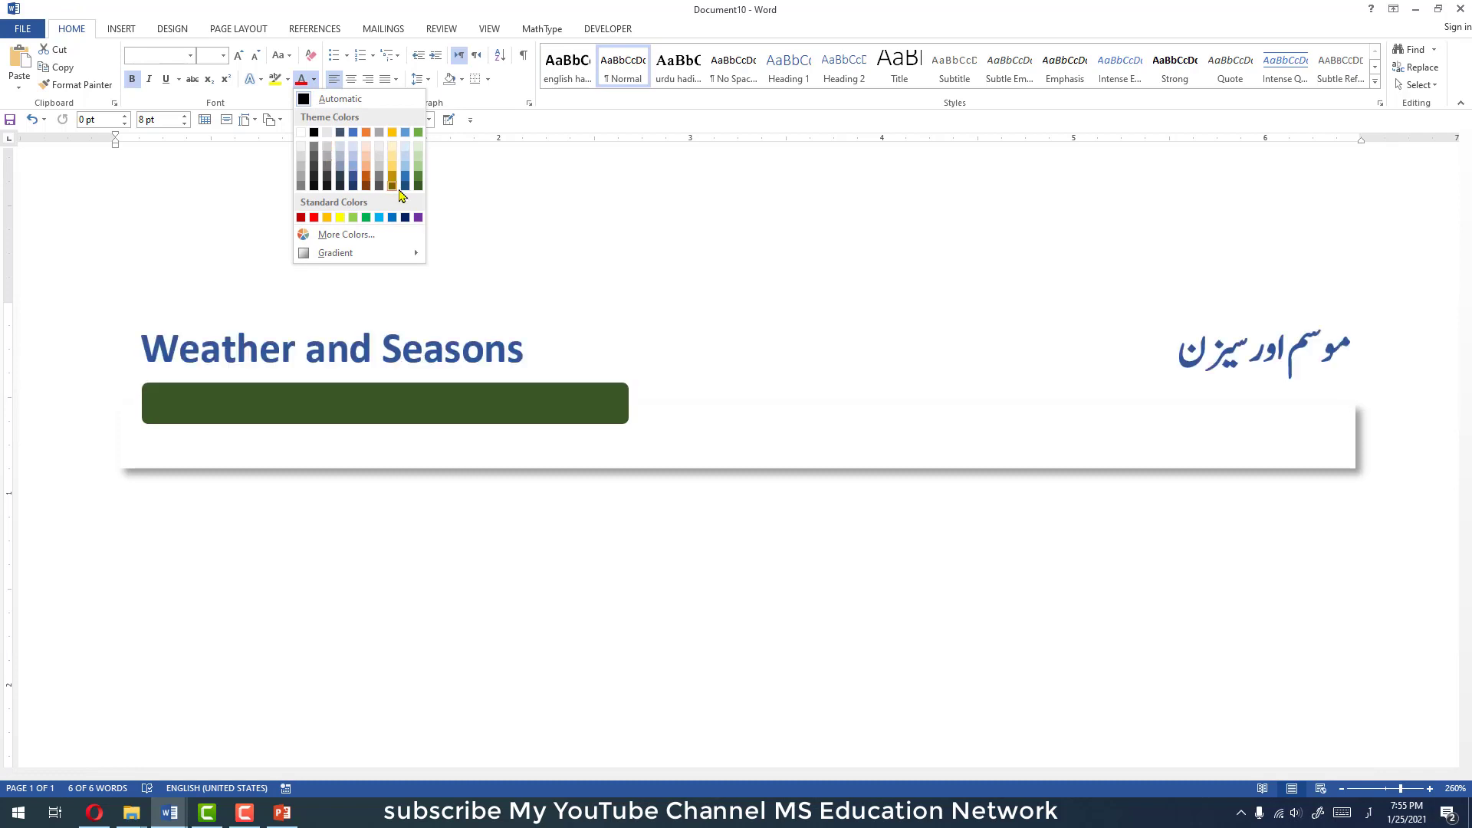
{"action": "left_click", "coordinate": [420, 190]}
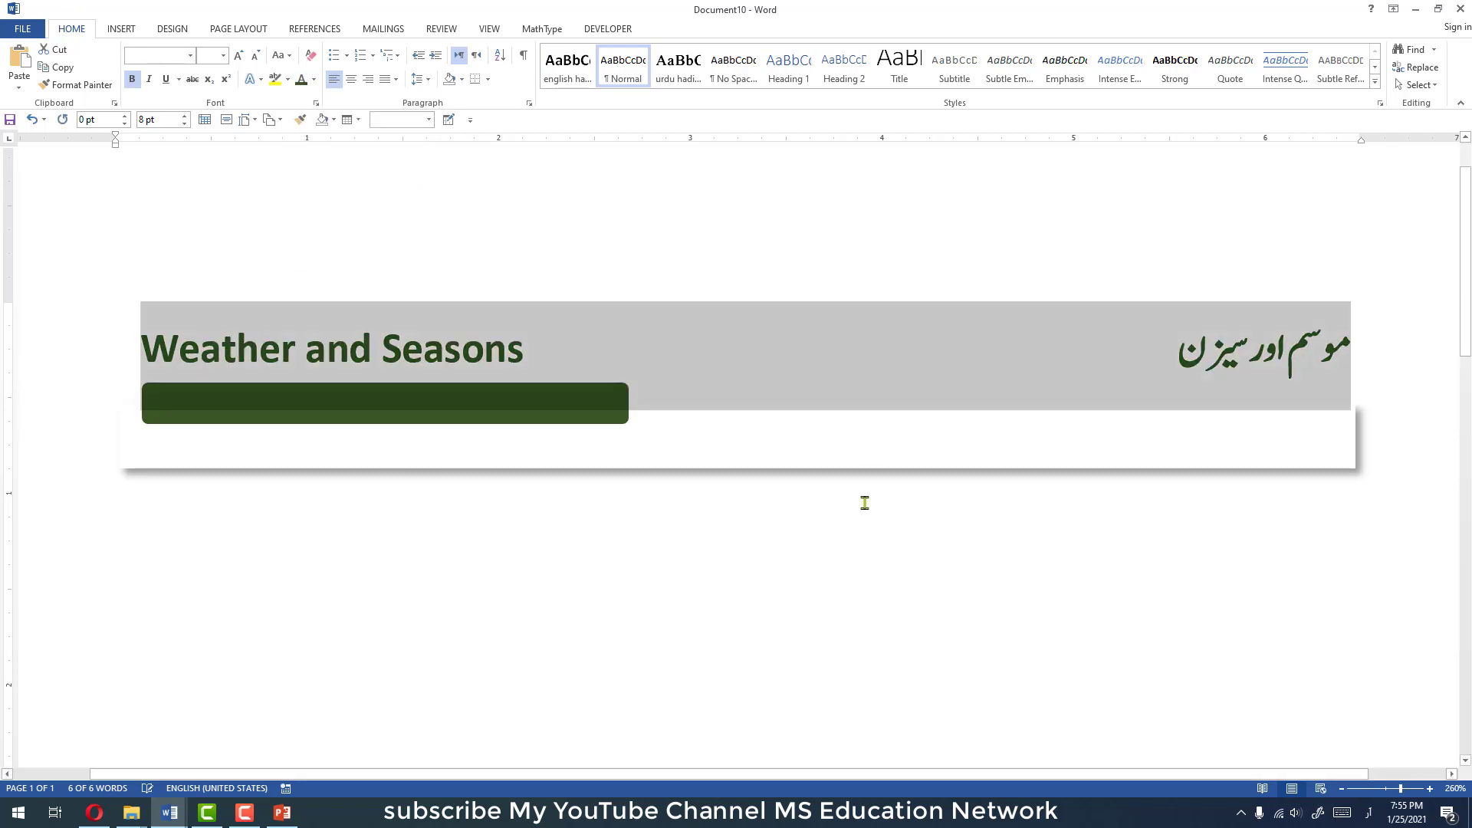
{"action": "left_click", "coordinate": [417, 483]}
- Select the text of the title line, starting from the English title
{"action": "scroll", "coordinate": [143, 486], "scroll_direction": "down", "scroll_amount": 2}
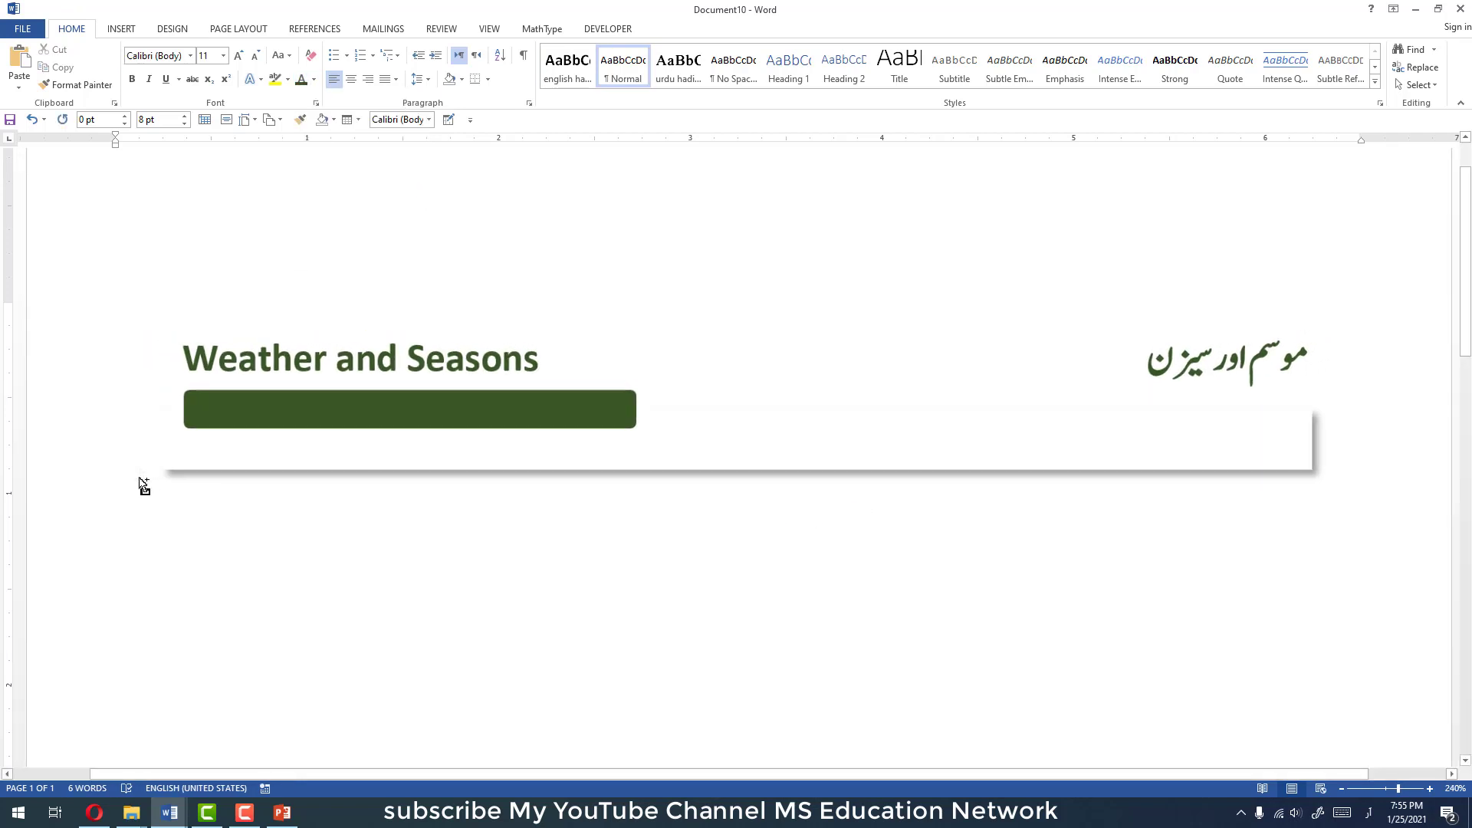
{"action": "left_click", "coordinate": [213, 354]}
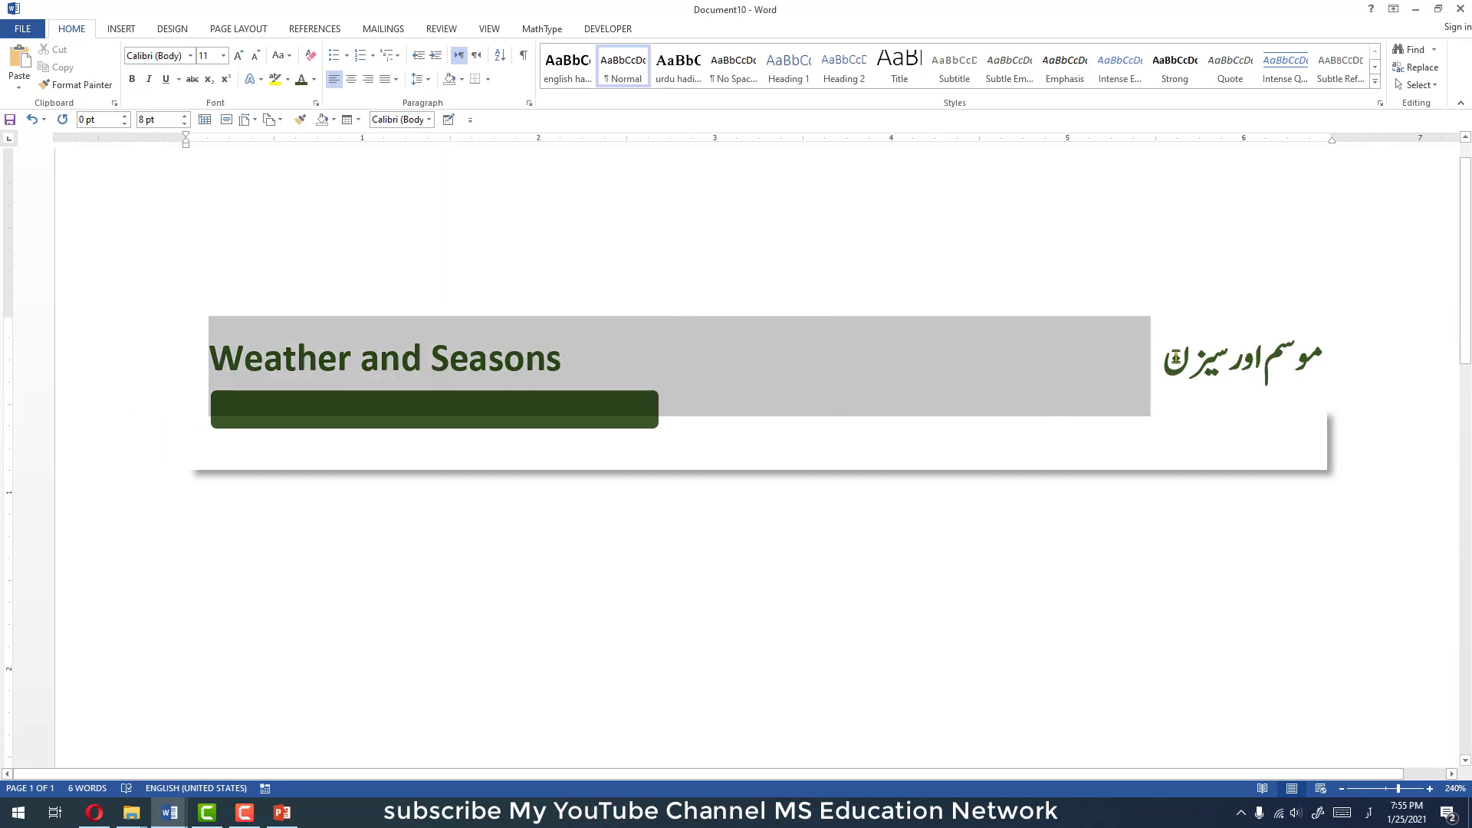